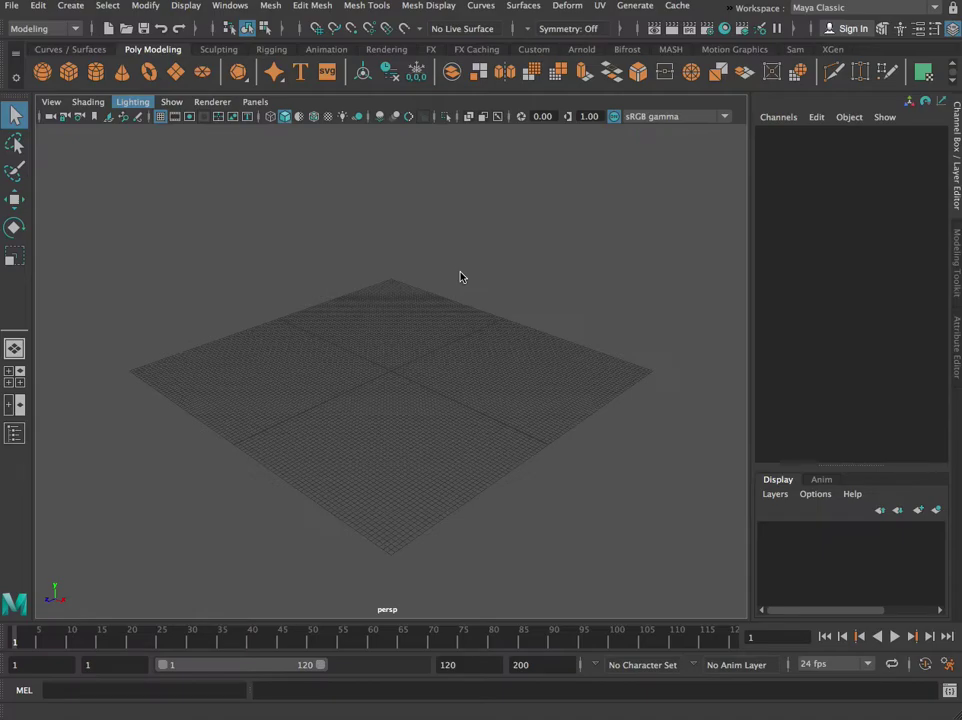
Step: Create a polygon sphere at the origin of the grid
click(43, 72)
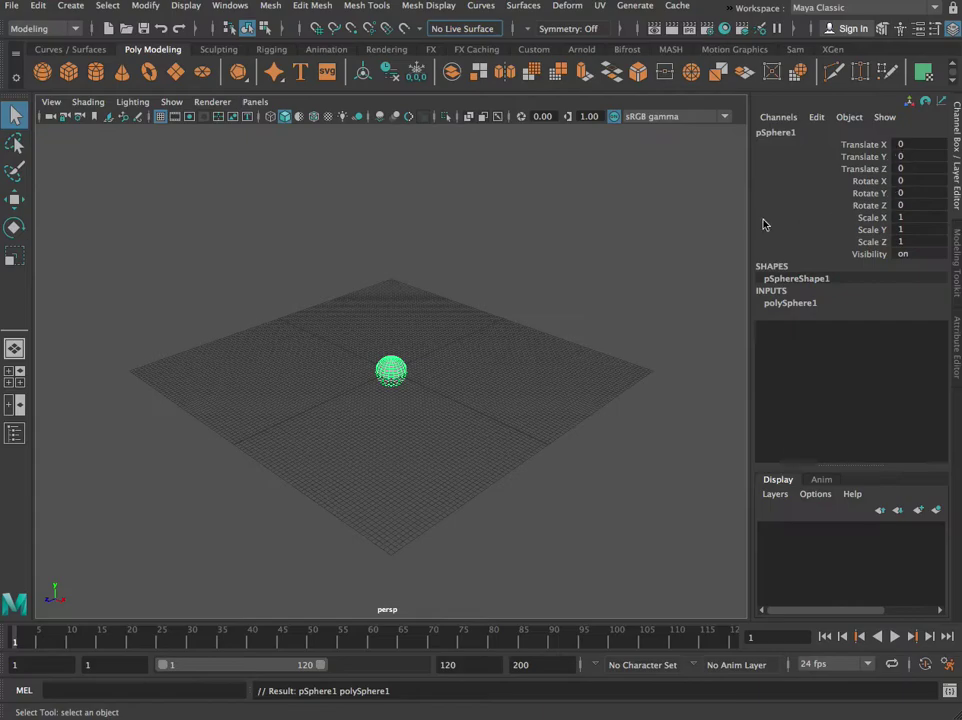
click(915, 157)
click(919, 145)
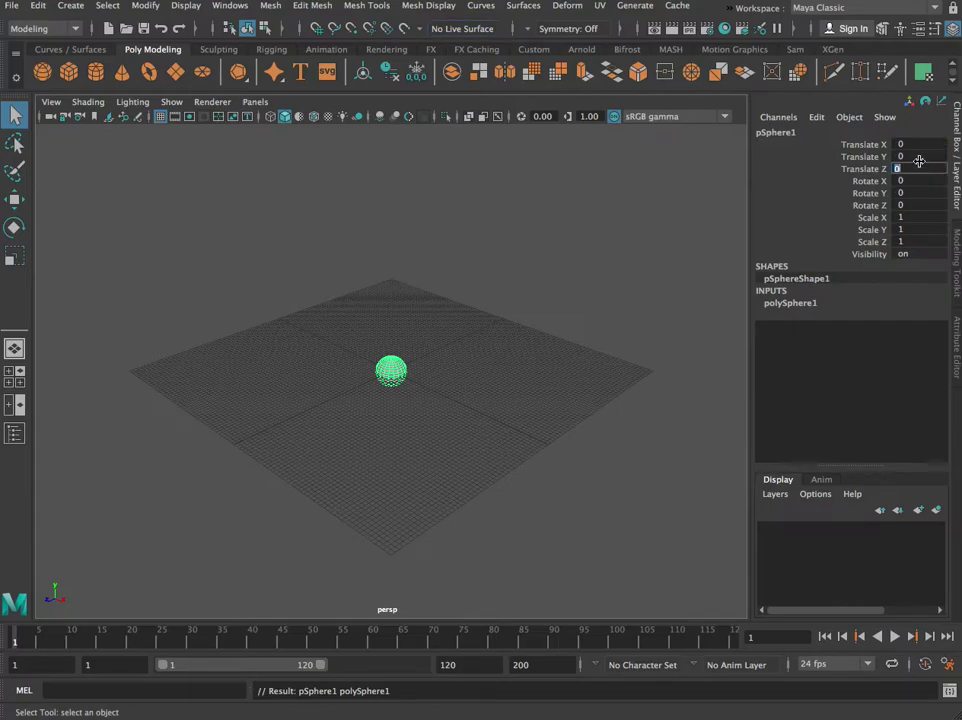
key(Tab)
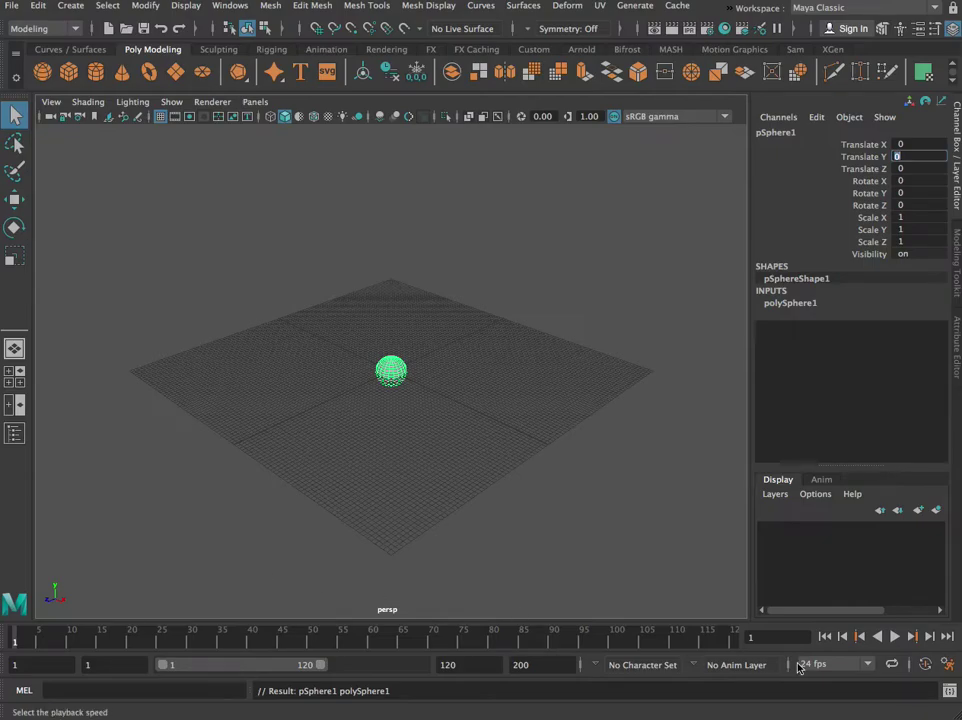
Step: Set the scene's playback frame rate to 25 fps
click(862, 664)
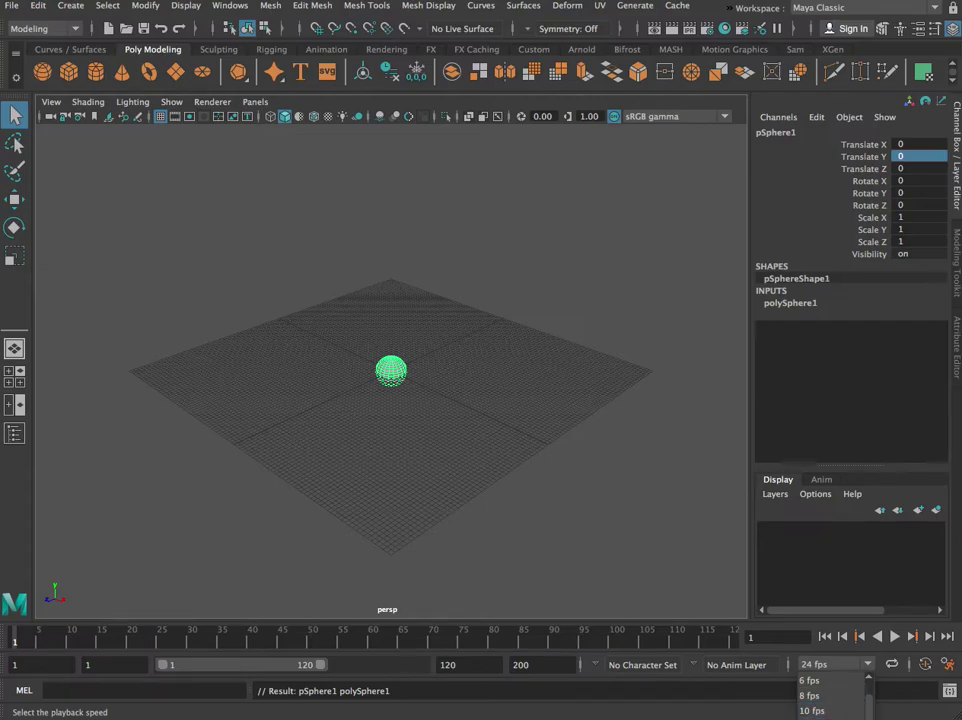
click(827, 694)
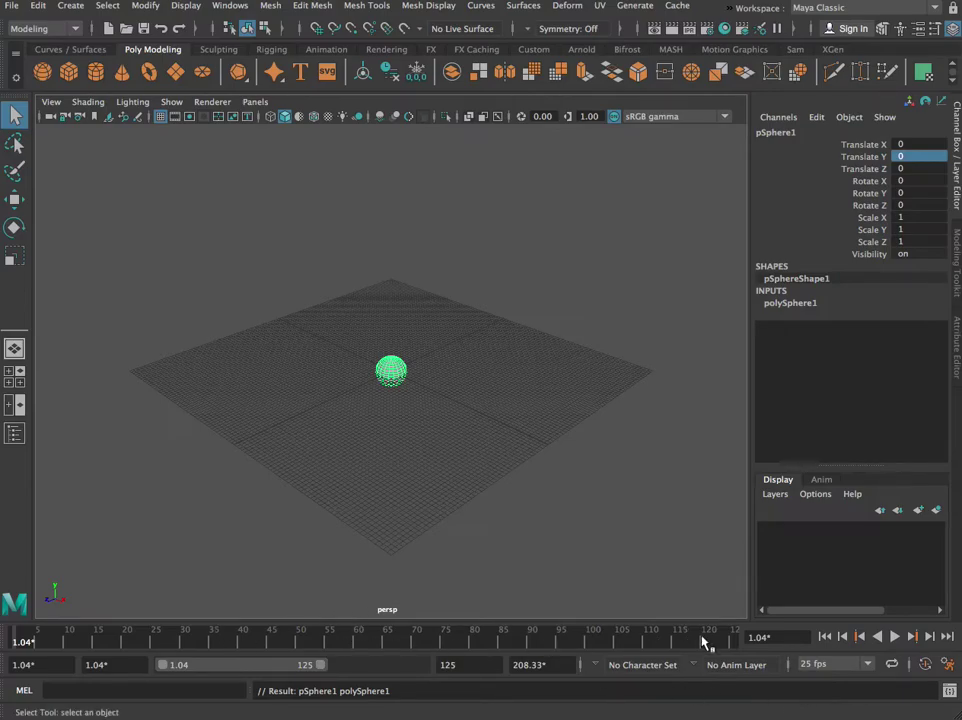
click(778, 636)
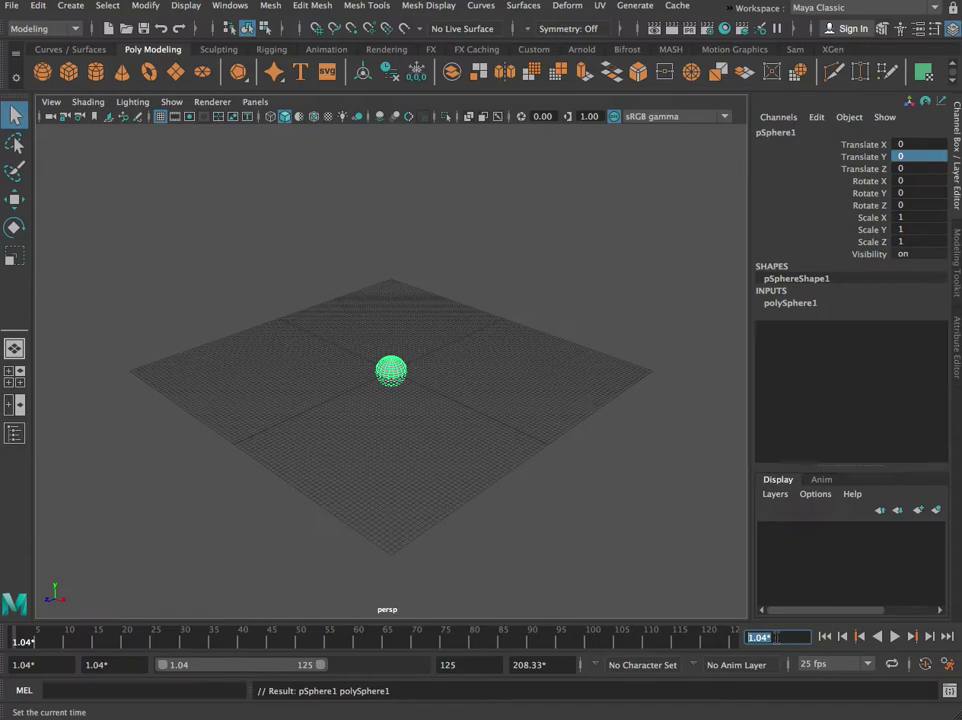
Step: Set the animation start time to frame 1 and the animation end time to frame 50
click(30, 665)
text(1)
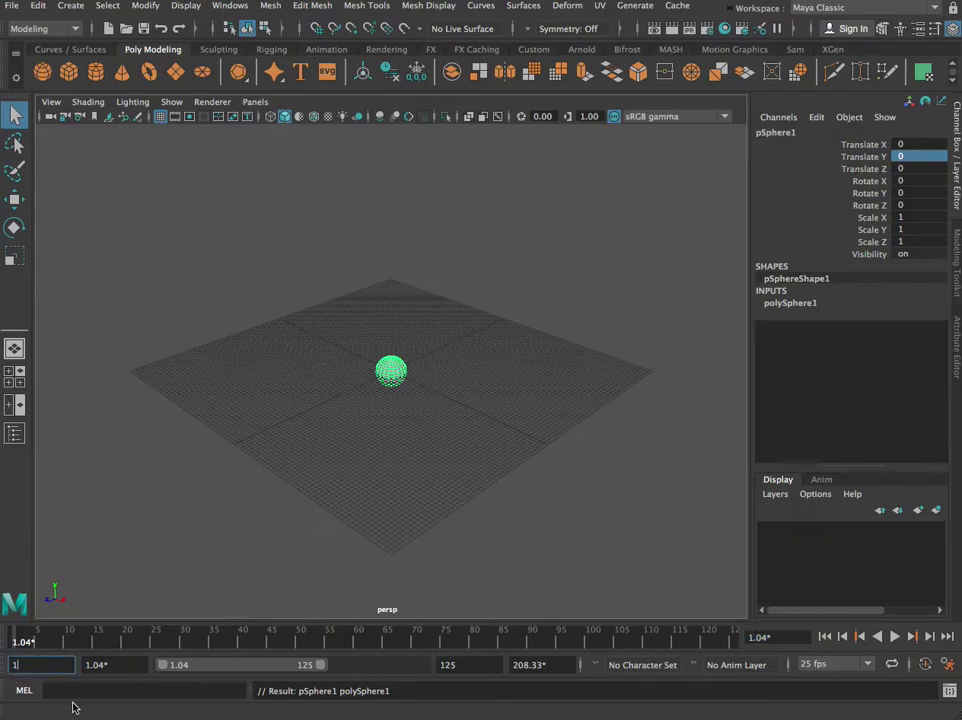
key(Return)
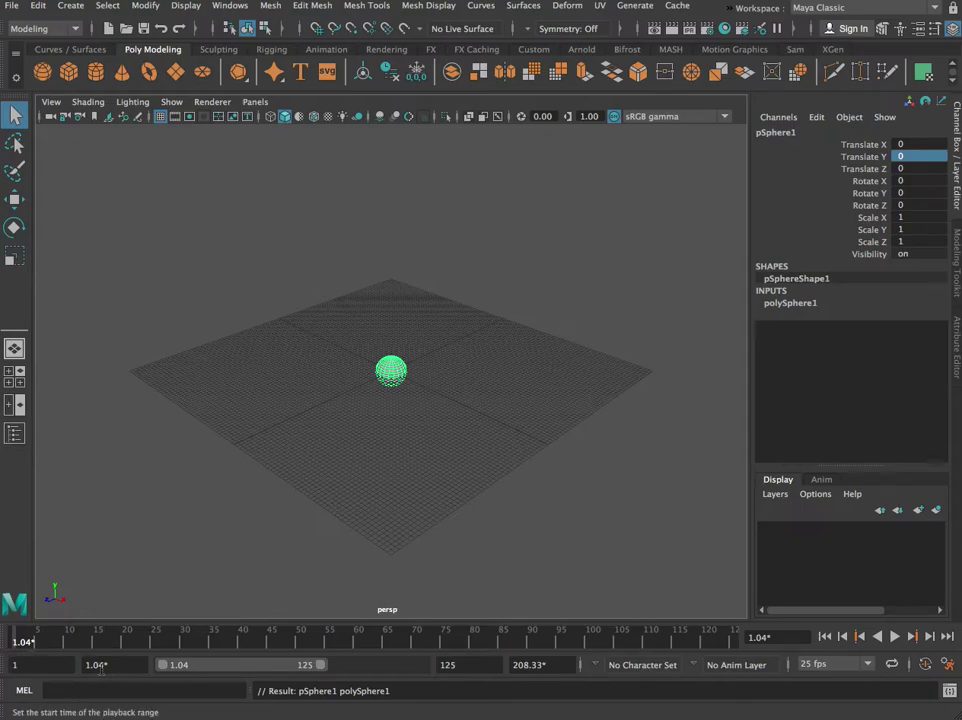
click(505, 665)
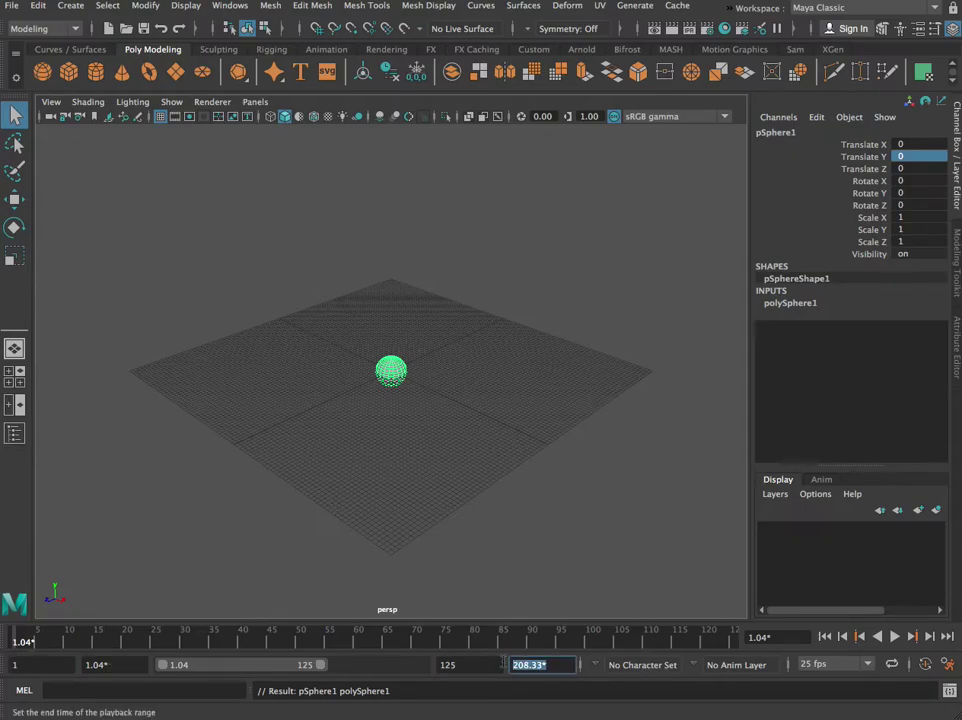
text(50)
key(Return)
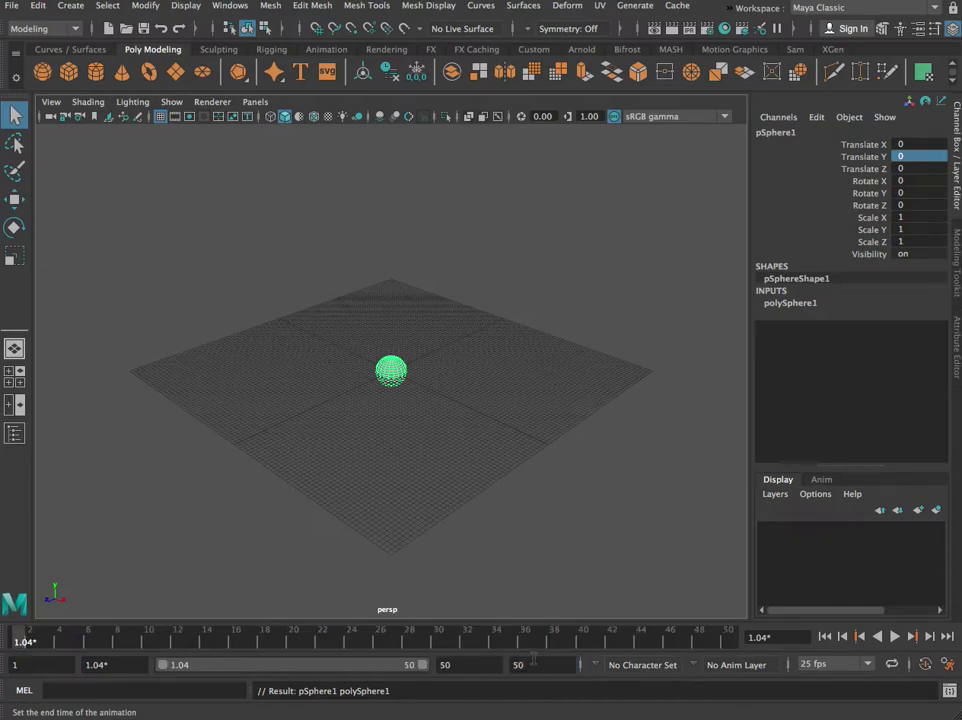
Step: Try shortening and restoring the visible playback range, and set its start time to frame 1
click(97, 665)
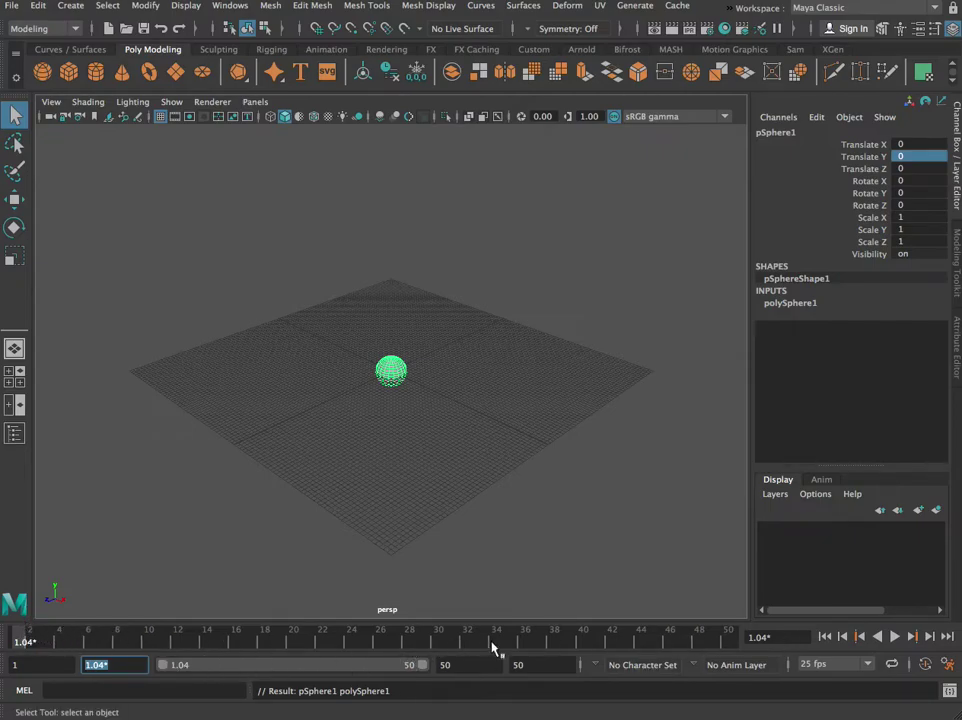
drag(418, 665, 290, 667)
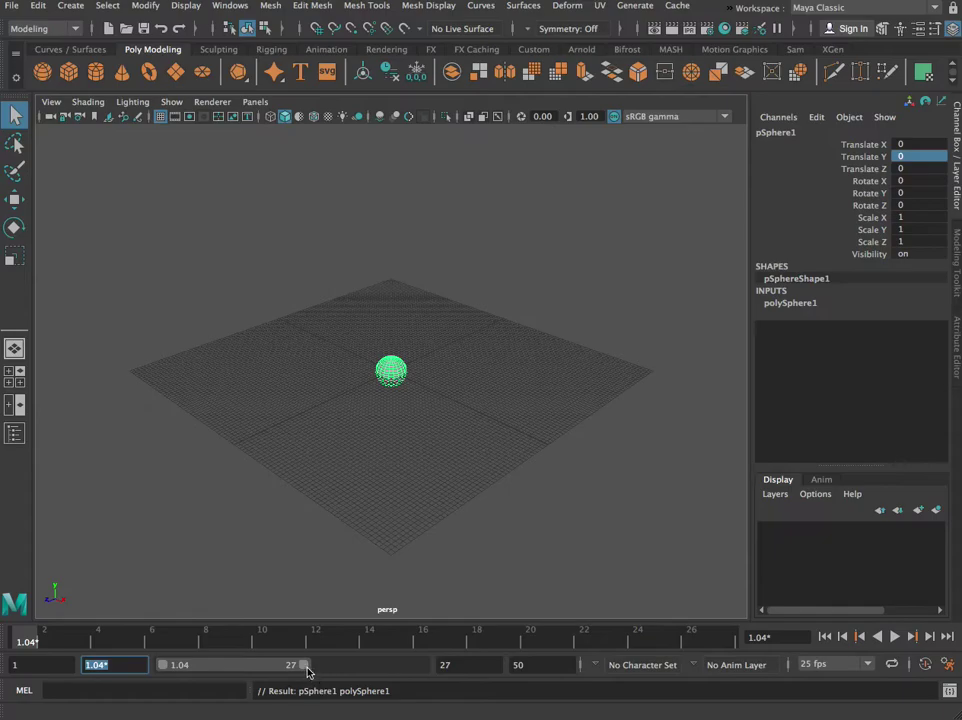
drag(304, 665, 425, 676)
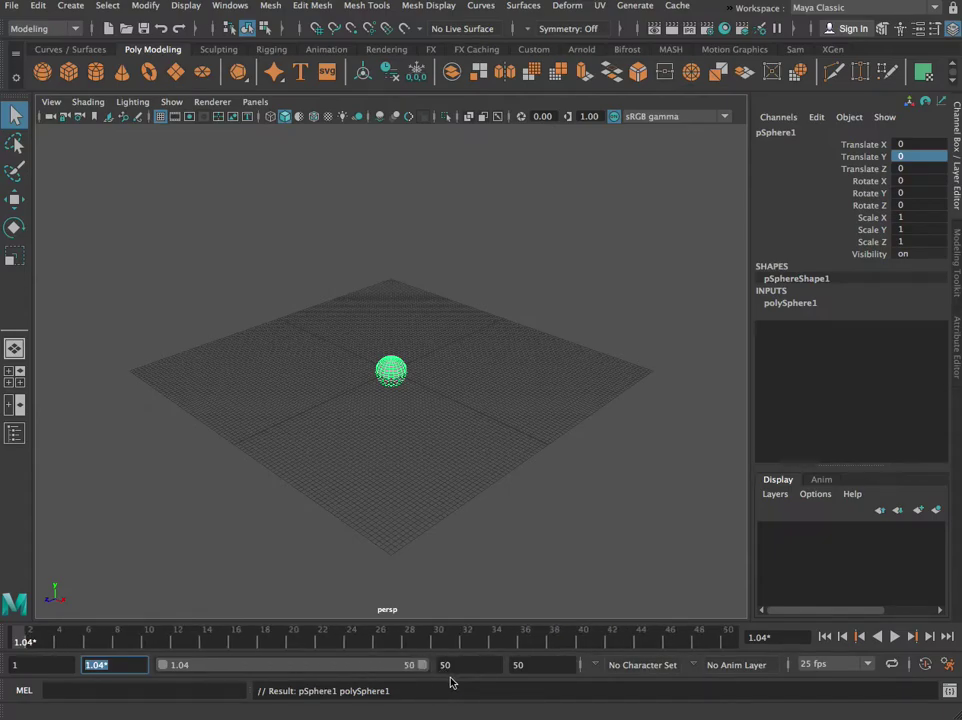
text(1)
key(Return)
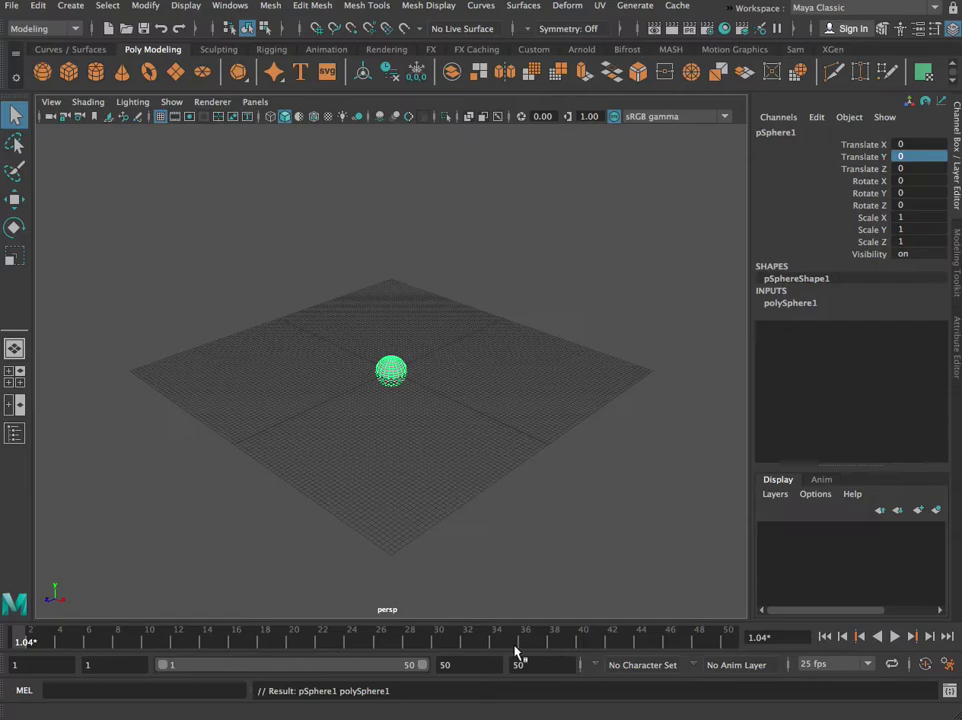
Step: Set the playback range end to frame 25 and return the current time to the start of the range
double_click(470, 664)
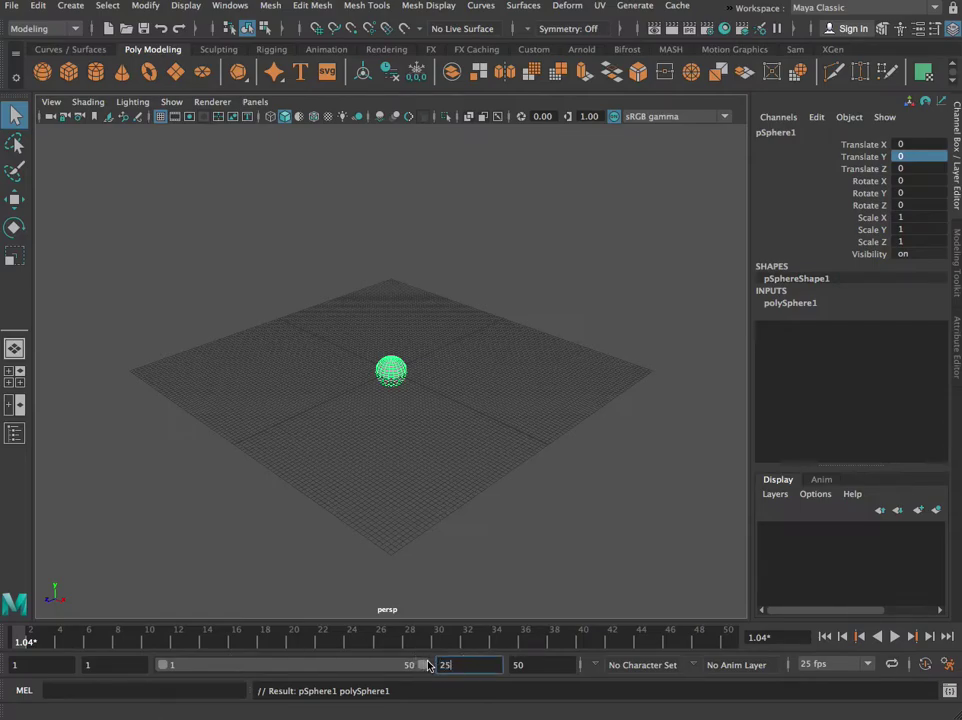
key(Return)
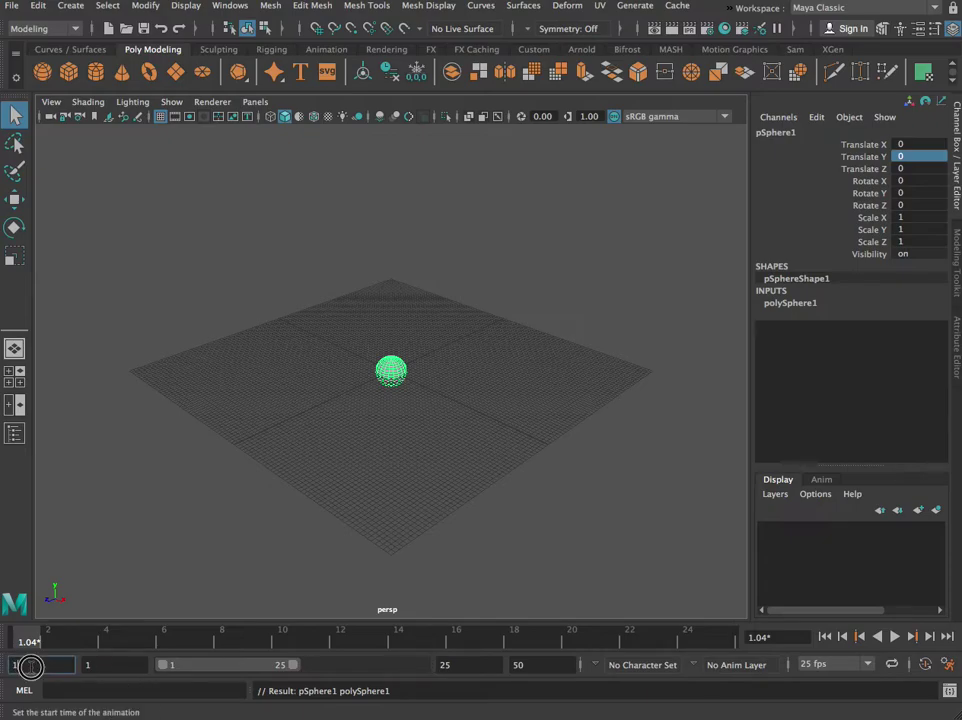
click(558, 664)
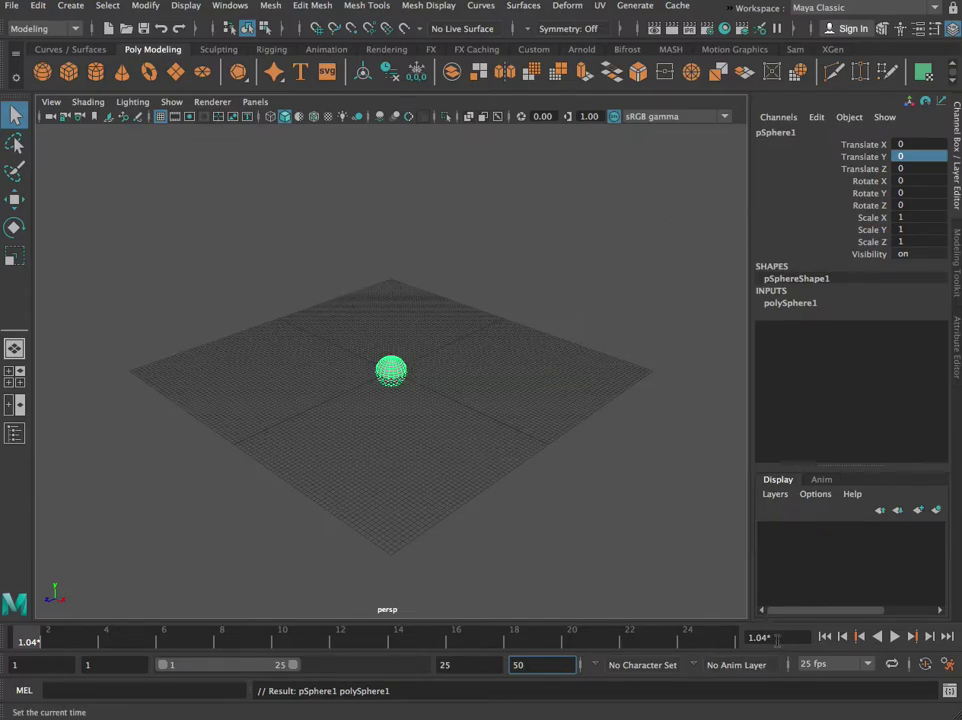
click(826, 638)
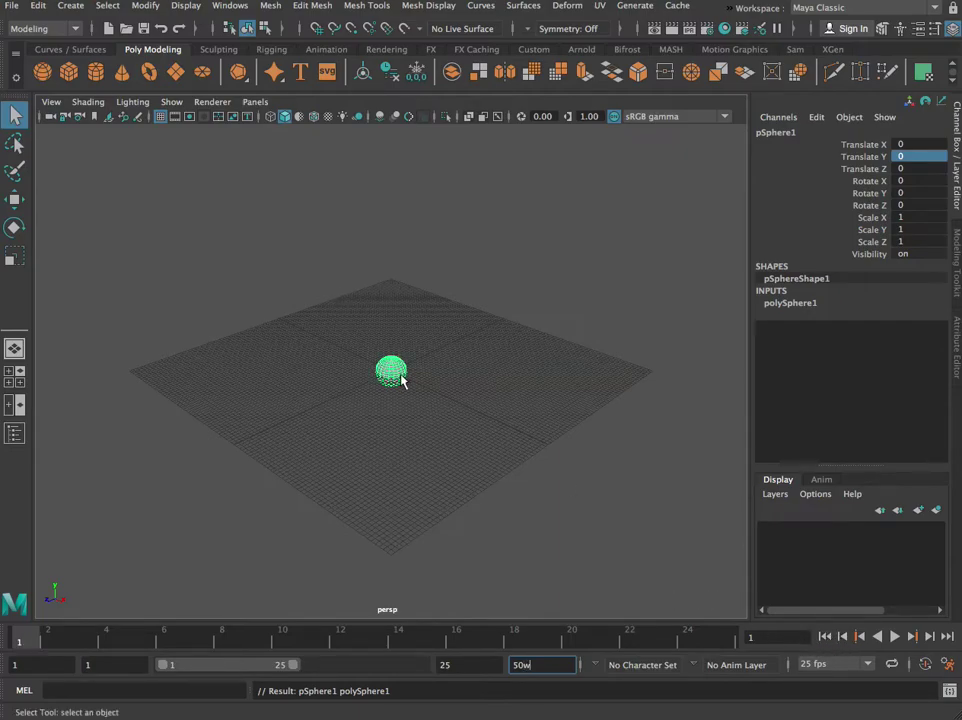
Step: Move the sphere up along the Y axis and set its Translate Y to exactly 1
key(w)
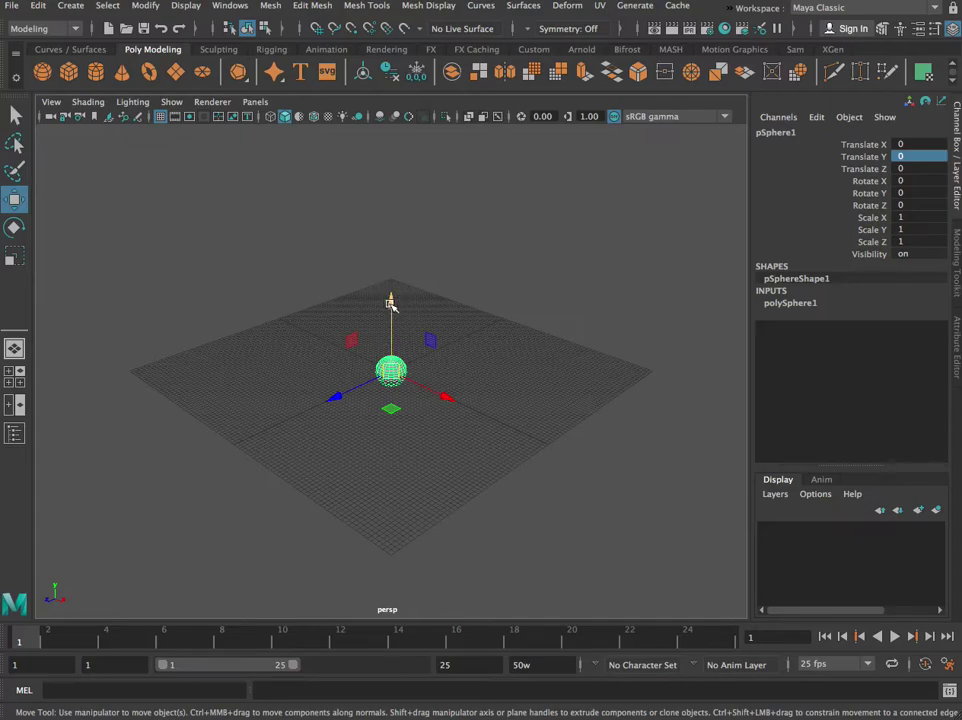
drag(392, 305, 369, 262)
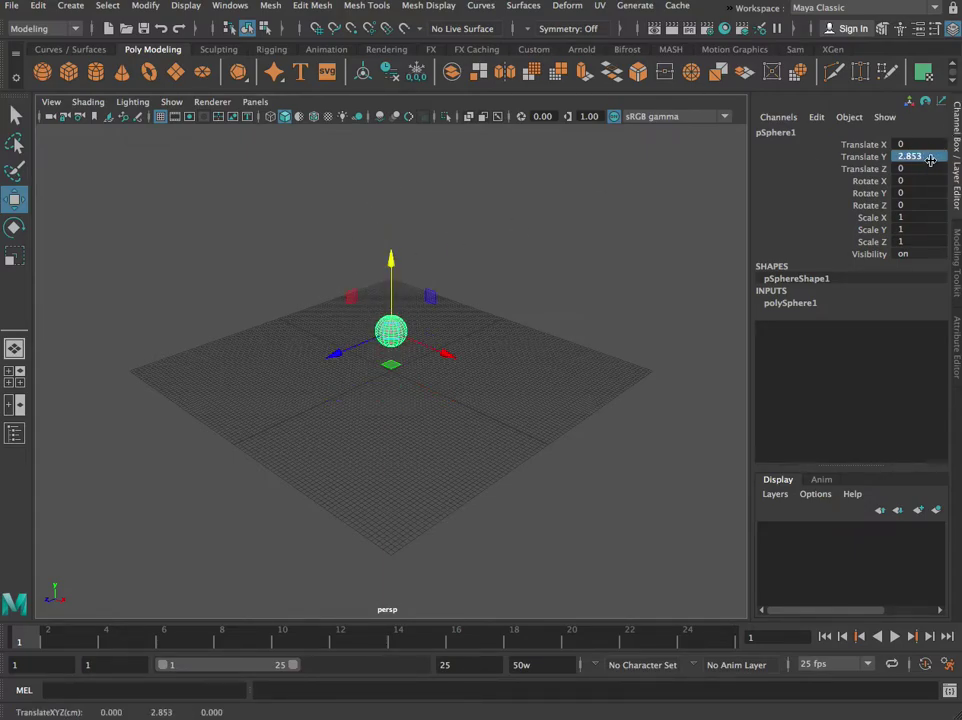
double_click(935, 156)
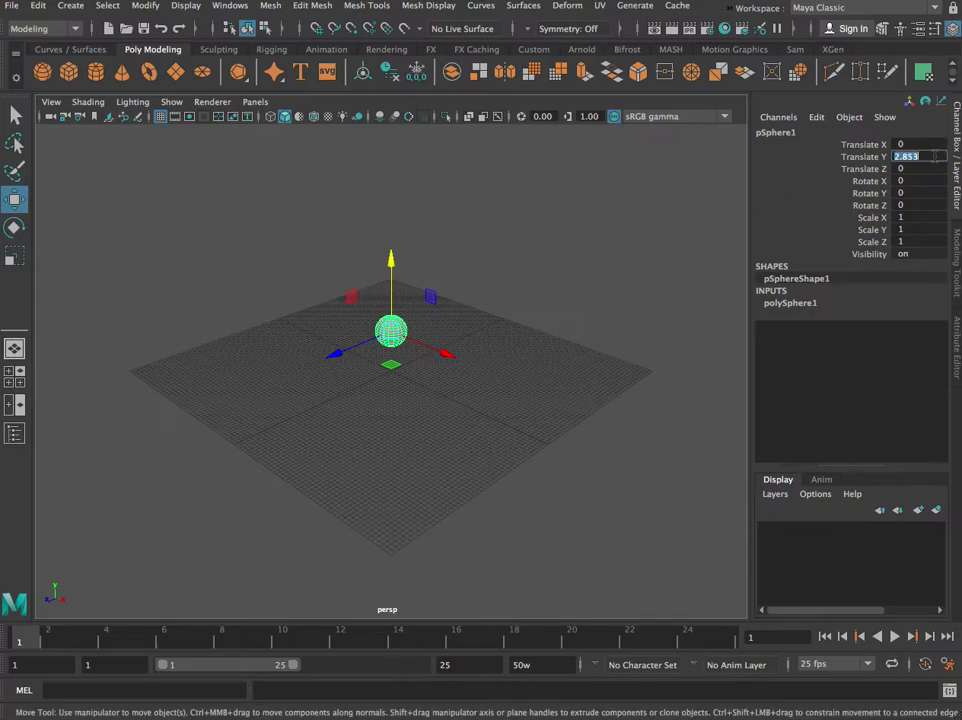
text(1)
key(Return)
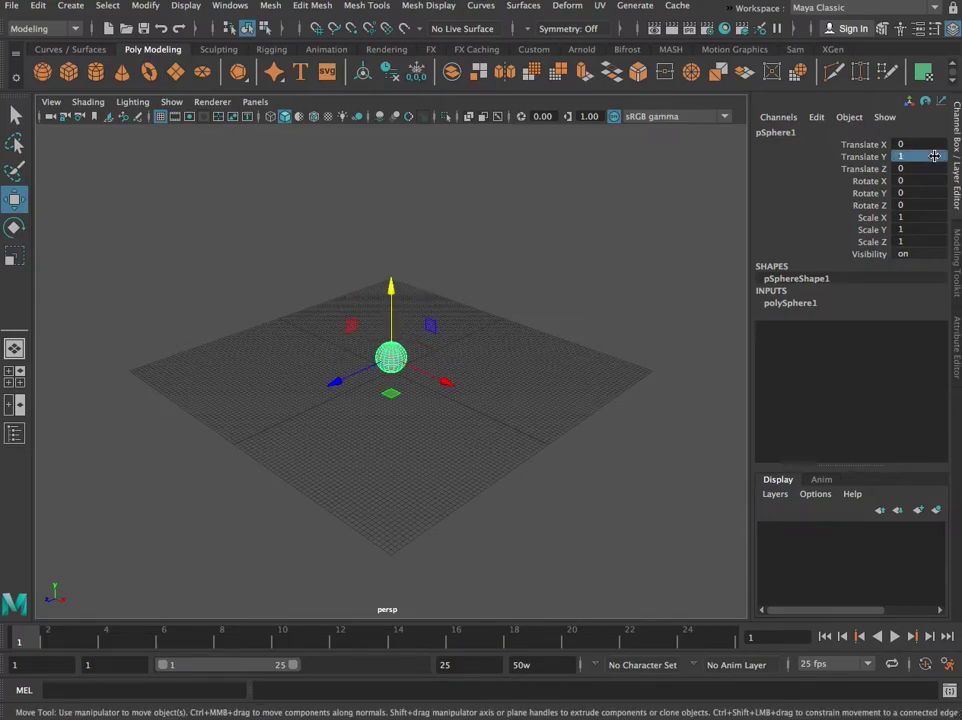
Step: Raise the sphere along the Y axis to a Translate Y of about 1.956
alt+drag(310, 290, 348, 348)
drag(391, 281, 367, 271)
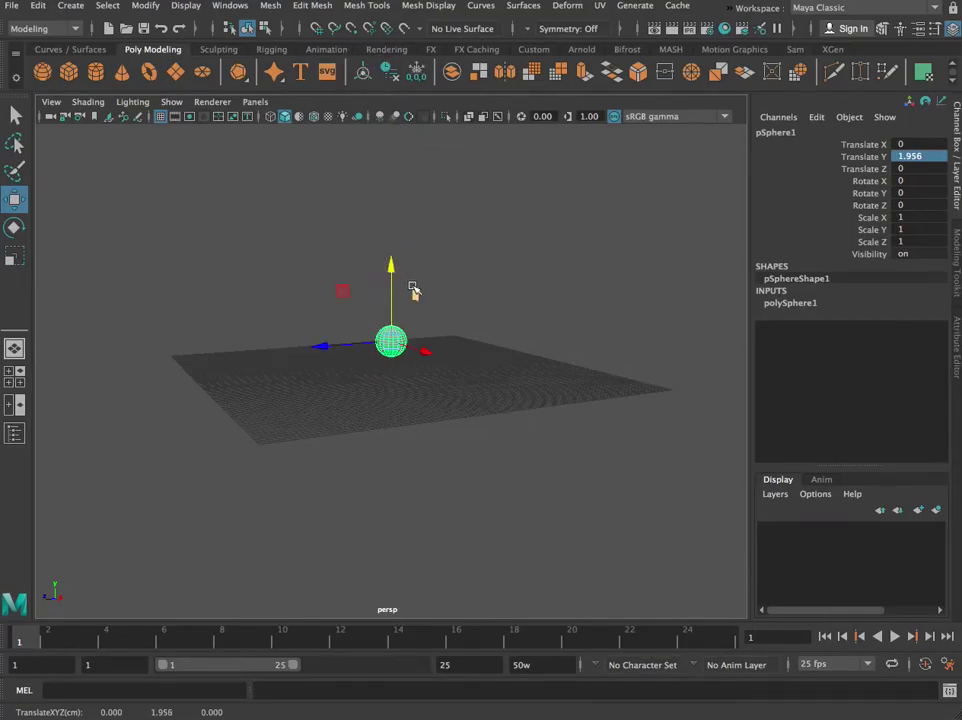
Step: Try stretching the sphere to about 2.09 and squashing it to about 0.5 in Scale Y, and undo both scalings
key(e)
key(r)
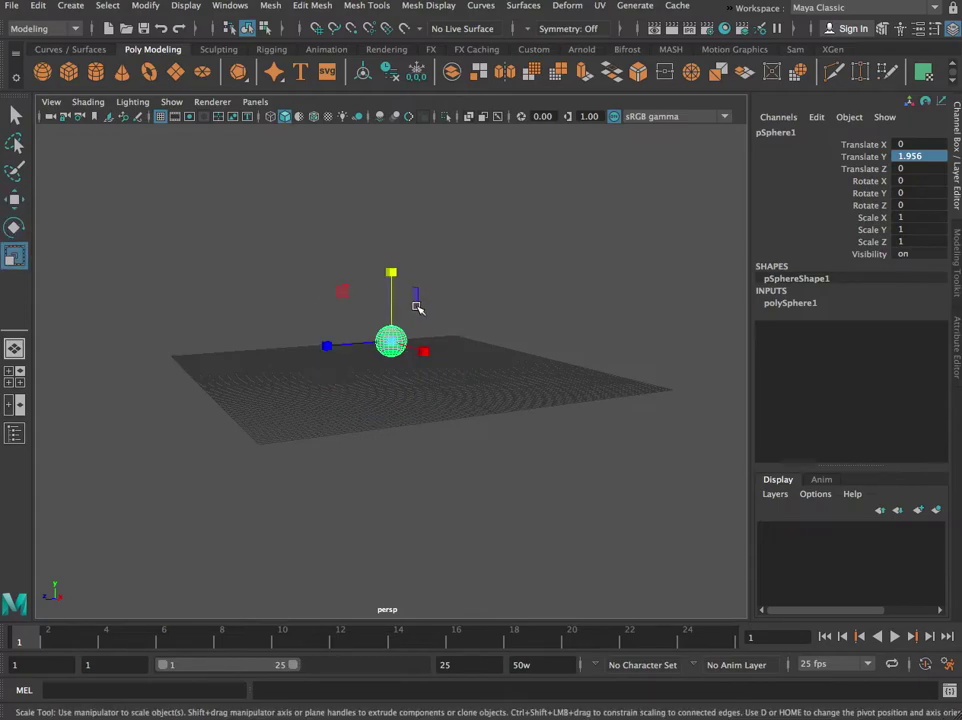
drag(394, 276, 397, 198)
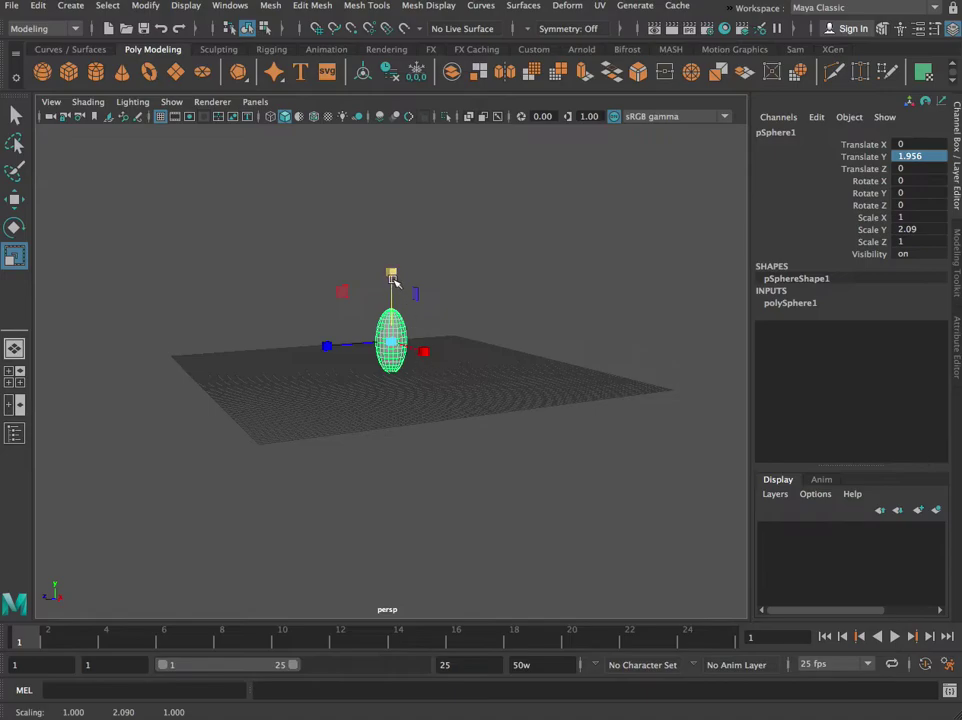
drag(392, 273, 396, 331)
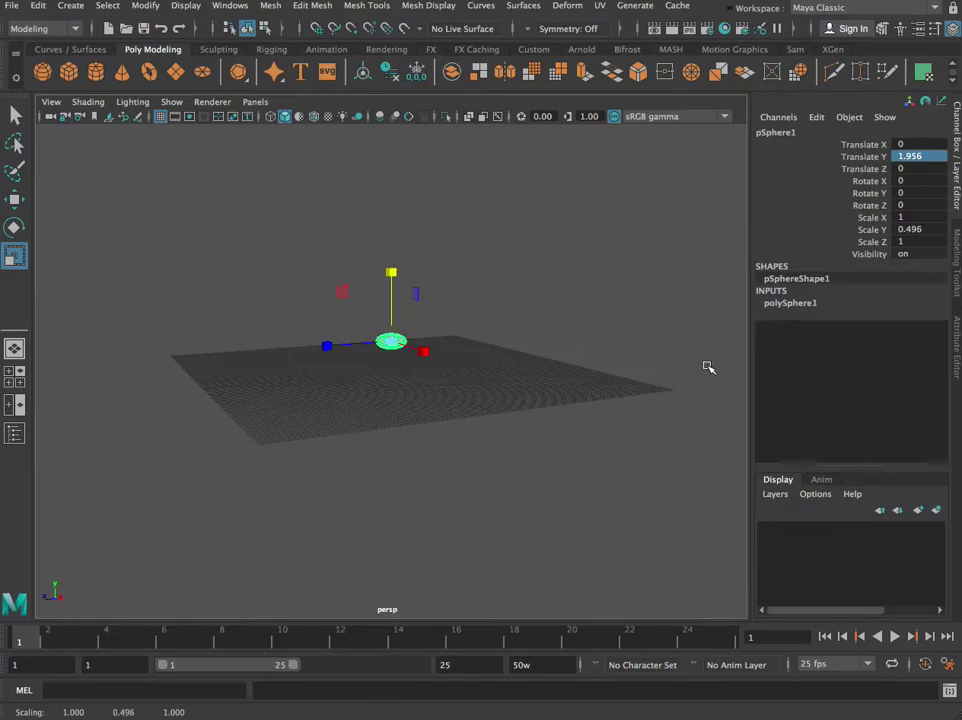
key(ctrl+z)
key(ctrl+z)
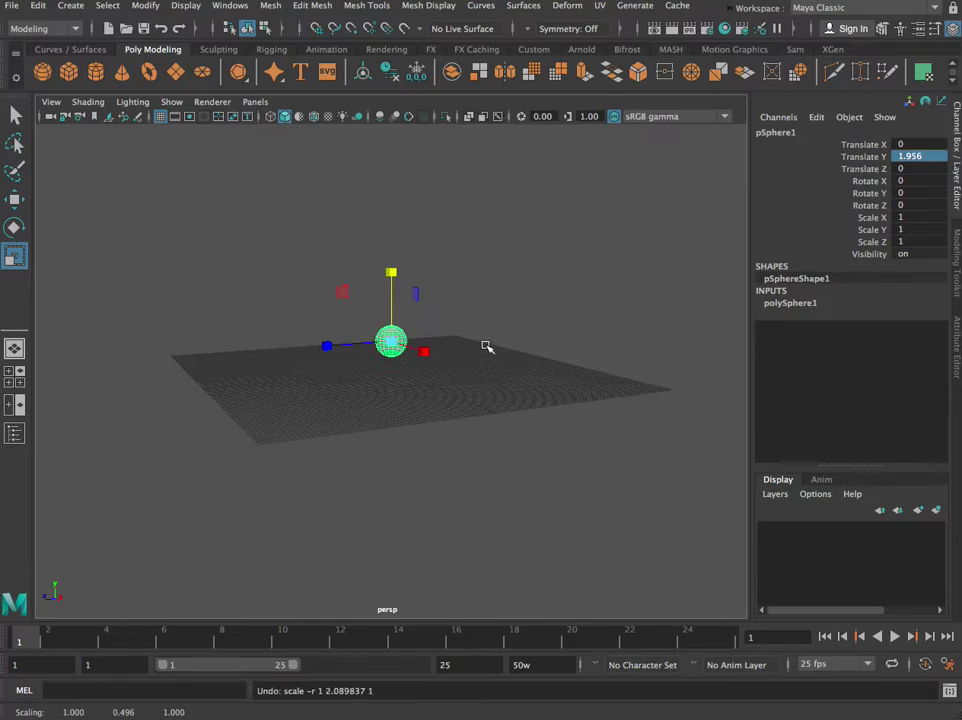
Step: Lower the sphere onto the grid plane with the Move tool and set its Translate Y to 1
key(w)
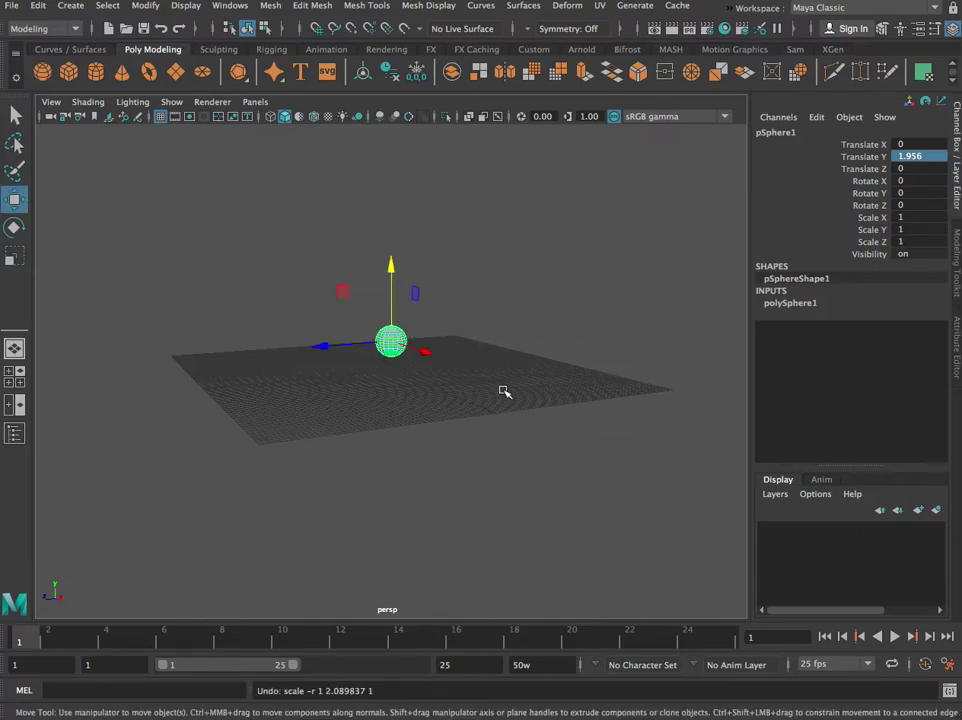
alt+drag(483, 393, 505, 395)
drag(391, 266, 370, 286)
alt+drag(447, 393, 485, 462)
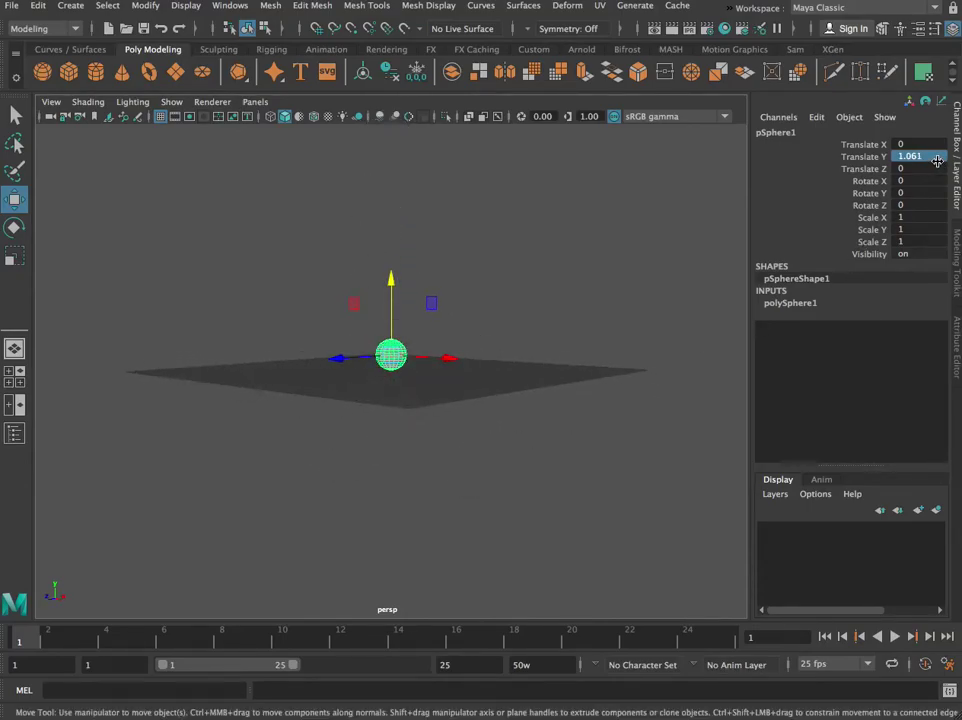
text(1)
key(Return)
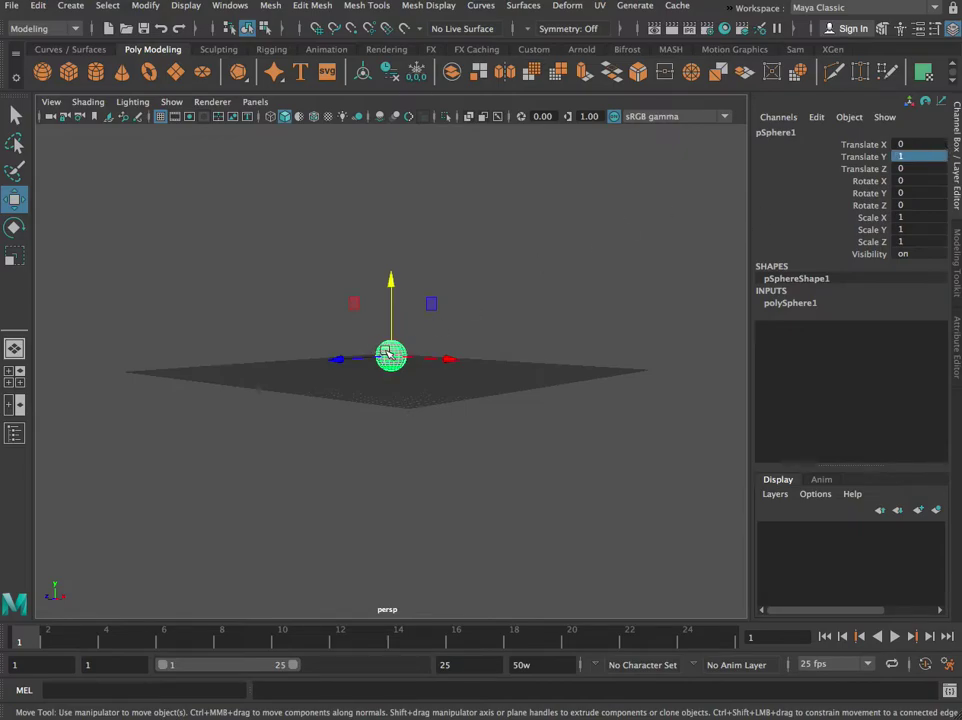
Step: Squash the sphere vertically to a Scale Y of about 0.46
key(e)
key(r)
drag(392, 288, 396, 355)
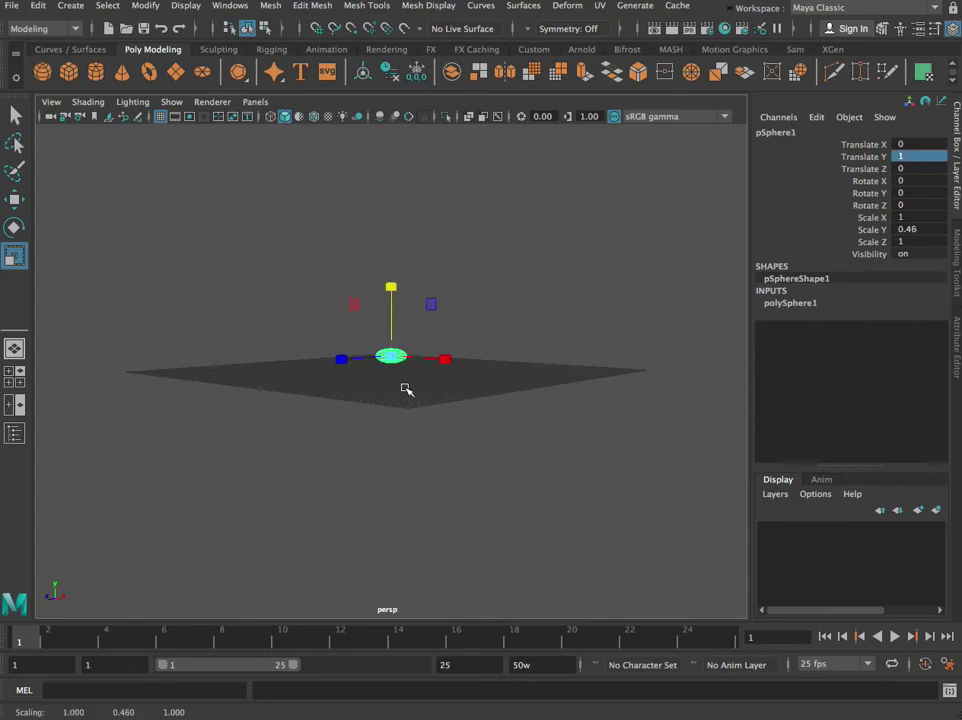
Step: Switch to the side view and stretch the sphere vertically to a Scale Y of about 2.03
key(space)
key(space)
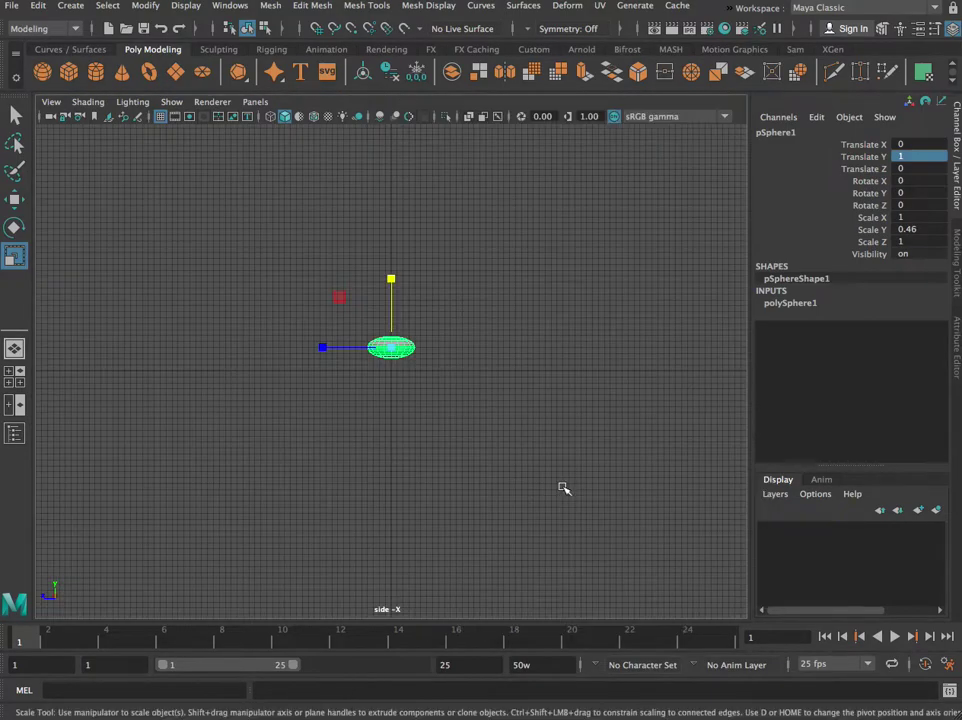
scroll(418, 378, up, 4)
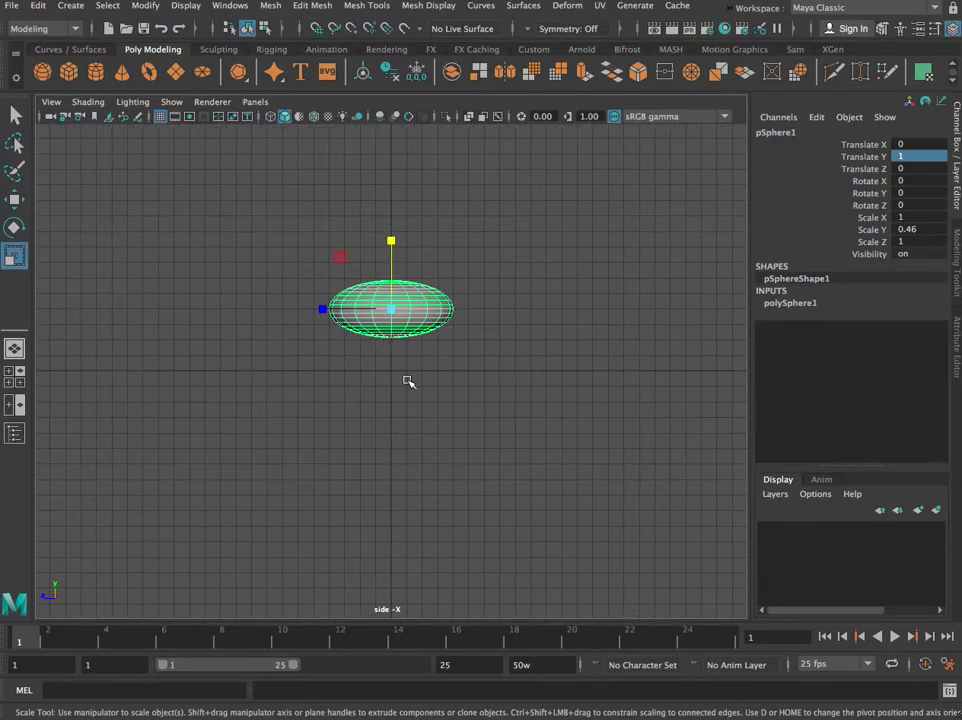
key(w)
key(e)
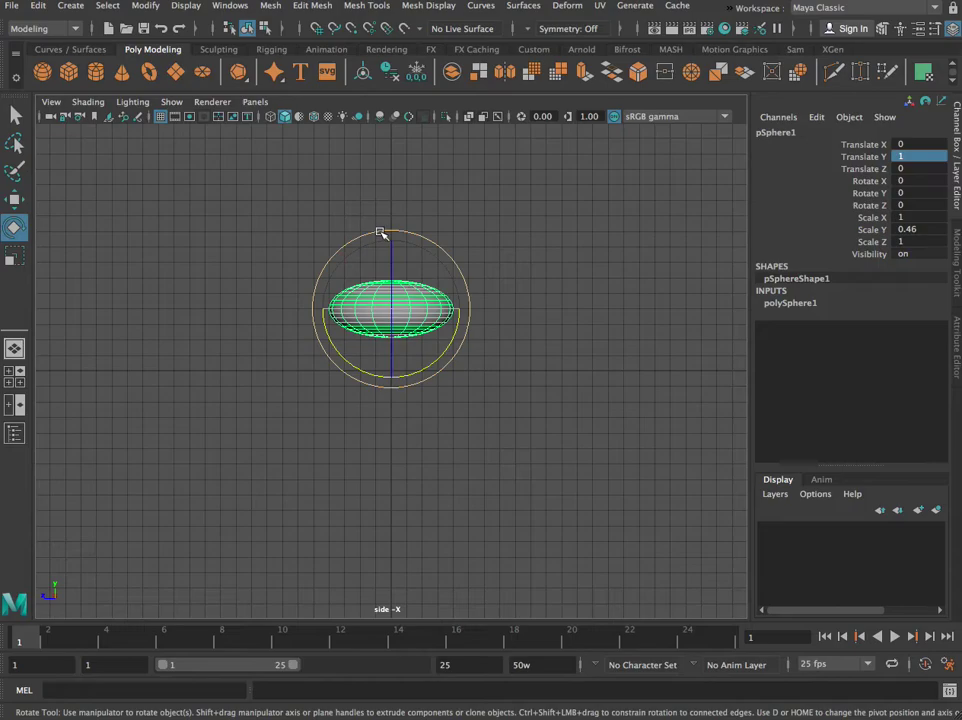
key(r)
drag(390, 240, 367, 47)
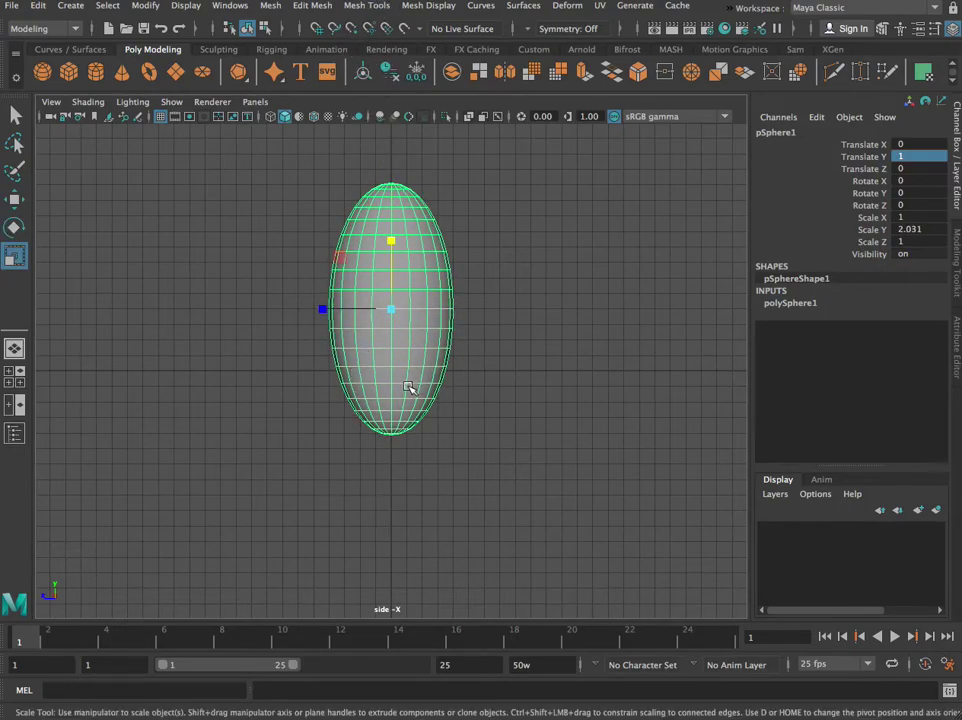
Step: Undo the sphere's vertical stretch and squash, and switch to the Move tool
key(ctrl+z)
key(ctrl+z)
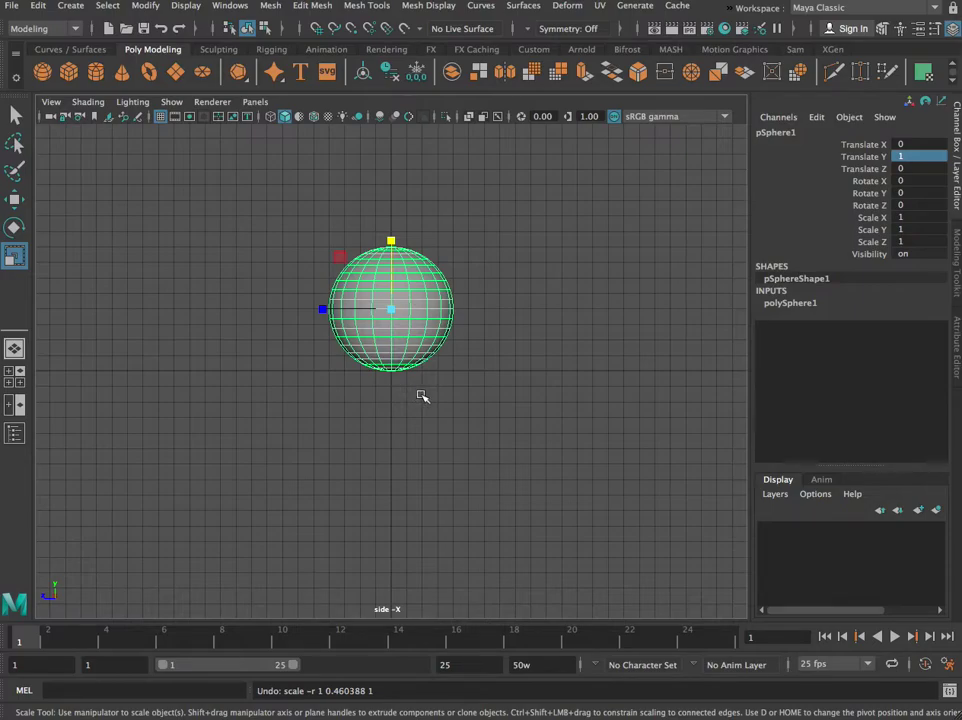
key(w)
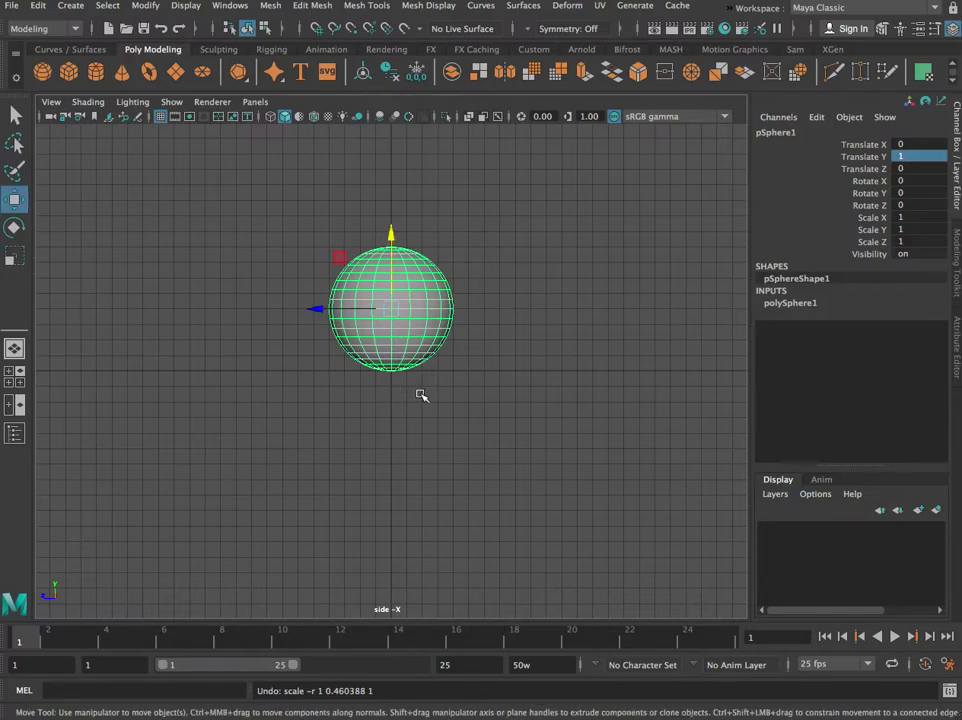
key(d)
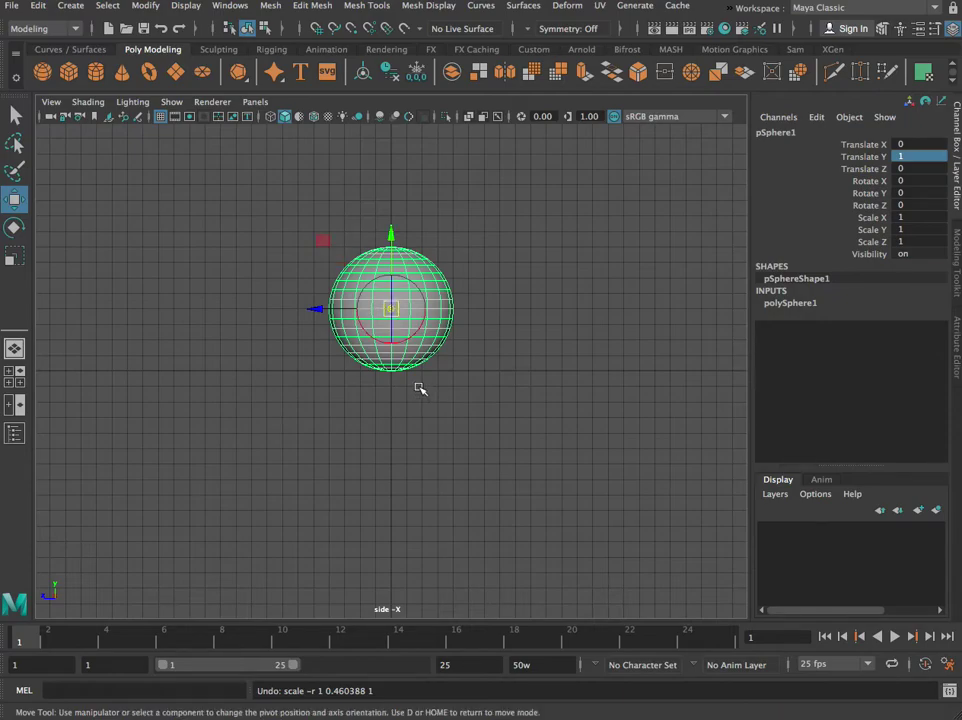
mouse_move(392, 307)
mouse_down()
mouse_move(391, 348)
mouse_move(393, 307)
mouse_move(393, 321)
mouse_up()
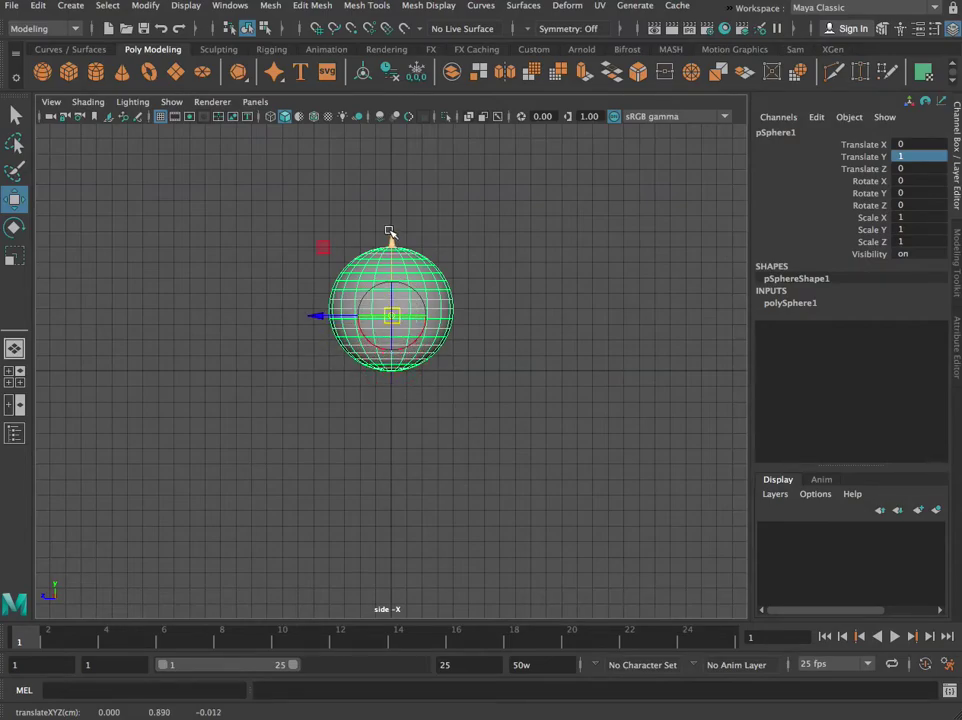
key(ctrl+z)
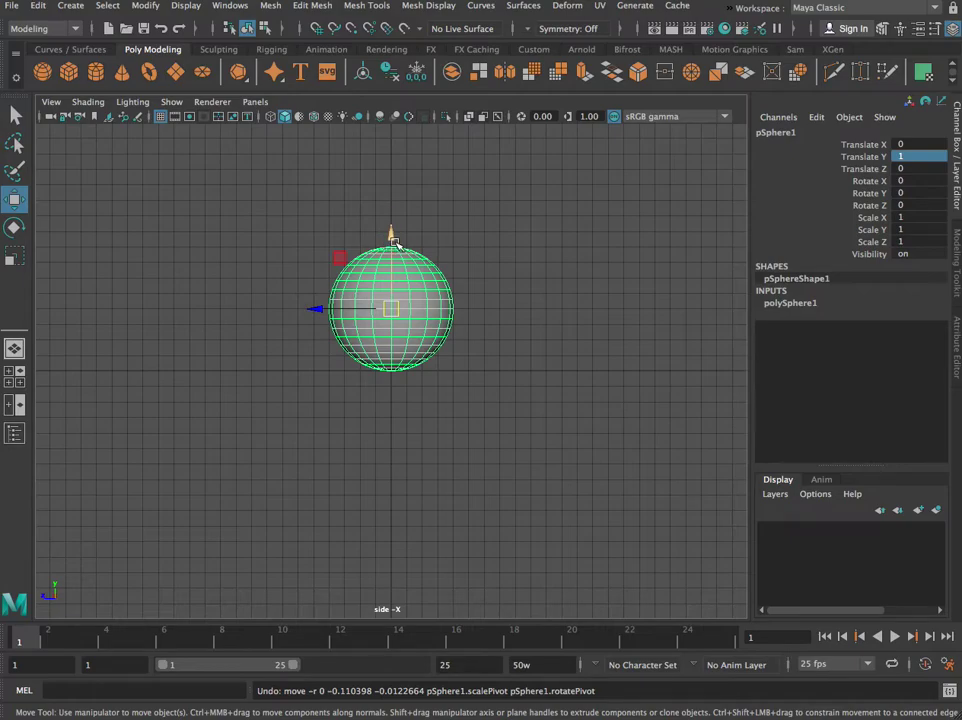
Step: Lower the sphere's pivot along Y to its lowest point, level with the grid plane, and leave pivot editing
key(d)
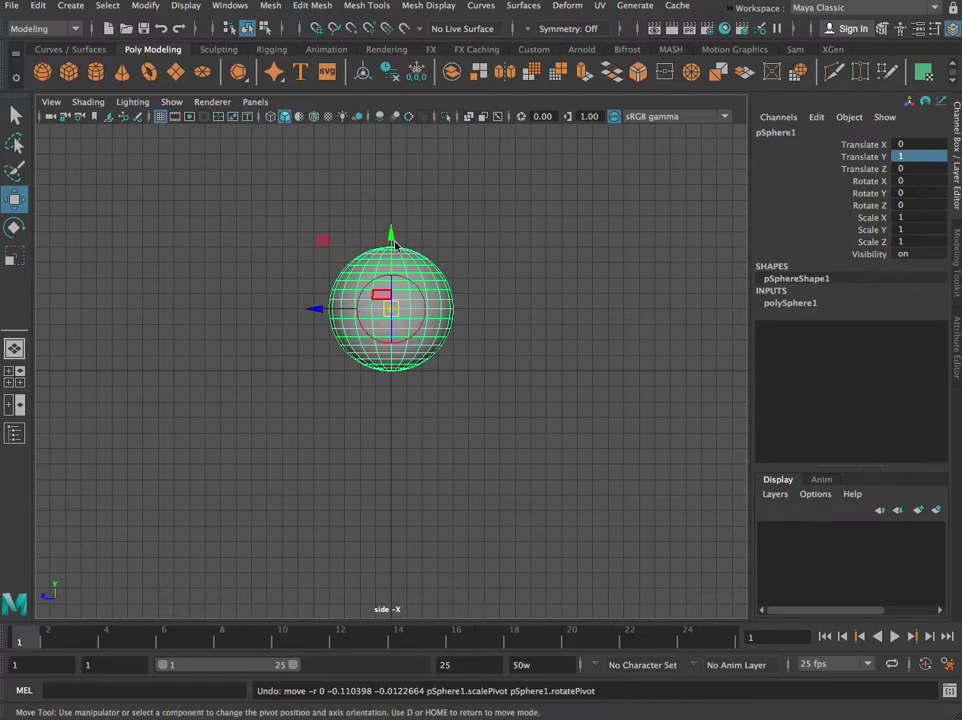
drag(391, 233, 394, 293)
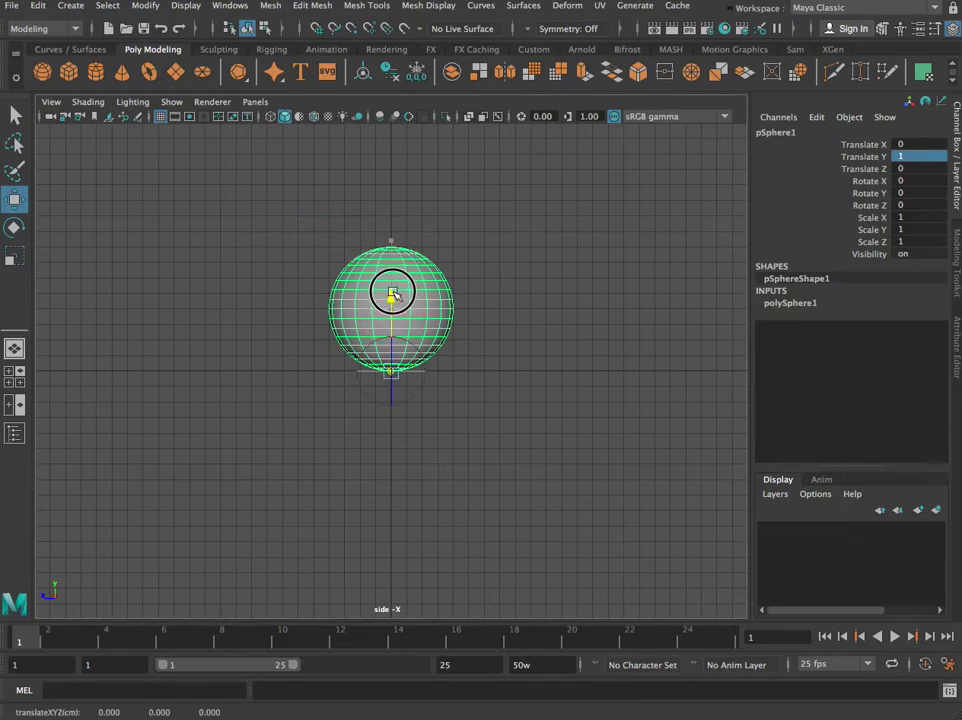
key(d)
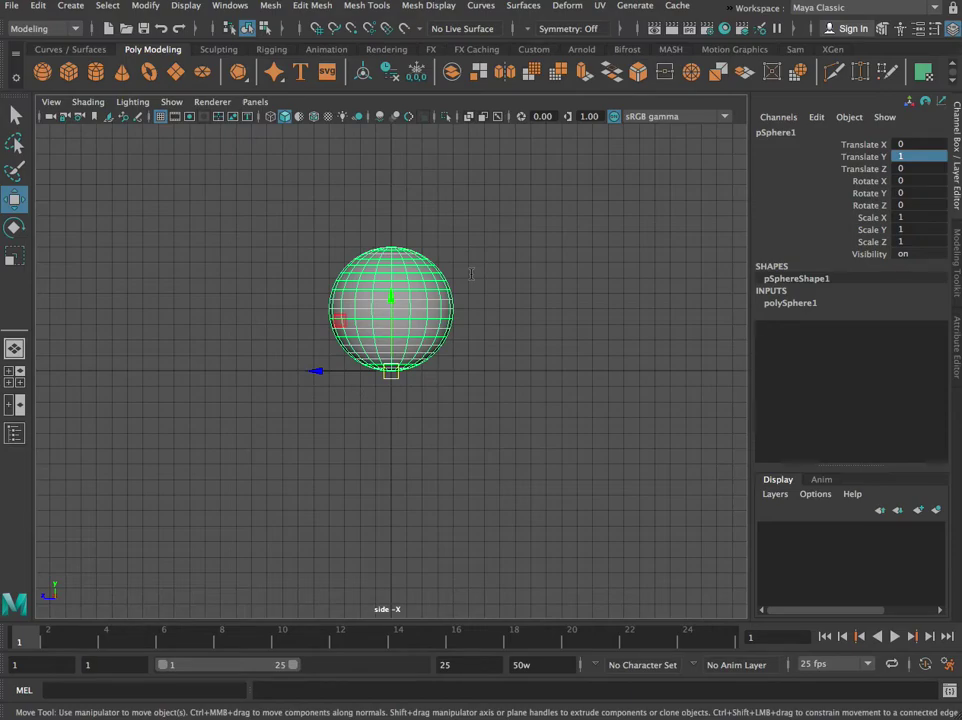
Step: Switch from the side view back to the perspective view, framed on the sphere
alt+drag(455, 346, 509, 339)
key(space)
key(space)
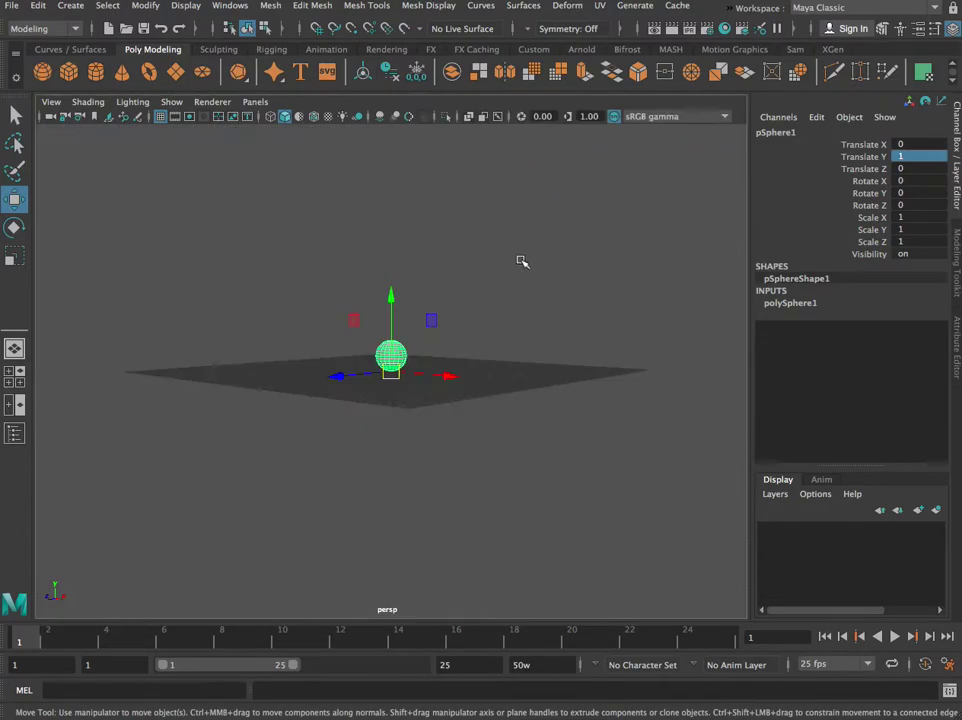
scroll(389, 369, up, 4)
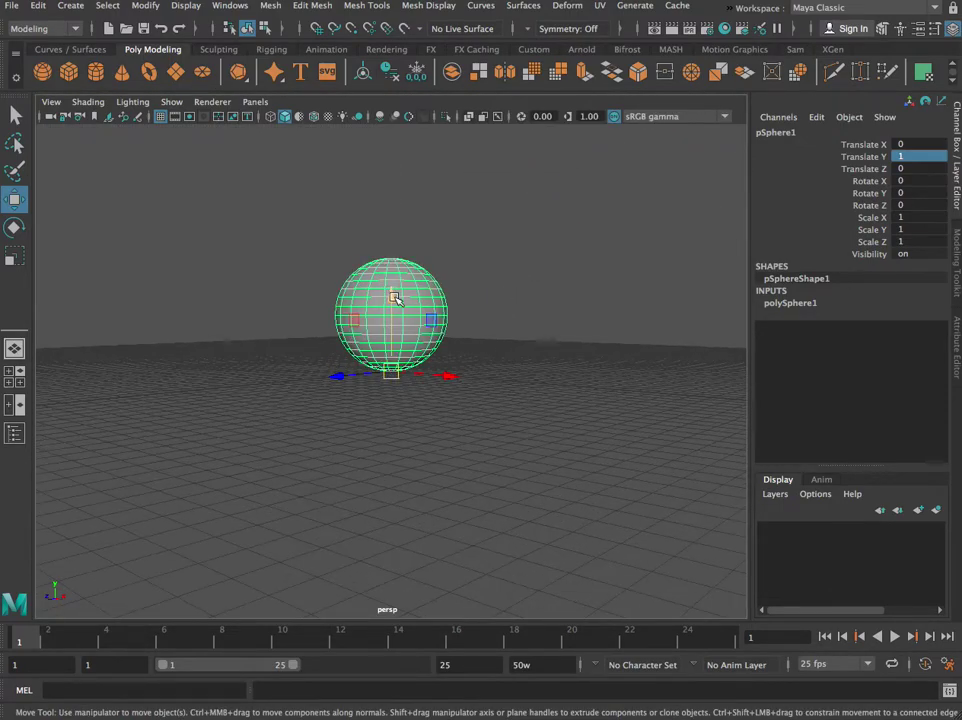
Step: Nudge the sphere to a Translate Y of about 1.013, try stretching it to a Scale Y of about 1.79, and undo the scaling
click(912, 156)
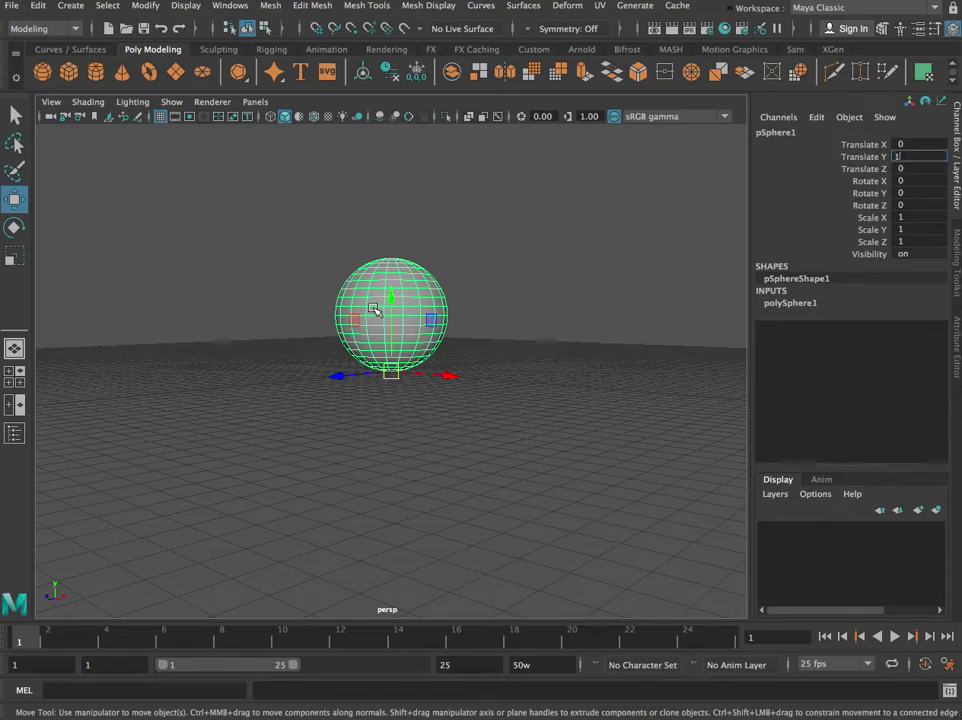
mouse_move(390, 296)
mouse_down()
mouse_move(390, 240)
mouse_move(392, 302)
mouse_up()
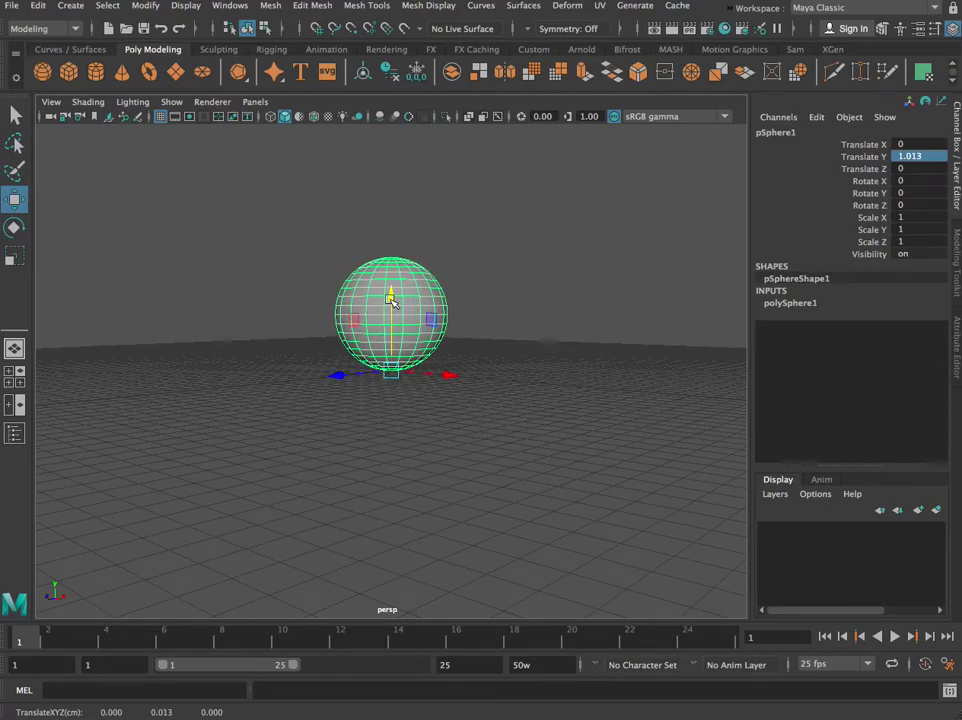
key(e)
key(t)
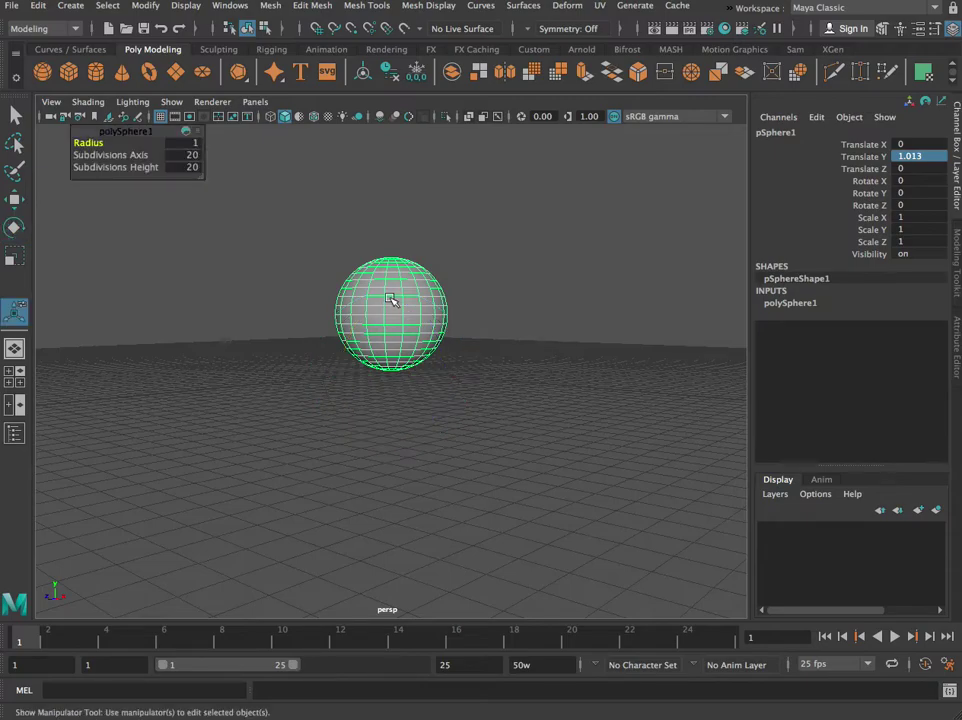
key(r)
drag(390, 300, 384, 247)
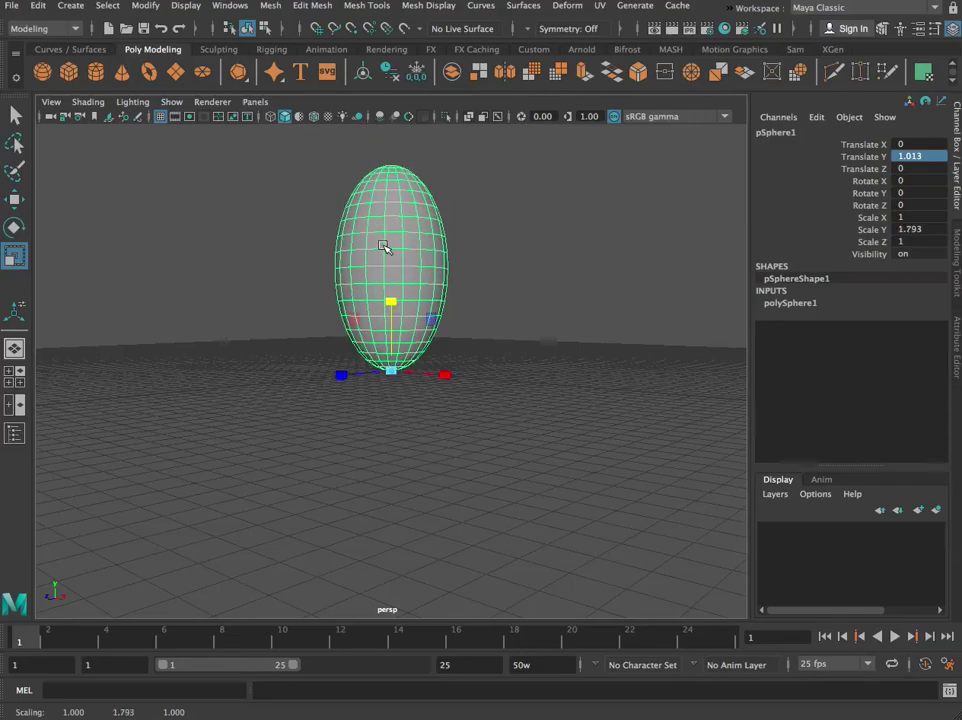
key(ctrl+z)
Step: Set the sphere's Translate Y to exactly 1
click(935, 156)
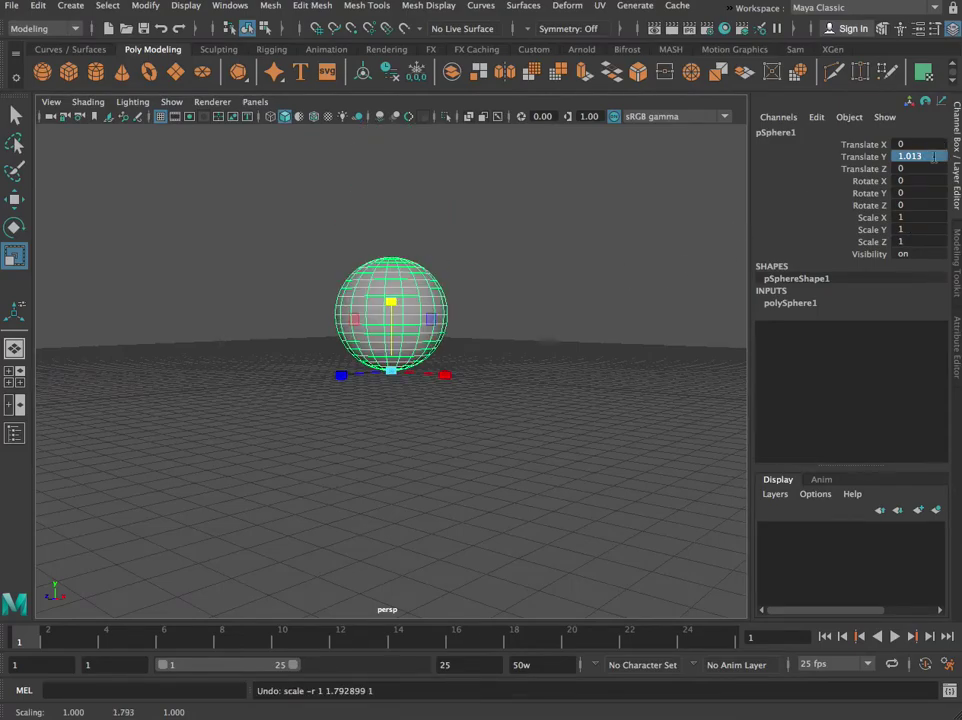
text(1)
key(Return)
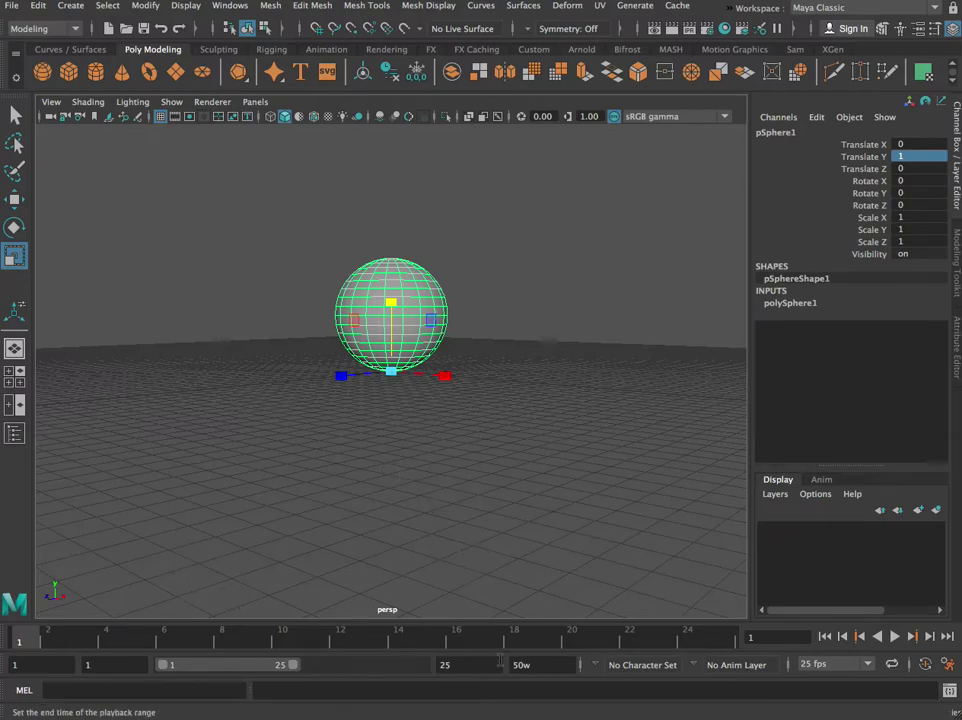
Step: Correct the animation end time to 50
key(BackSpace)
key(Return)
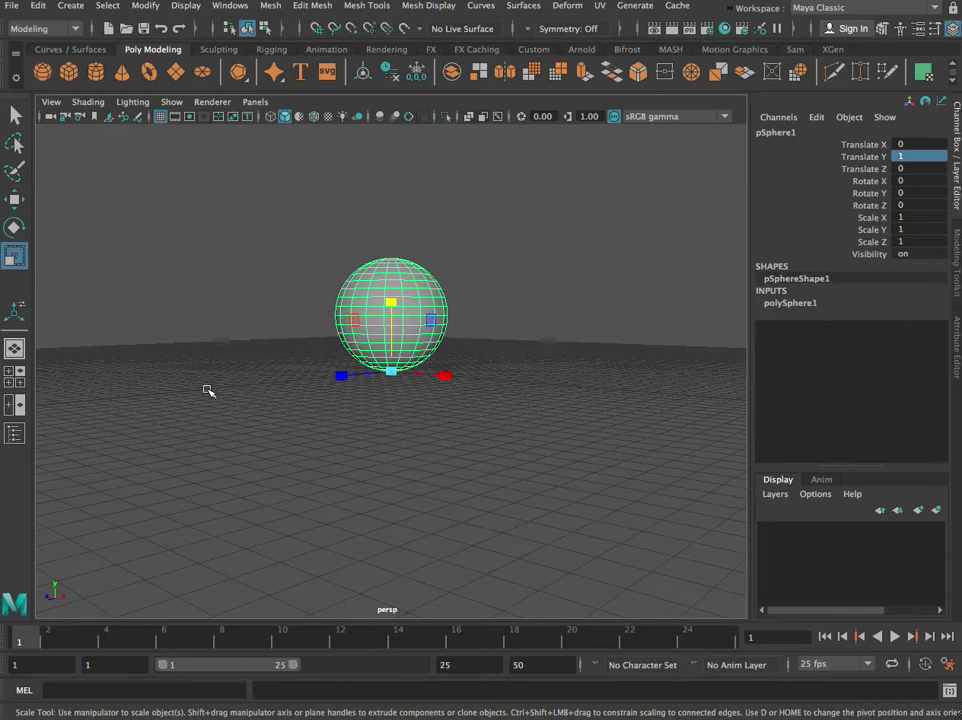
Step: Raise the sphere to a Translate Y of 8 and key that channel at frame 1
alt+drag(307, 324, 370, 342)
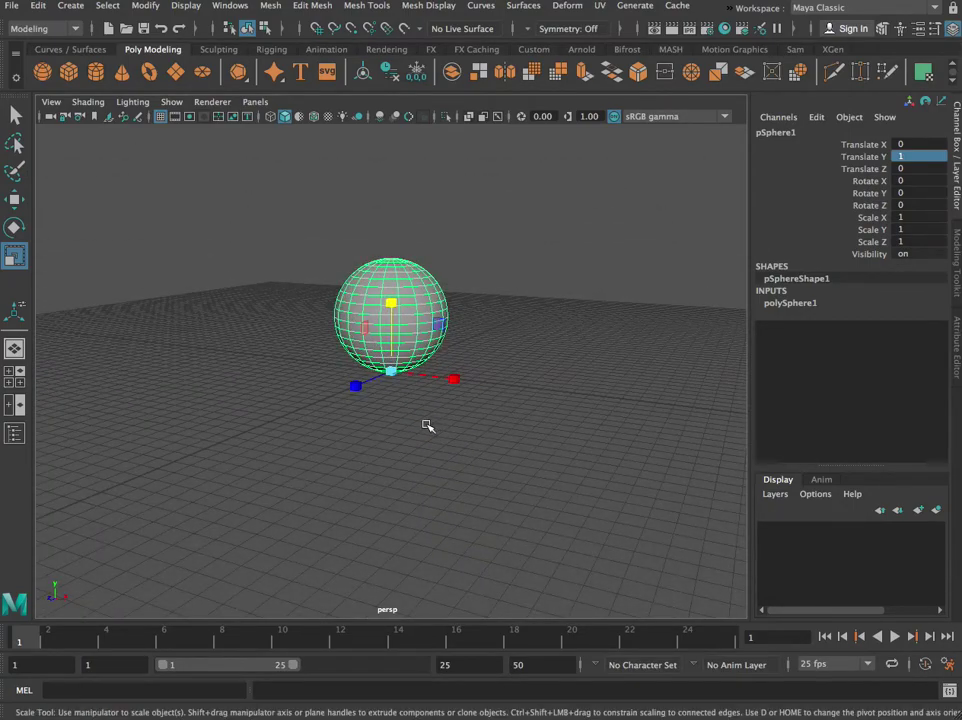
key(w)
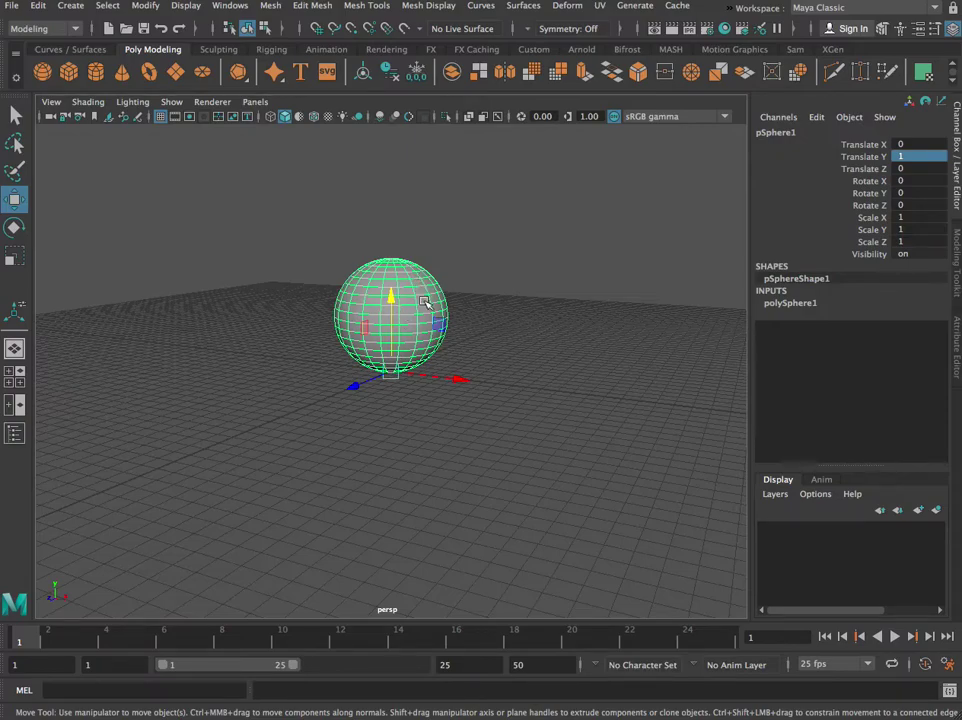
scroll(424, 303, up, 2)
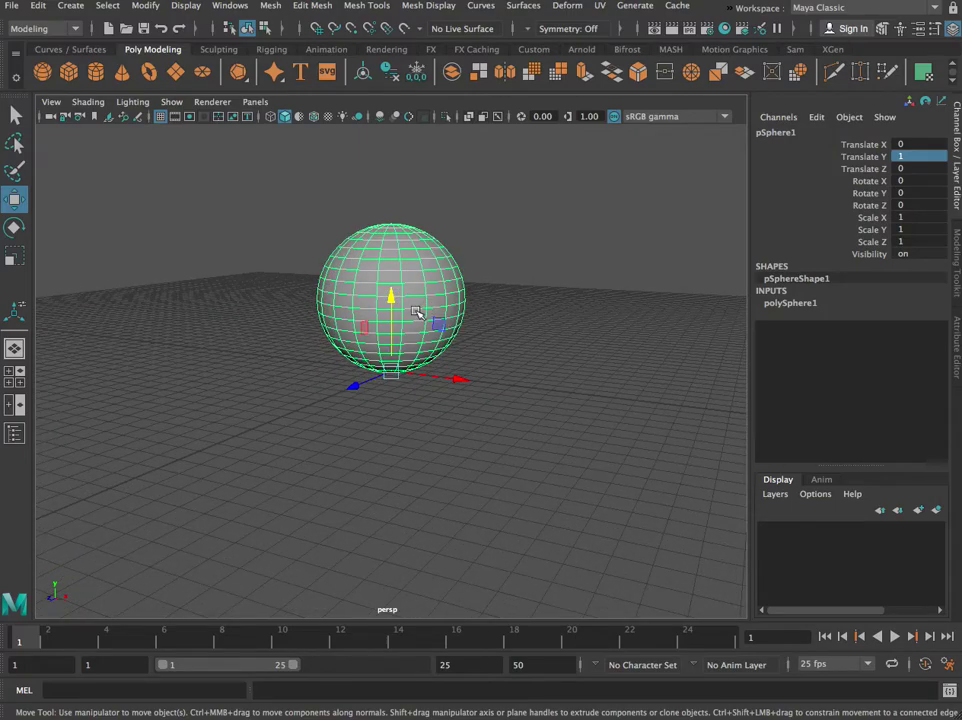
alt+middle_drag(510, 285, 506, 391)
scroll(506, 391, down, 2)
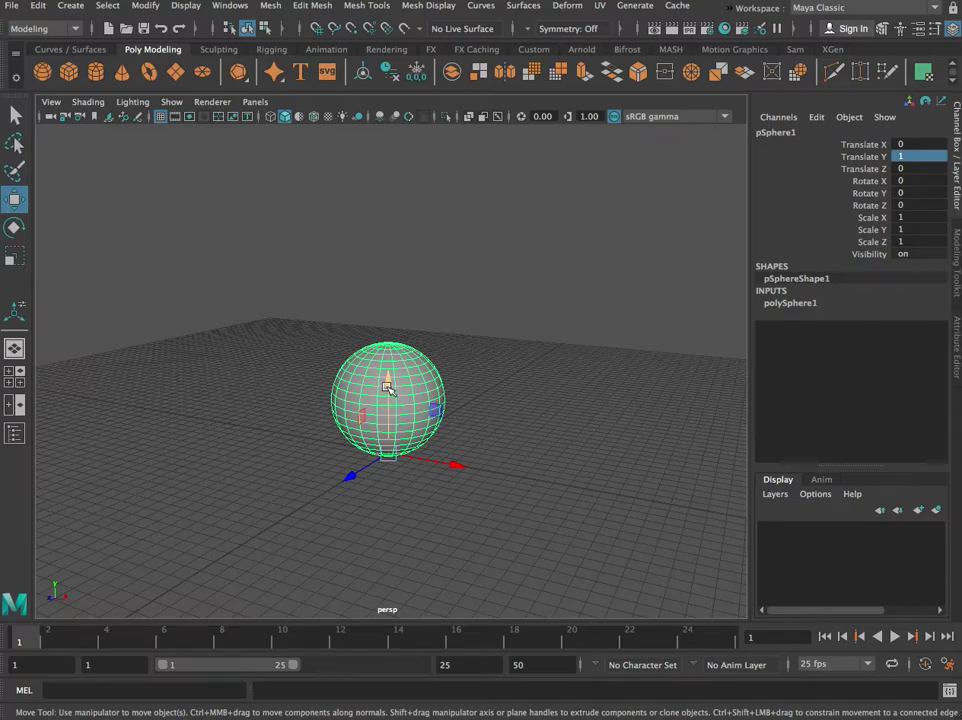
click(924, 156)
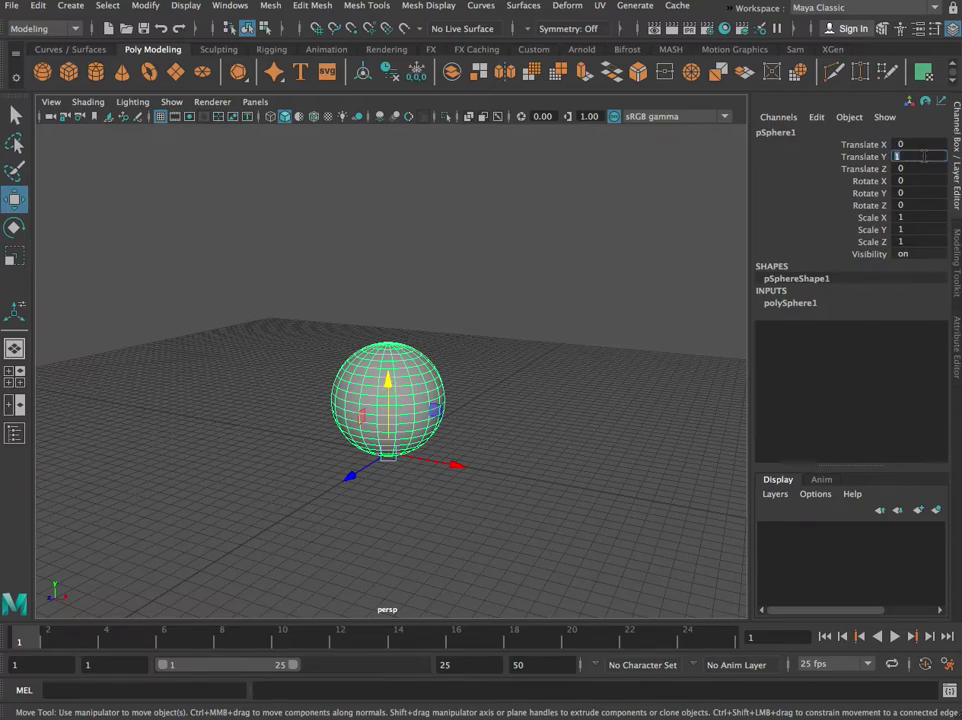
text(8)
key(Return)
alt+drag(408, 397, 408, 350)
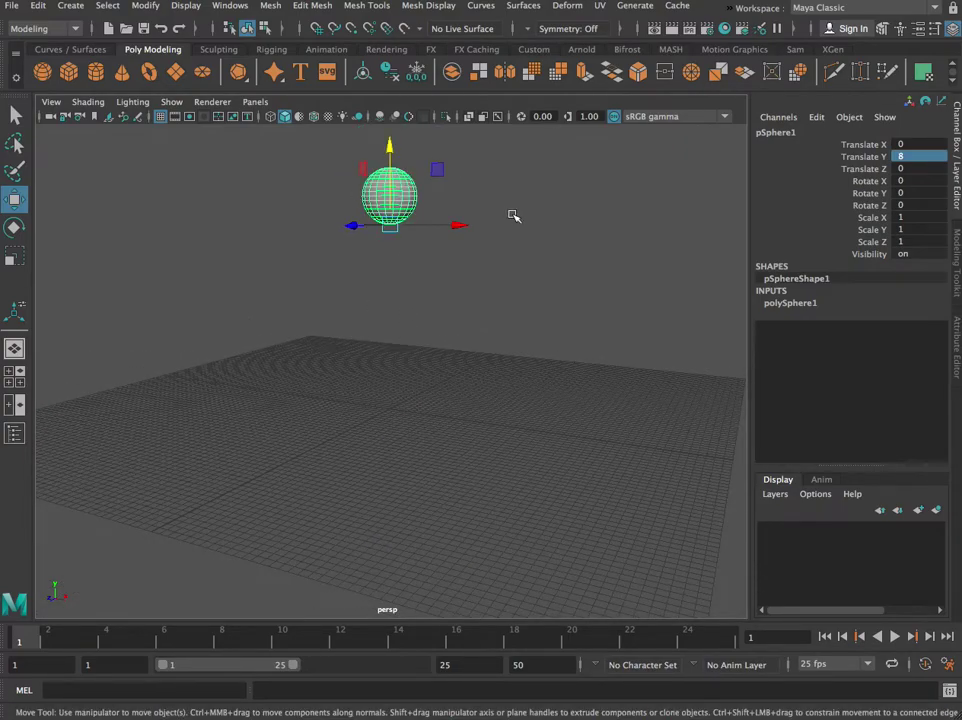
right_click(920, 156)
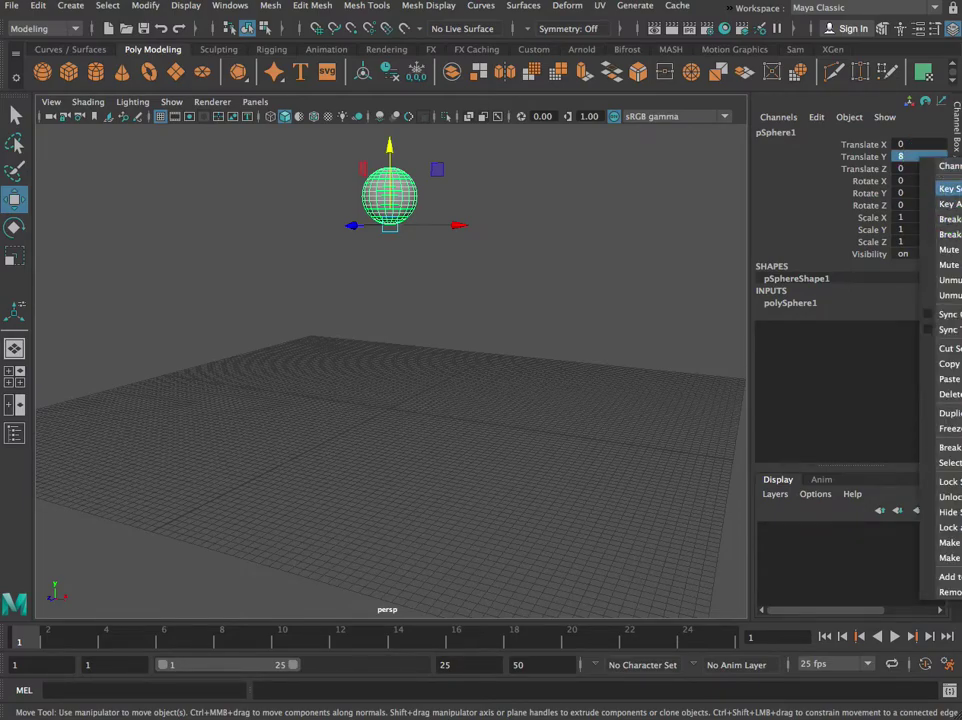
click(946, 189)
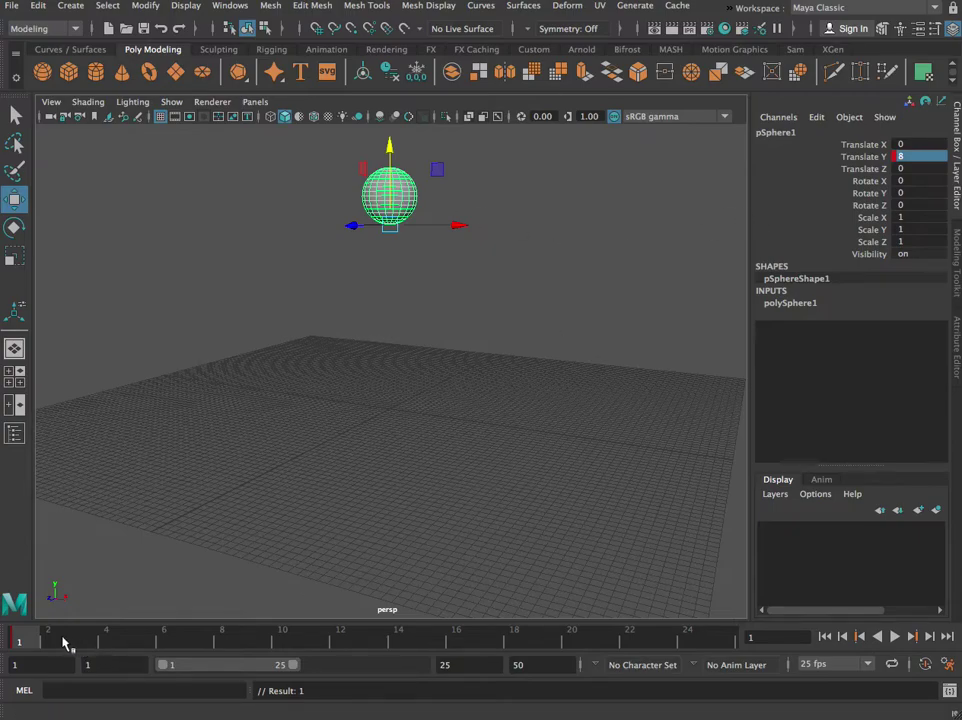
Step: At frame 25, set the sphere's Translate Y to 1 and key that channel
mouse_move(697, 638)
mouse_down()
mouse_move(737, 640)
mouse_move(721, 649)
mouse_up()
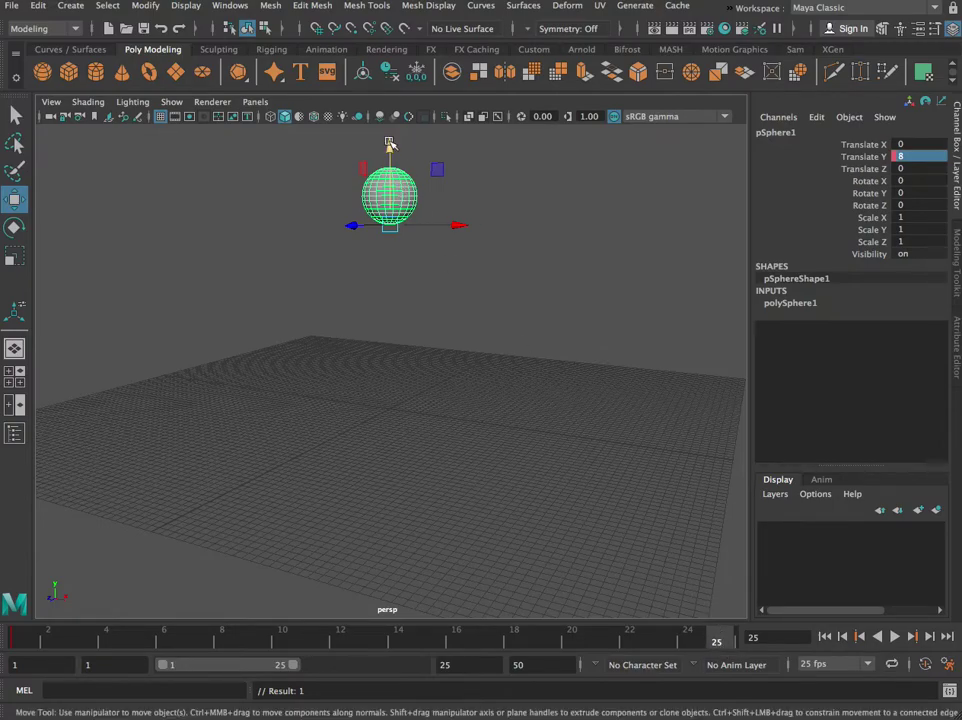
double_click(903, 156)
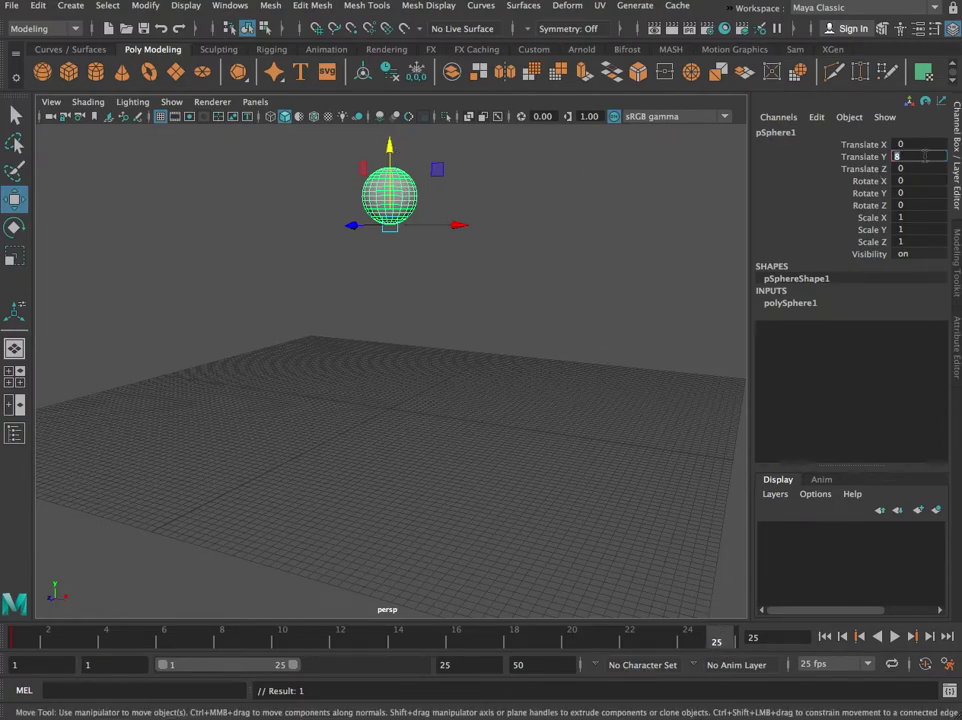
text(1)
key(Return)
right_drag(925, 156, 957, 187)
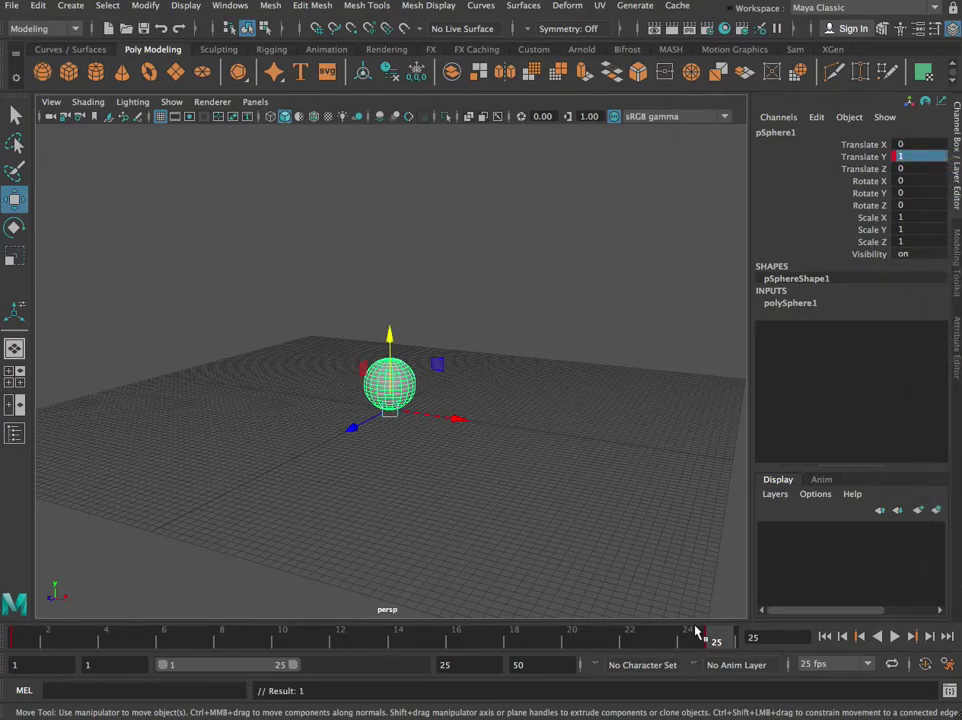
Step: Review the sphere's fall by playing the animation, scrubbing back to frame 1 and playing it again
key(alt+v)
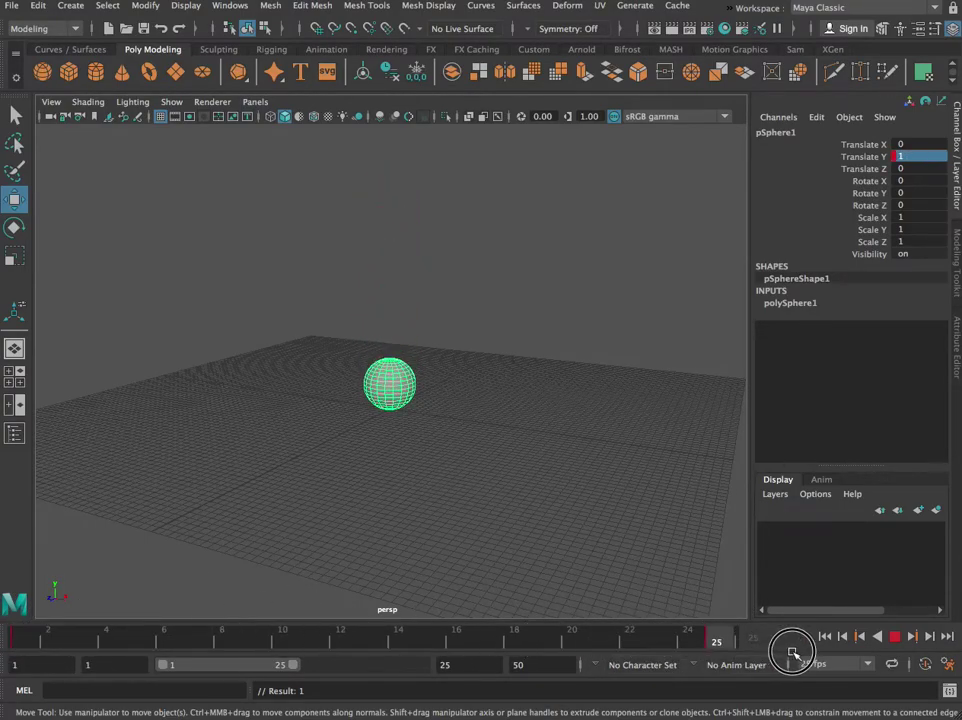
drag(368, 638, 18, 640)
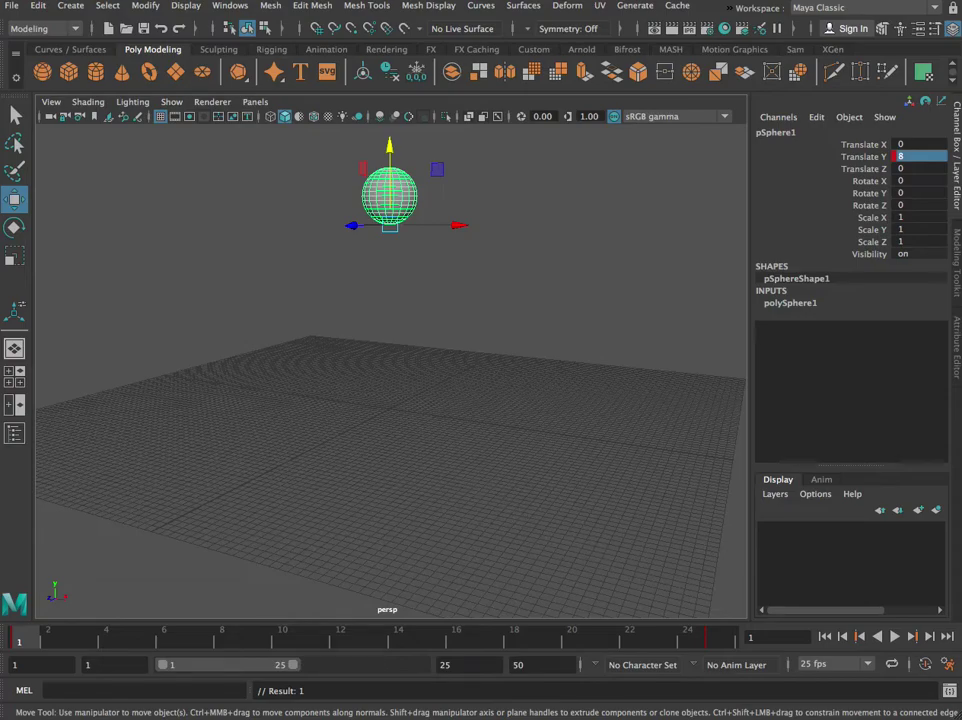
click(895, 637)
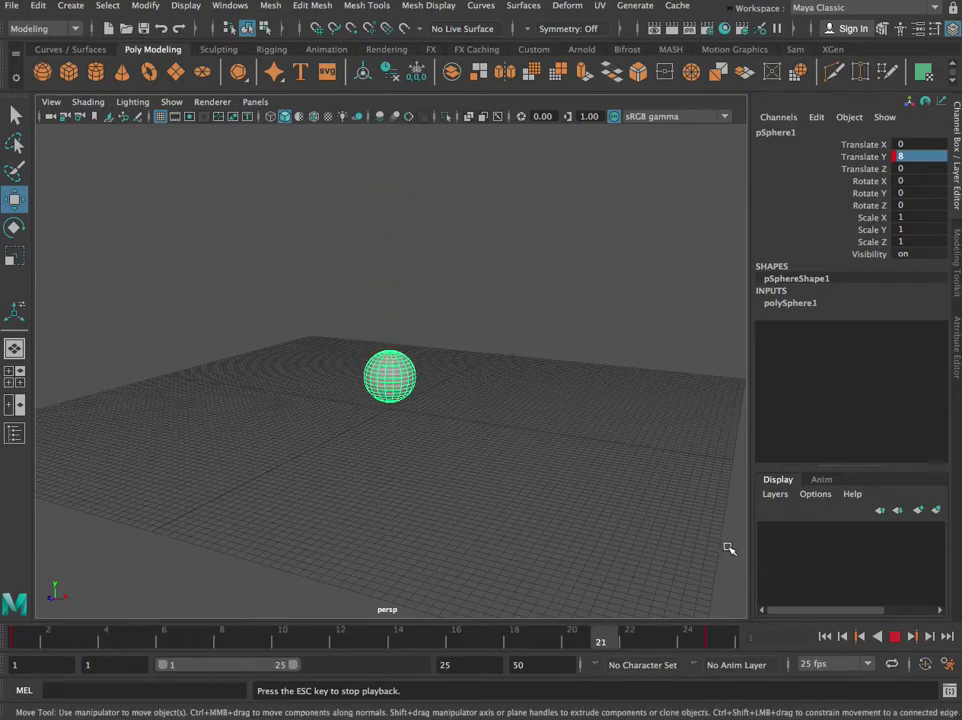
Step: Change the playback looping mode, replay the falling sphere, and return to frame 1
click(892, 665)
click(893, 666)
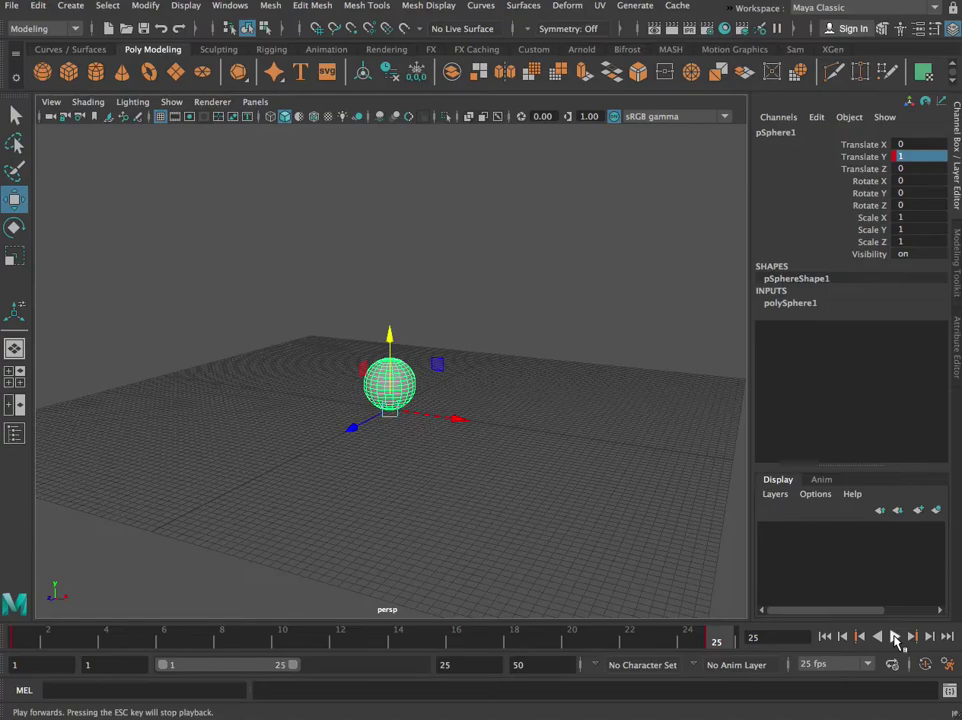
click(895, 637)
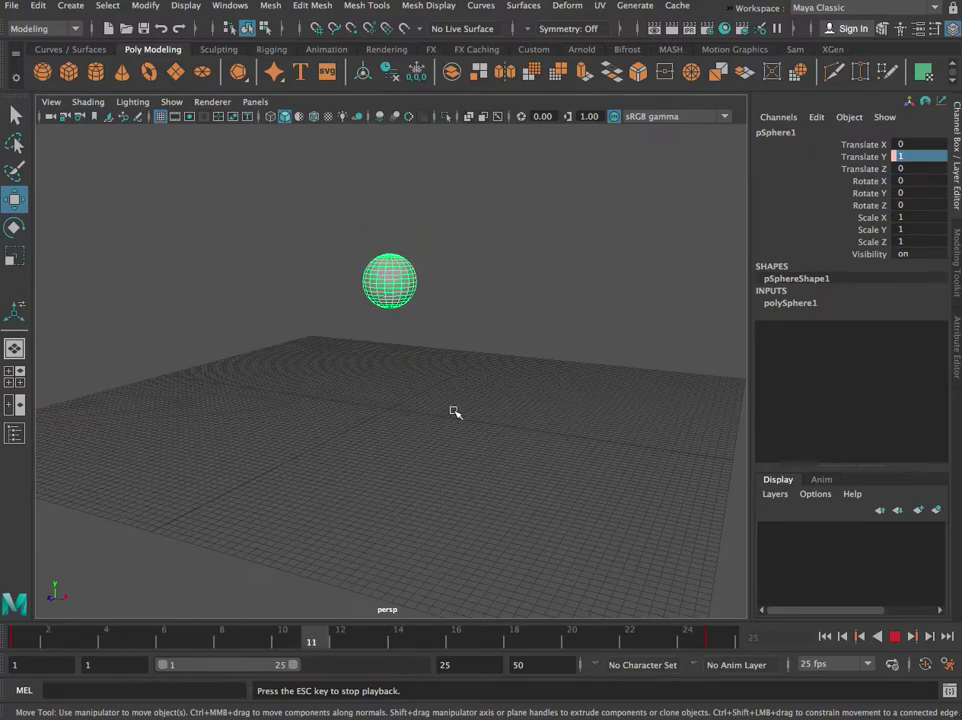
click(895, 636)
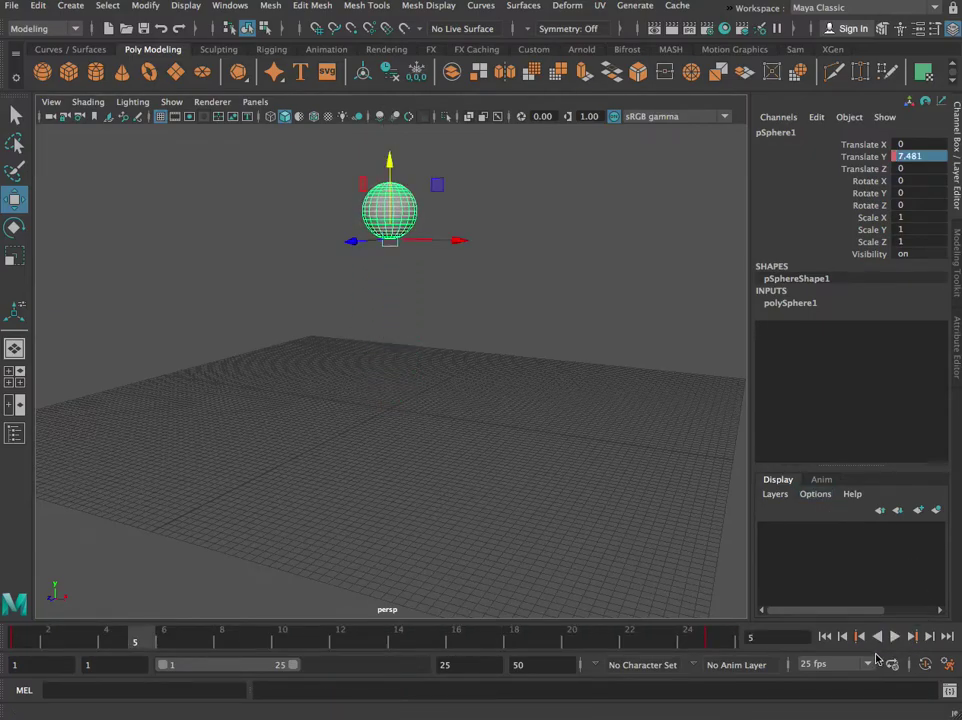
click(825, 636)
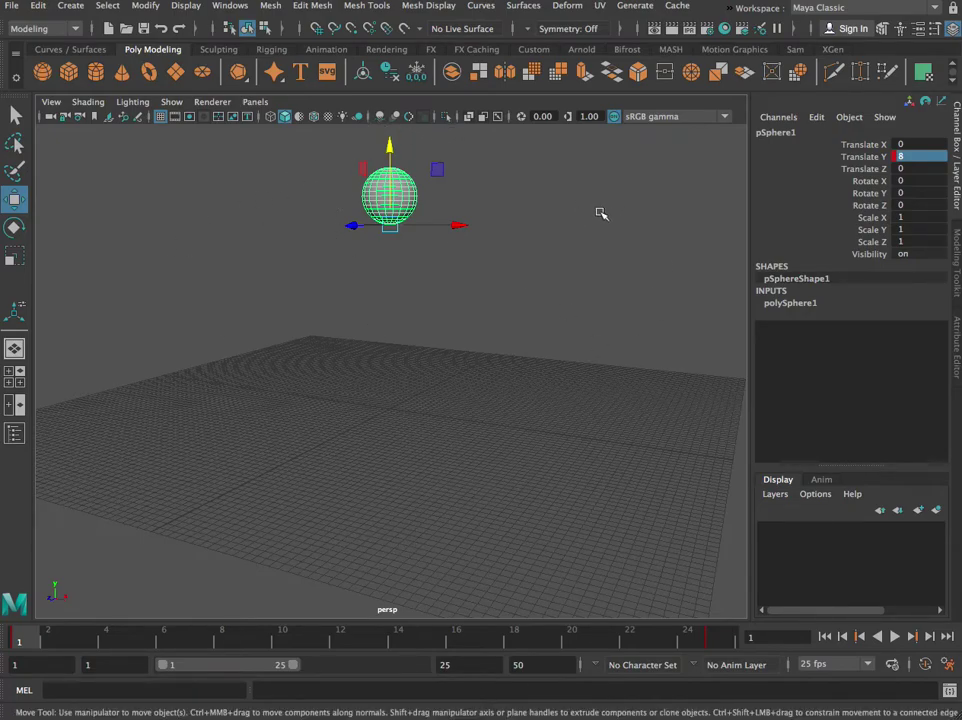
Step: Switch to the Animation workspace and select the sphere's Translate Y curve in the Graph Editor
click(931, 12)
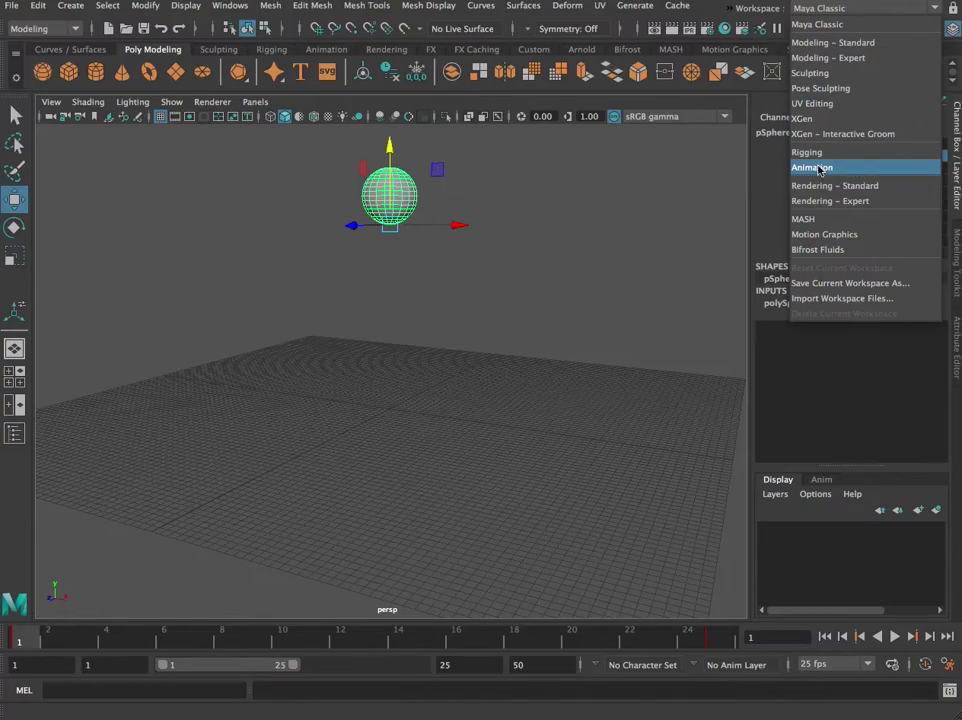
click(861, 166)
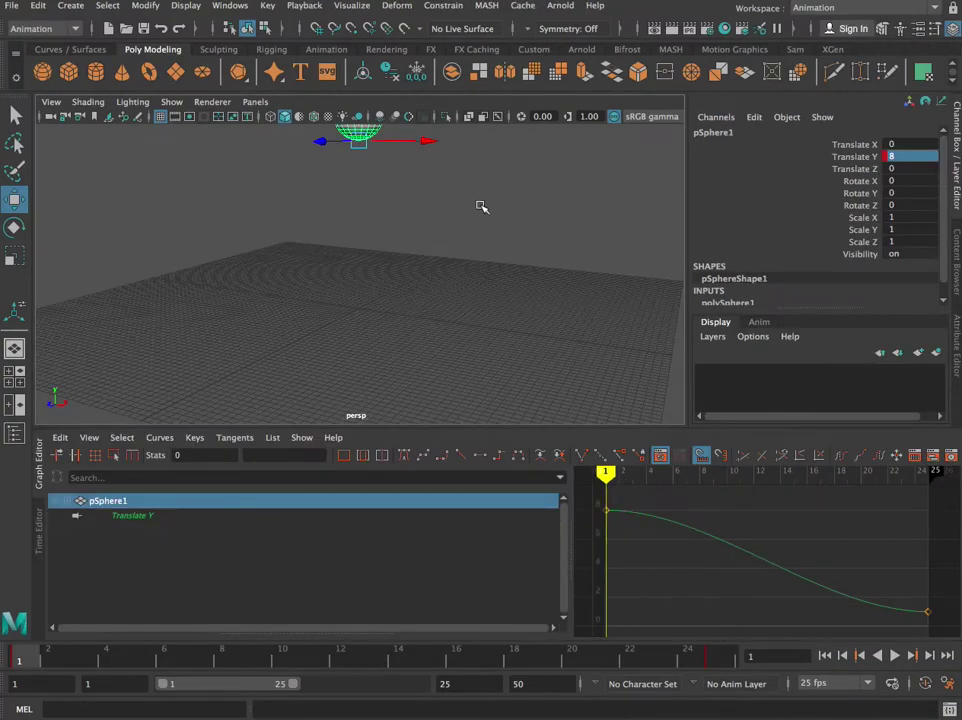
scroll(431, 212, down, 2)
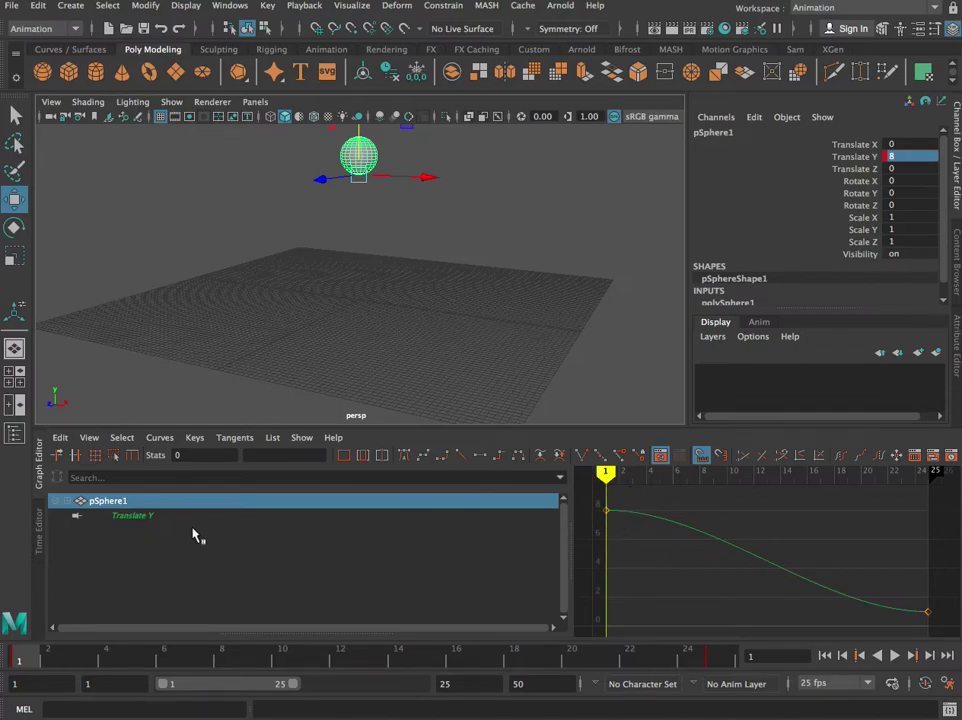
click(141, 519)
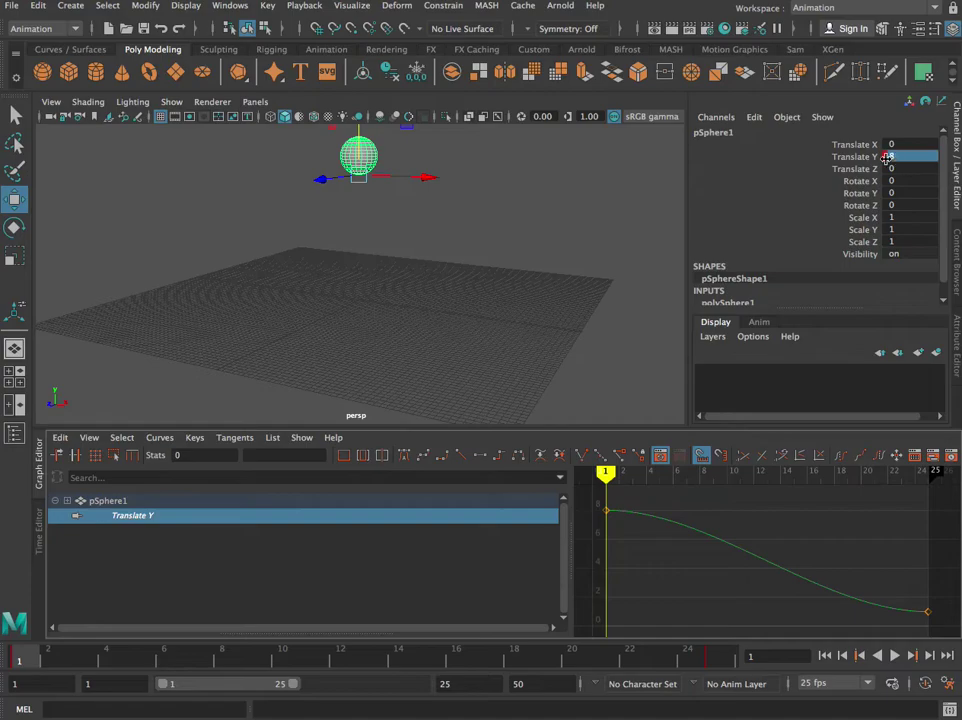
Step: Scrub the time marker along the Translate Y curve and inspect its frame 1 and frame 25 keys
mouse_move(606, 472)
mouse_down()
mouse_move(752, 492)
mouse_move(754, 560)
mouse_up()
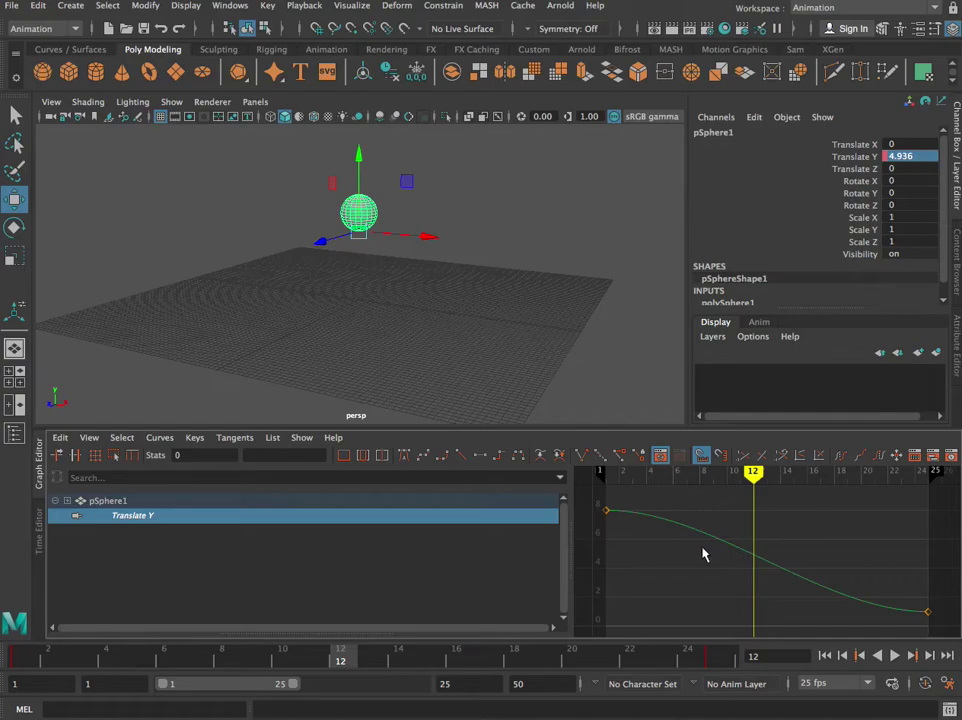
click(606, 511)
click(925, 612)
mouse_move(741, 481)
mouse_down()
mouse_move(739, 471)
mouse_move(801, 509)
mouse_move(611, 516)
mouse_up()
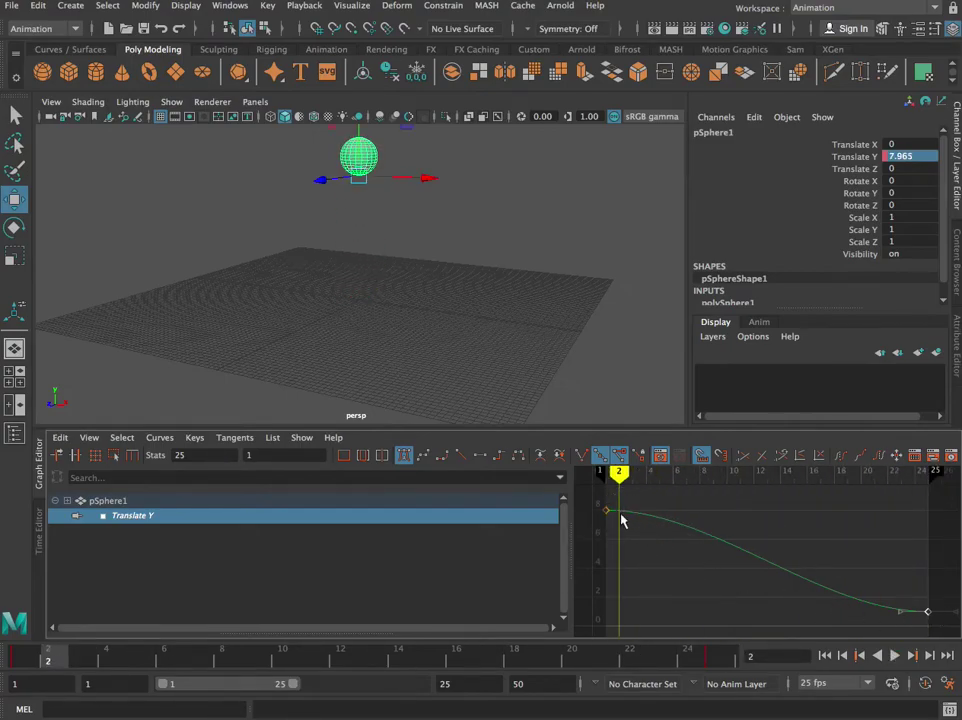
Step: Tilt the tangent of the Translate Y key at frame 25 so the curve gets steadily steeper towards the landing
mouse_move(619, 472)
mouse_down()
mouse_move(807, 517)
mouse_move(926, 522)
mouse_move(820, 519)
mouse_up()
click(928, 612)
mouse_move(901, 613)
mouse_down()
mouse_move(900, 597)
mouse_move(912, 604)
mouse_up()
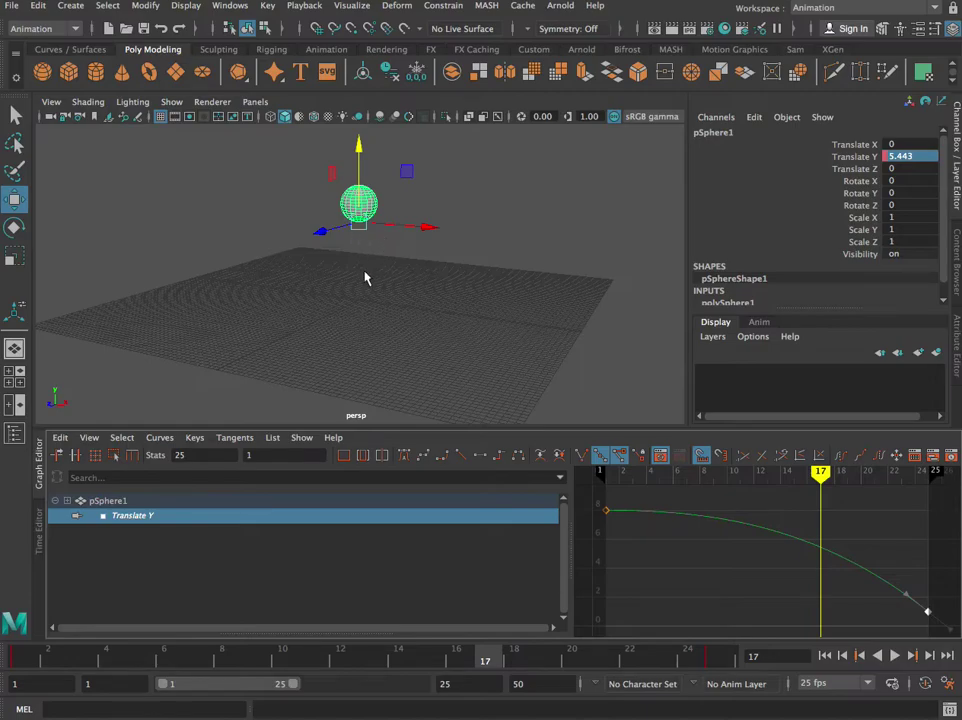
Step: Return to frame 1 and play the sphere's accelerating fall, then stop the playback
drag(820, 470, 606, 474)
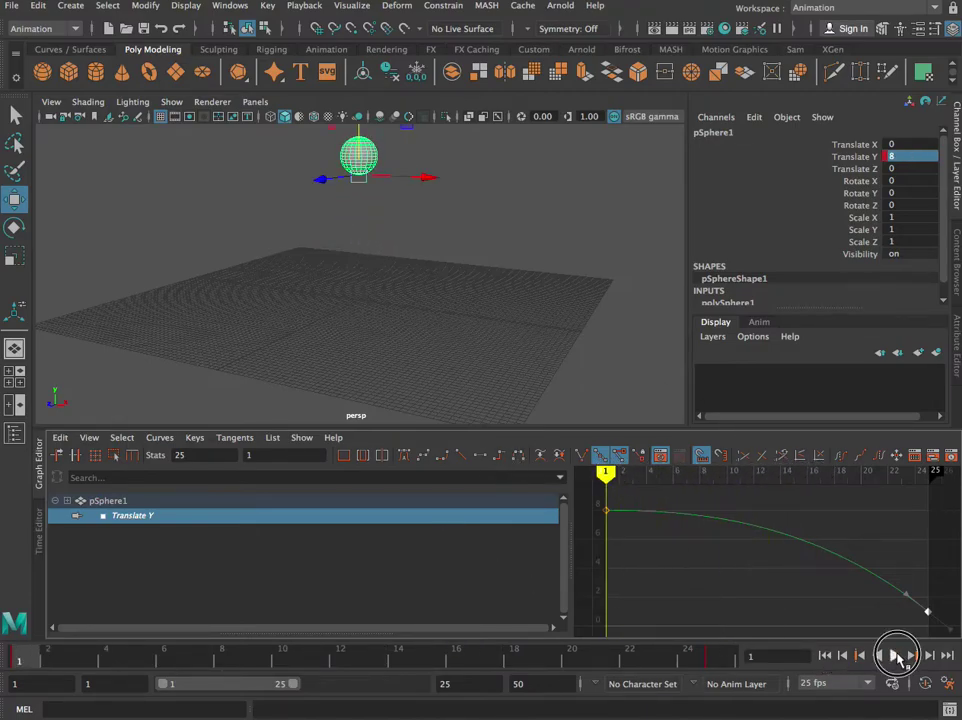
click(895, 655)
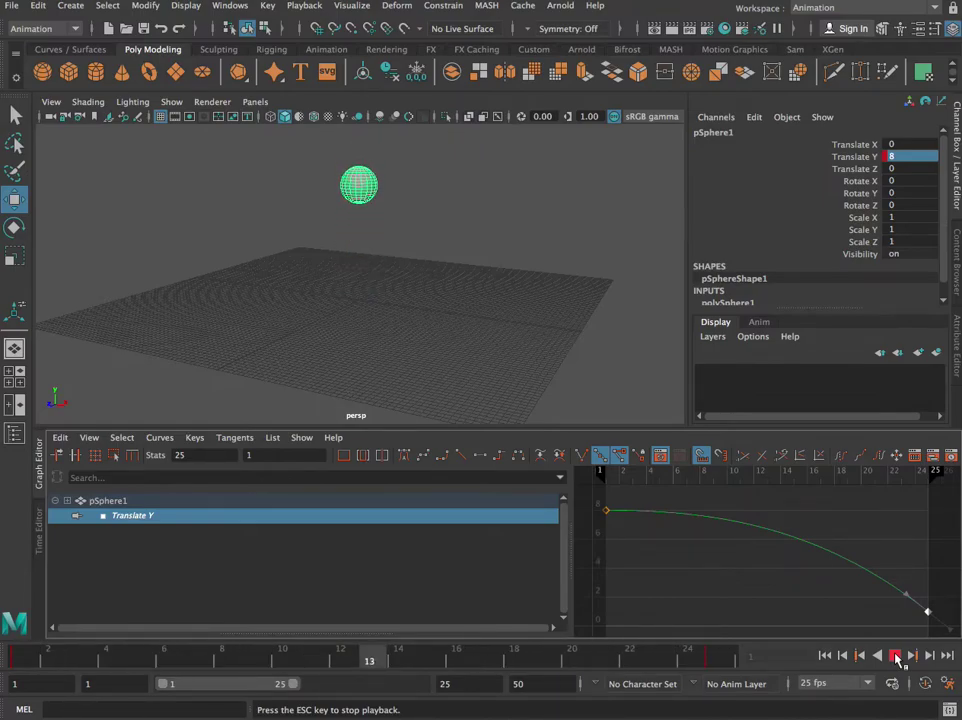
click(895, 657)
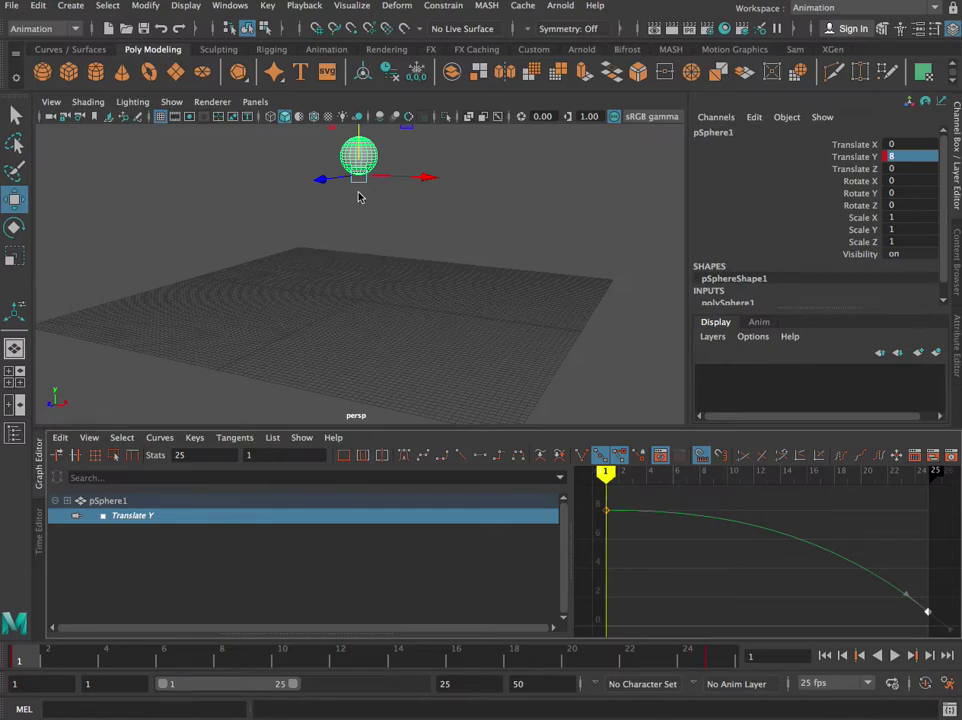
Step: Activate the Scale tool on the sphere and try widening it with a Scale X of 1.5
double_click(909, 217)
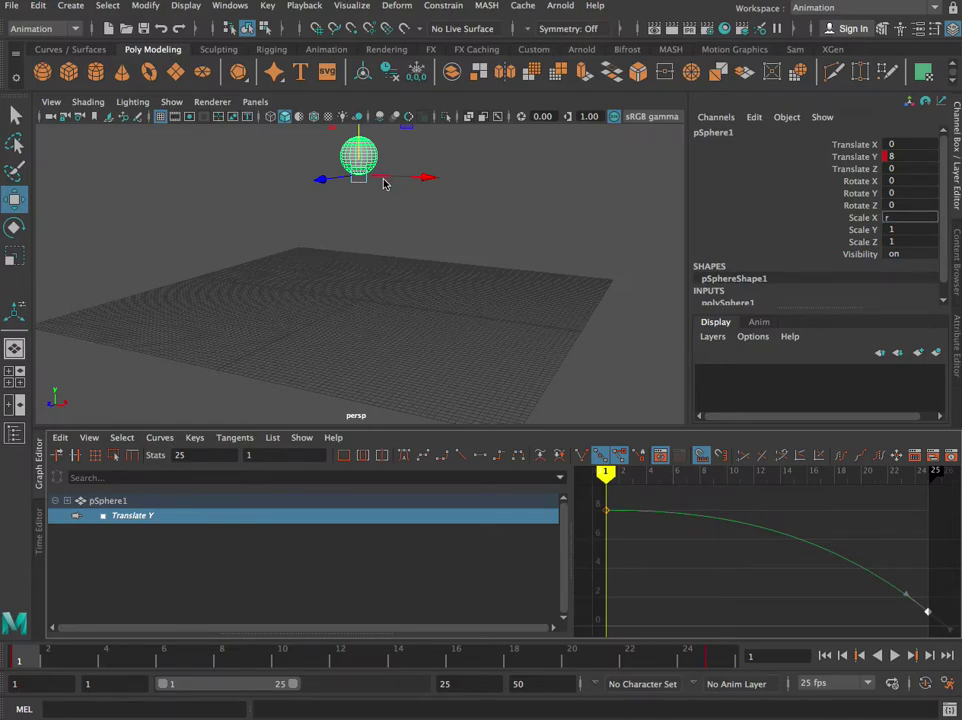
click(513, 212)
click(356, 160)
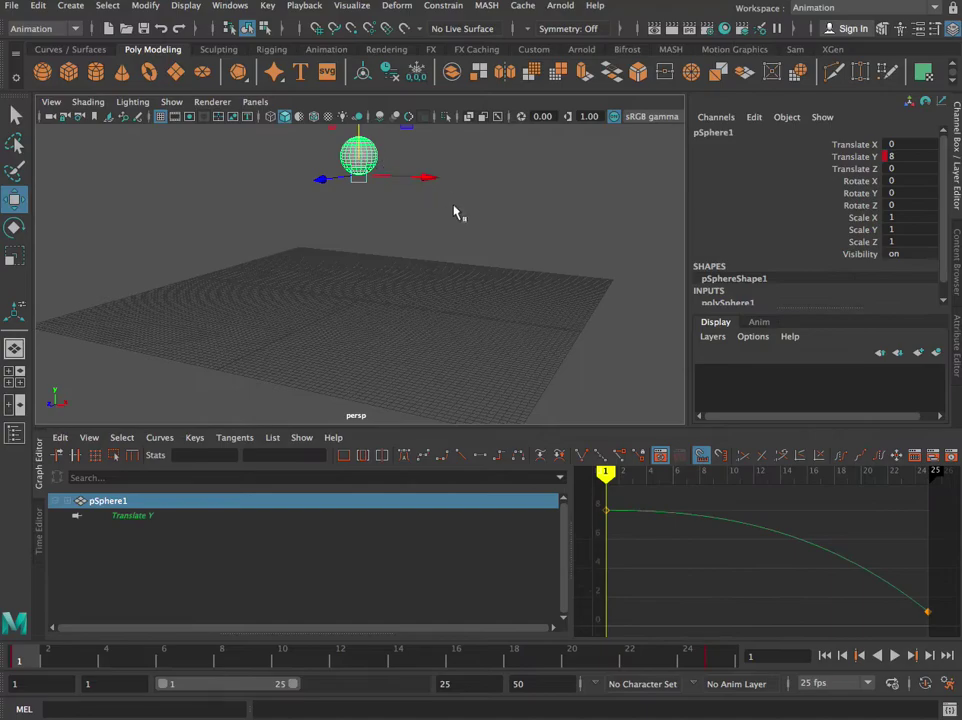
key(r)
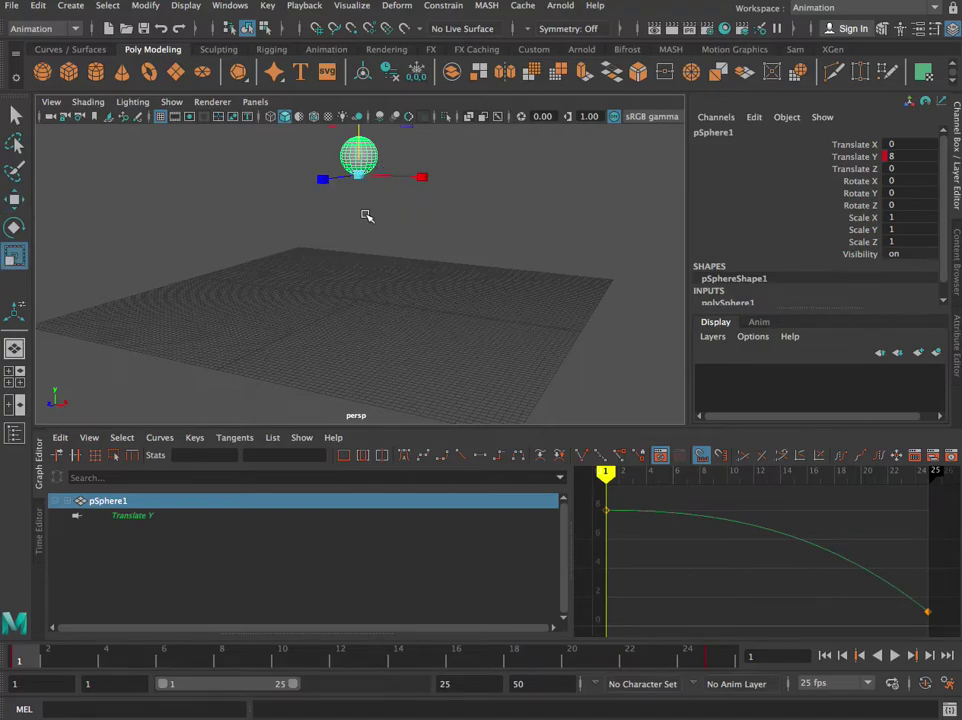
click(912, 216)
key(Return)
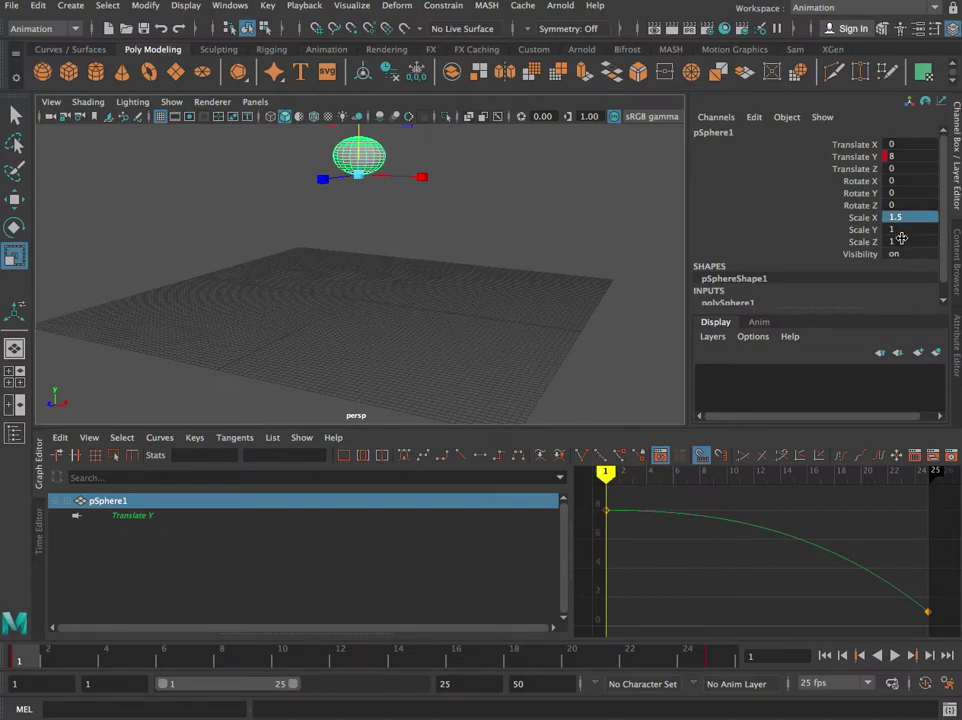
Step: Try squashing the sphere with a Scale Z of 1.5 and a Scale Y of 0.5, and undo all the scale changes
click(901, 241)
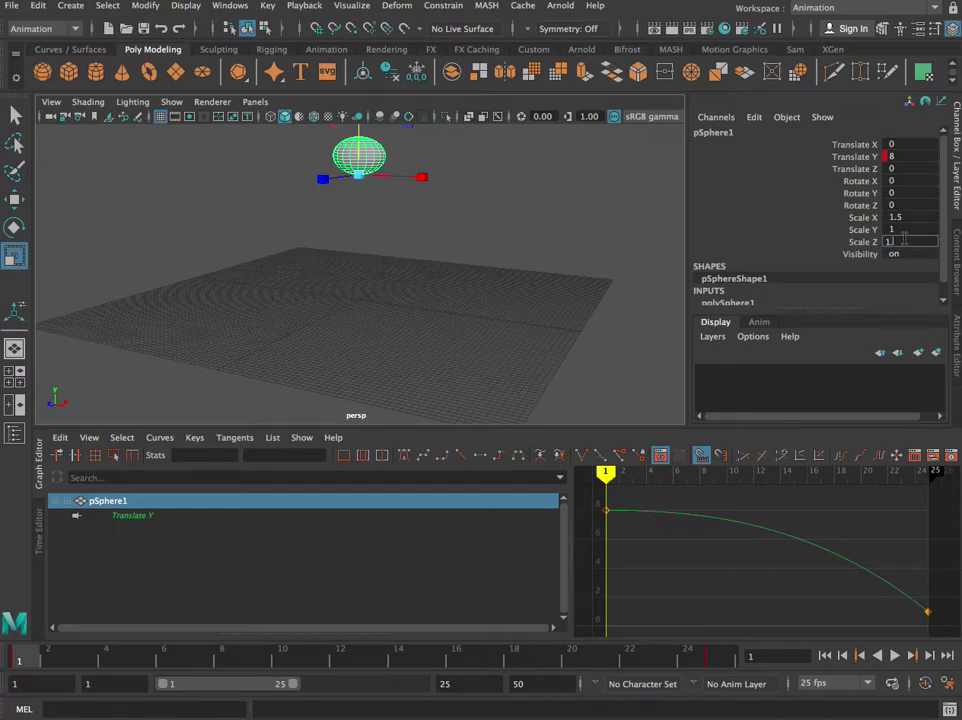
text(1.5)
key(Return)
click(900, 229)
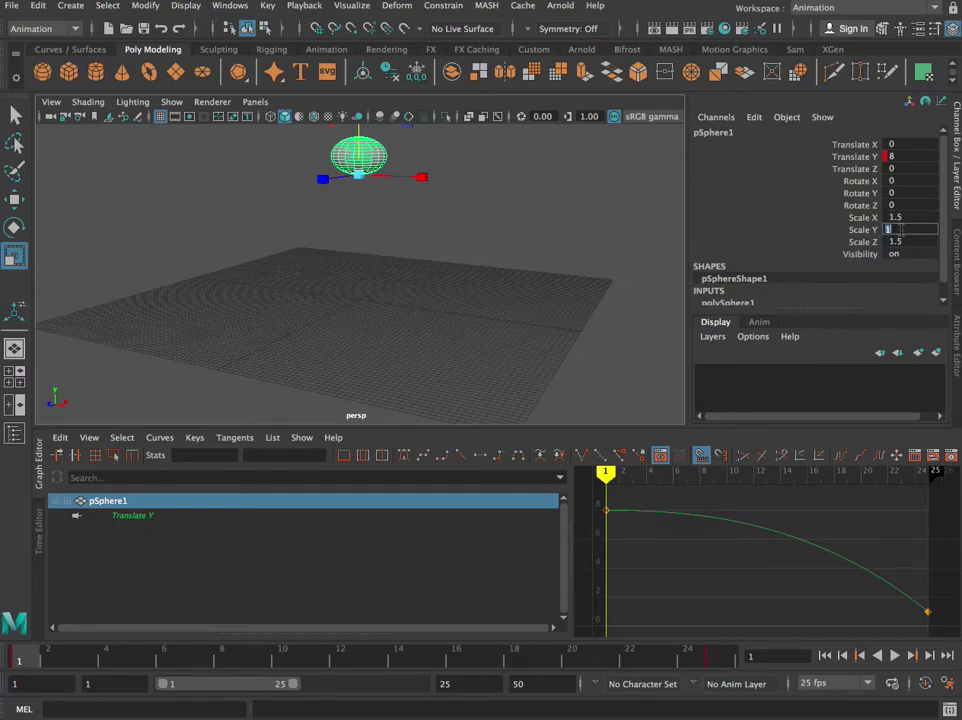
text(0.4)
key(Return)
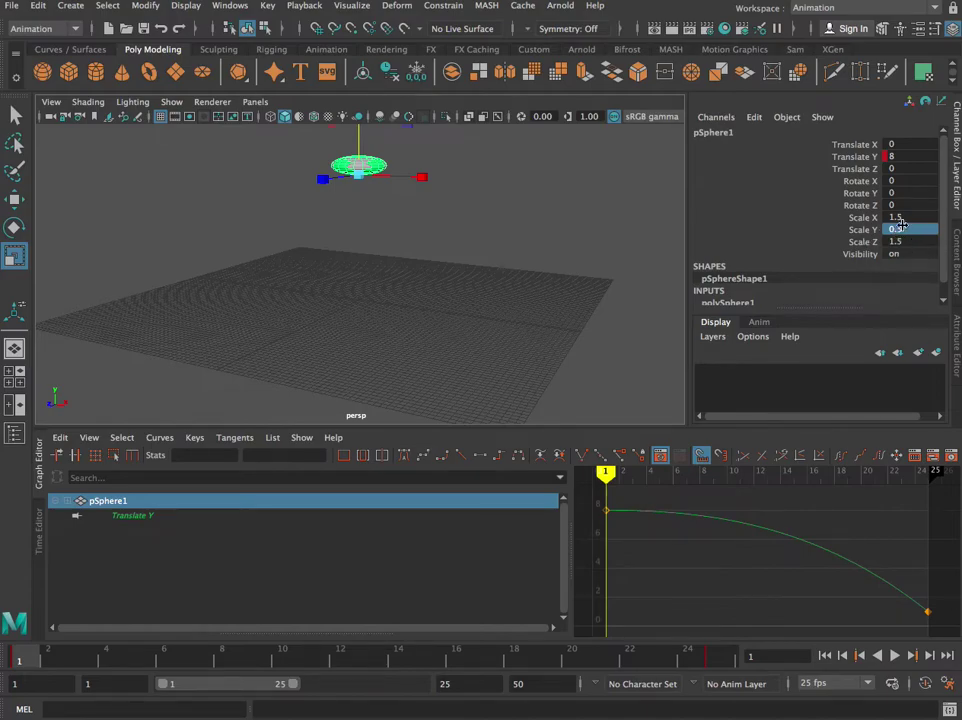
alt+drag(440, 217, 395, 233)
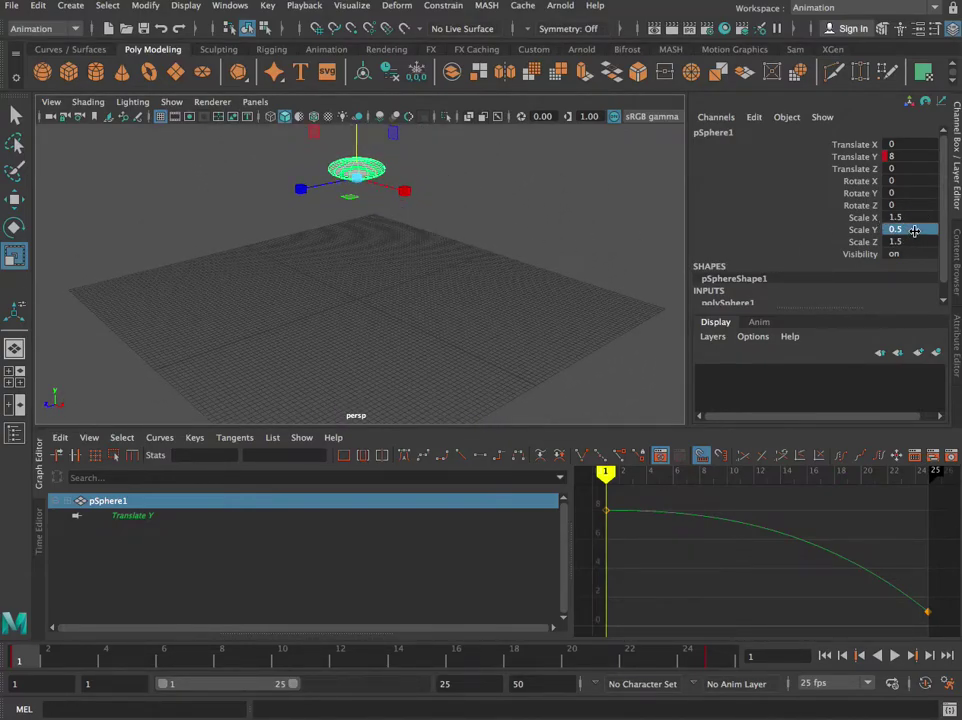
key(ctrl+z)
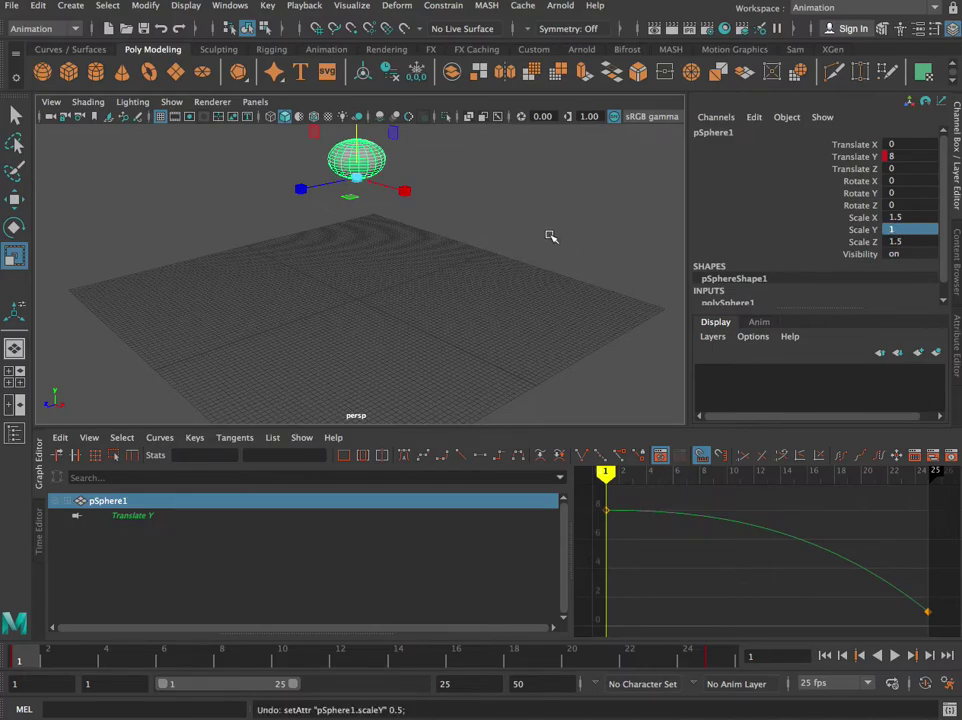
key(ctrl+z)
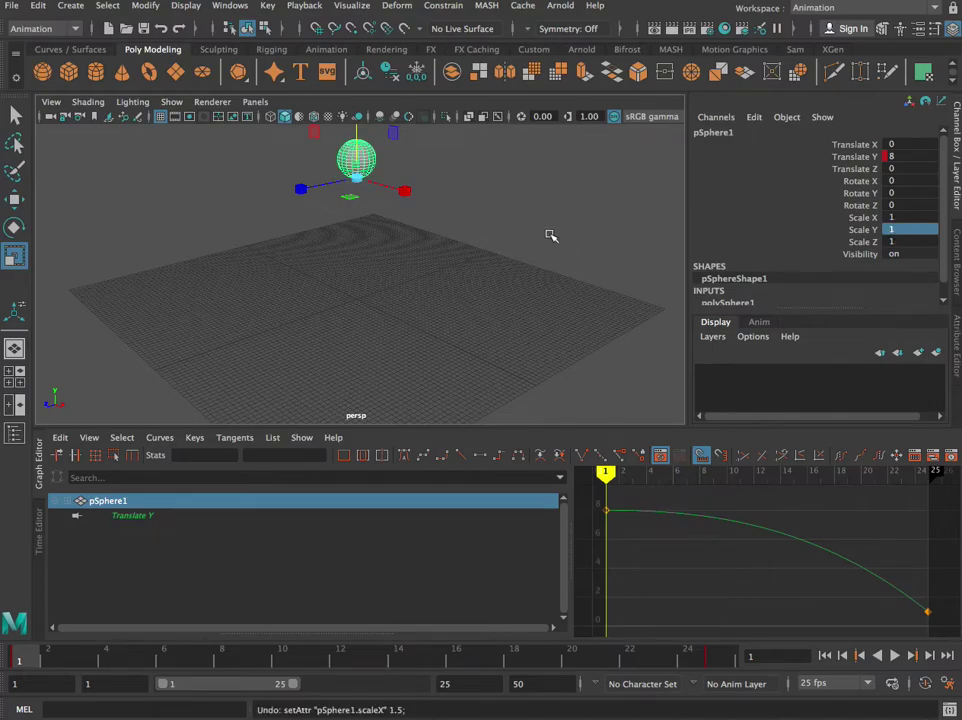
Step: Stretch the sphere vertically by setting Scale X and Scale Z to 0.5 and Scale Y to 1.5
double_click(911, 231)
double_click(911, 218)
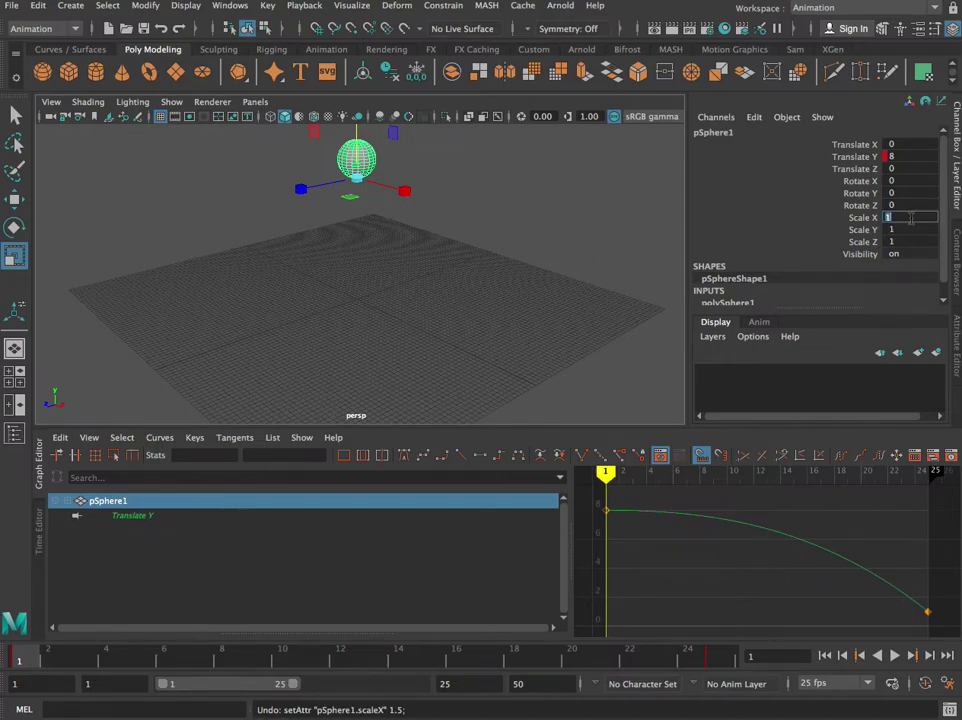
text(0.5)
key(Return)
double_click(907, 241)
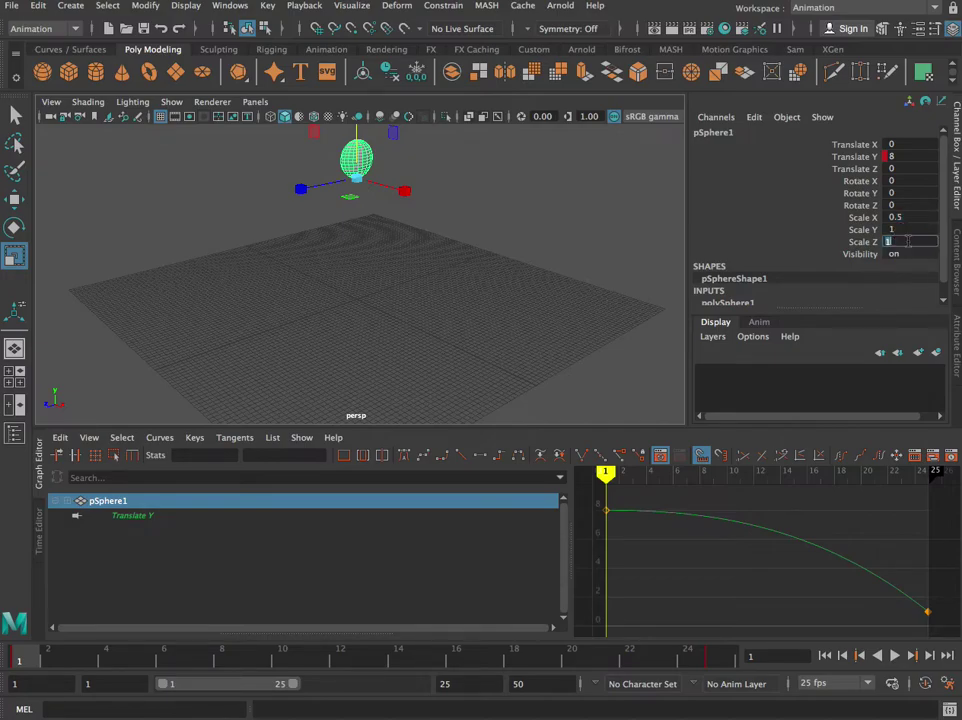
key(Return)
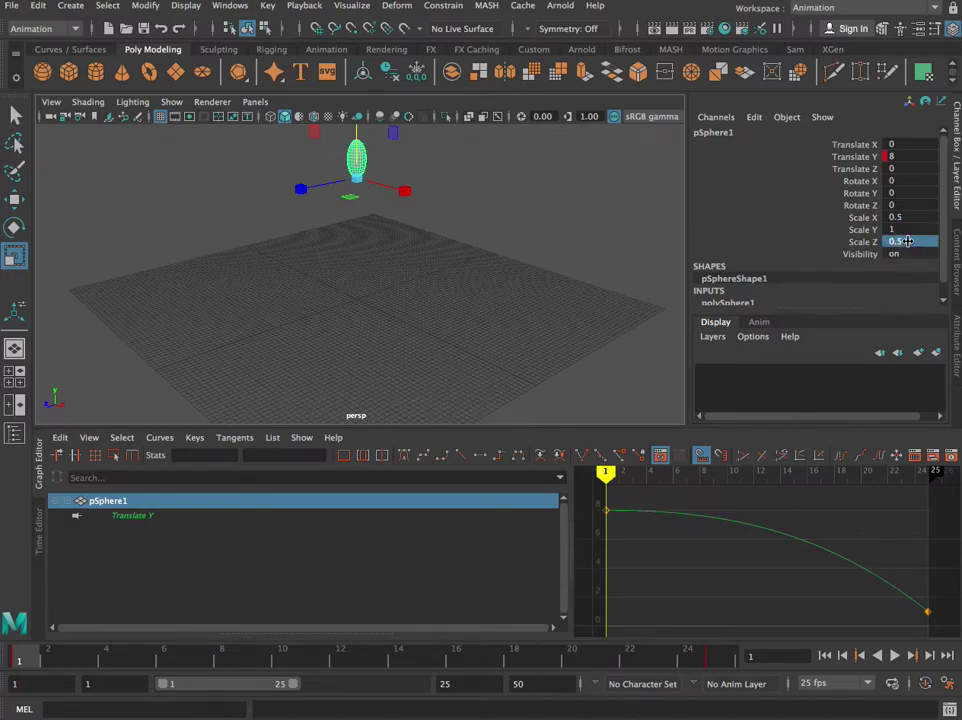
double_click(902, 230)
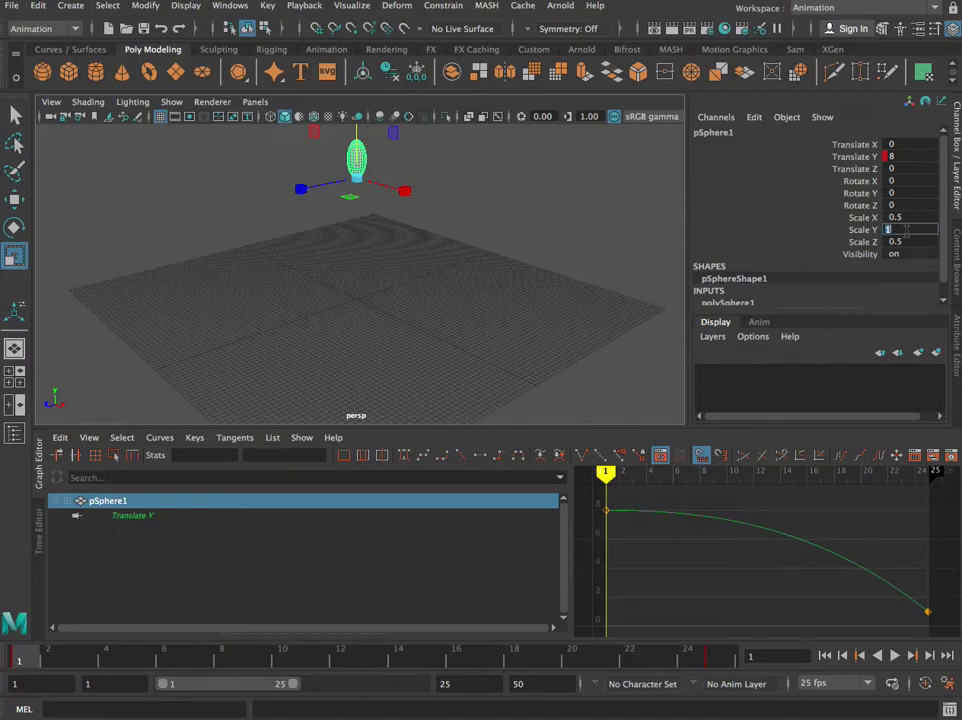
text(1.5)
key(Return)
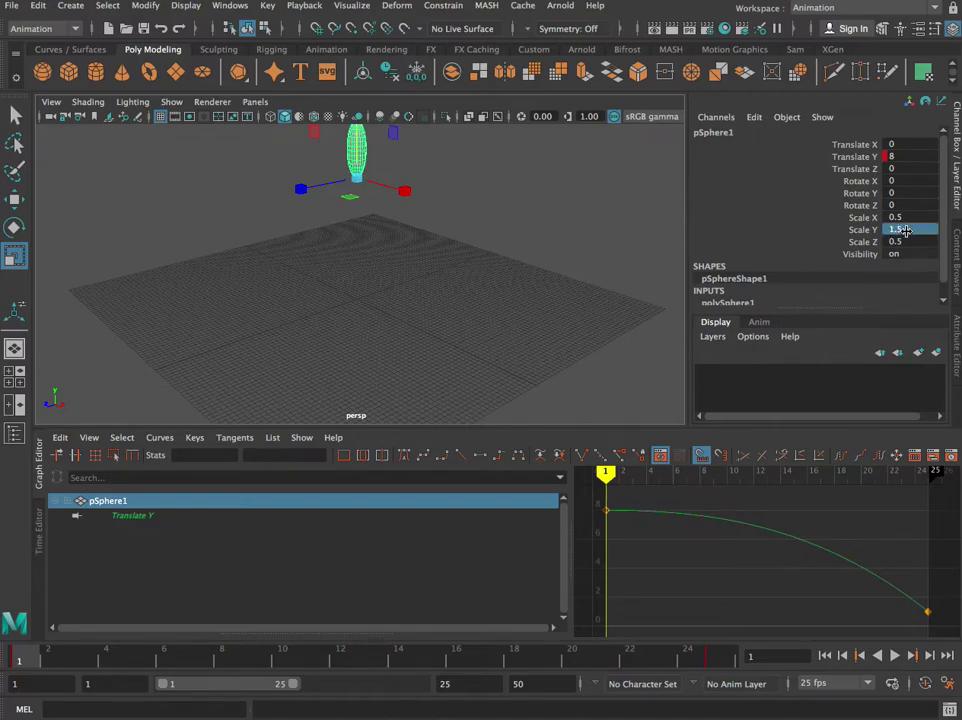
mouse_move(427, 251)
alt+mouse_down()
mouse_move(397, 281)
mouse_move(410, 249)
alt+mouse_up()
scroll(410, 249, down, 3)
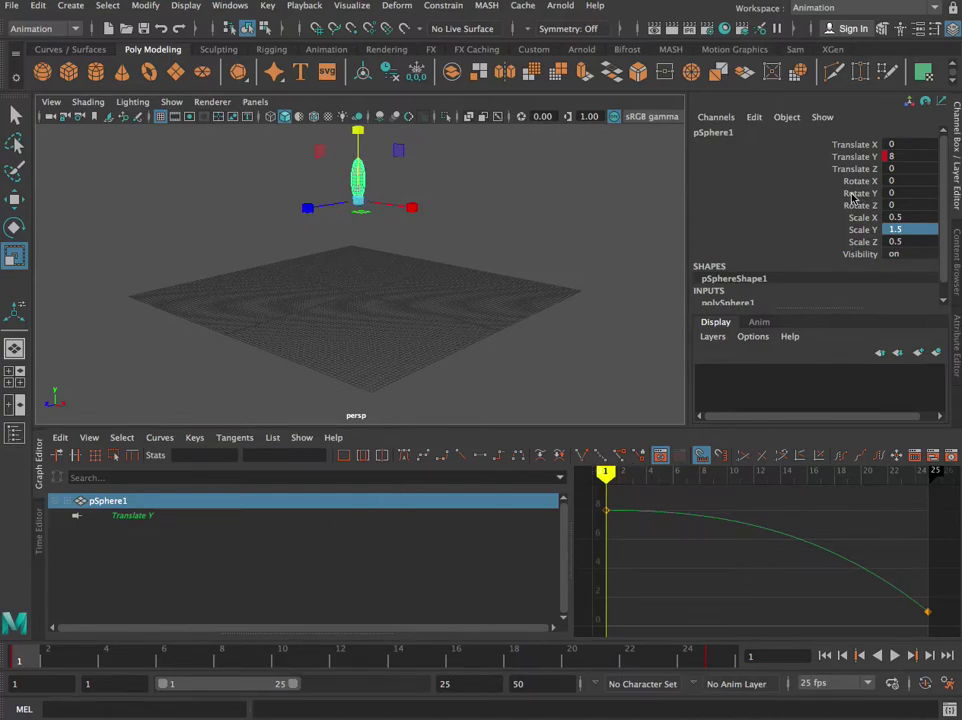
Step: Key the stretched sphere's Scale X, Y and Z channels at frame 1
double_click(913, 217)
shift+click(918, 242)
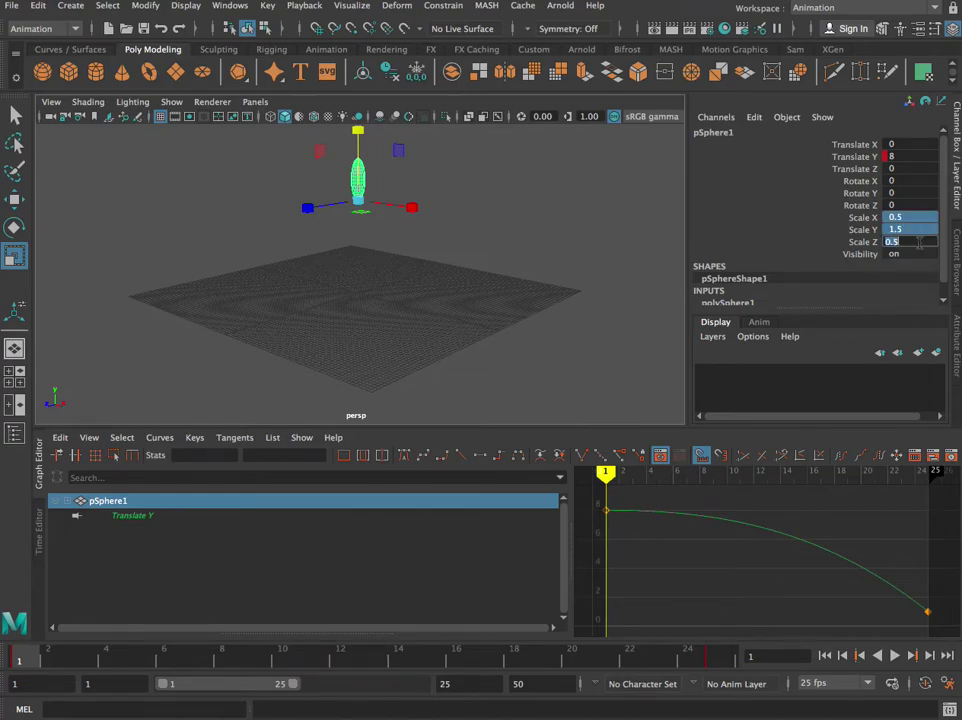
right_click(913, 218)
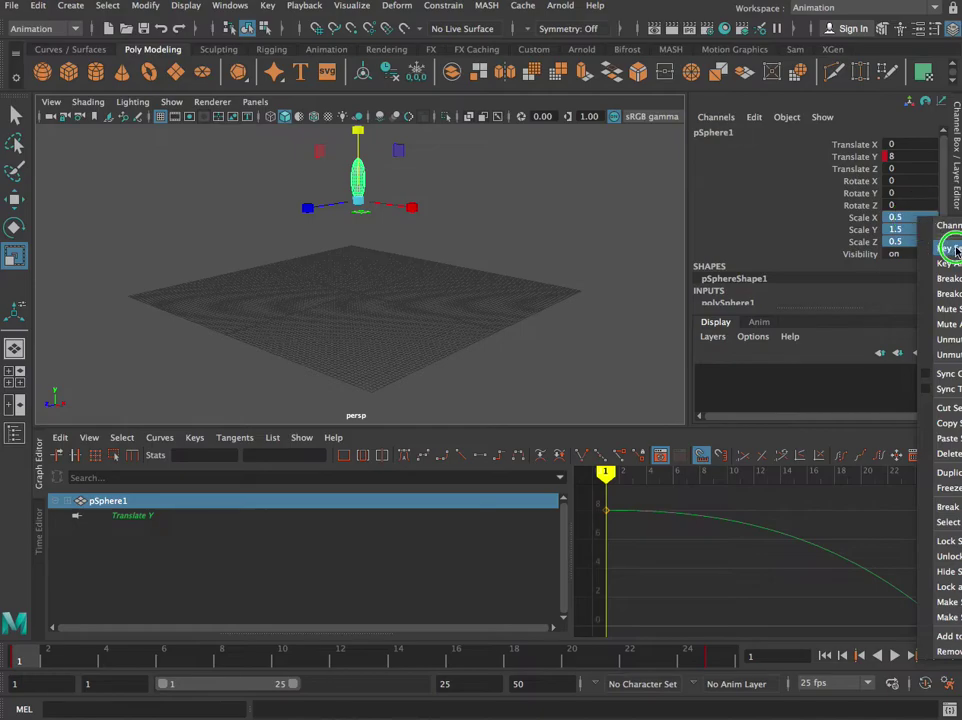
click(730, 205)
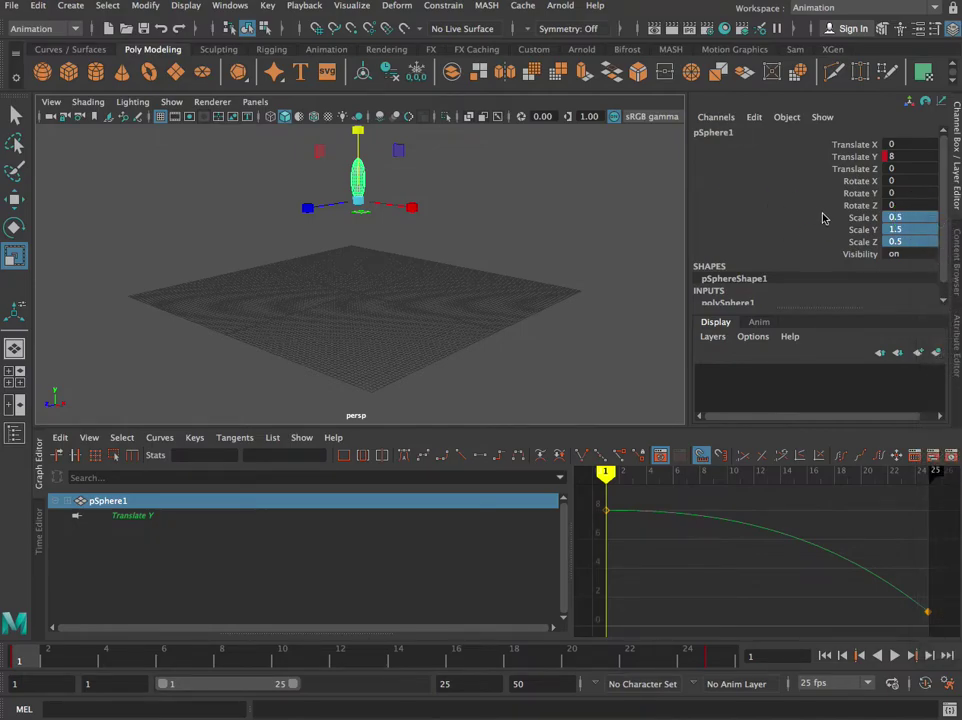
click(267, 5)
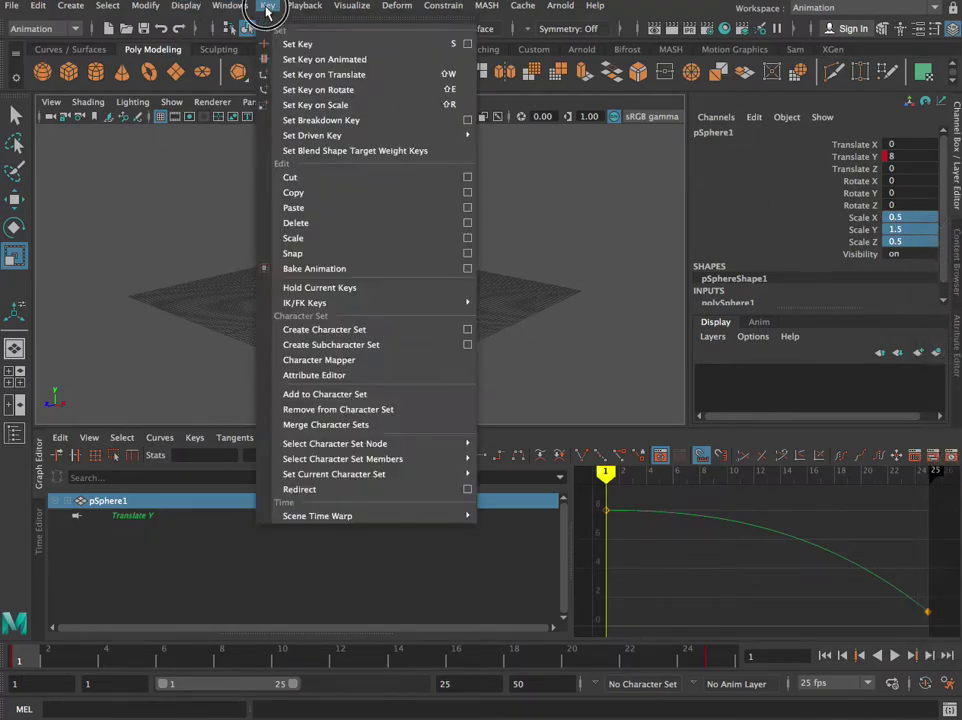
click(446, 104)
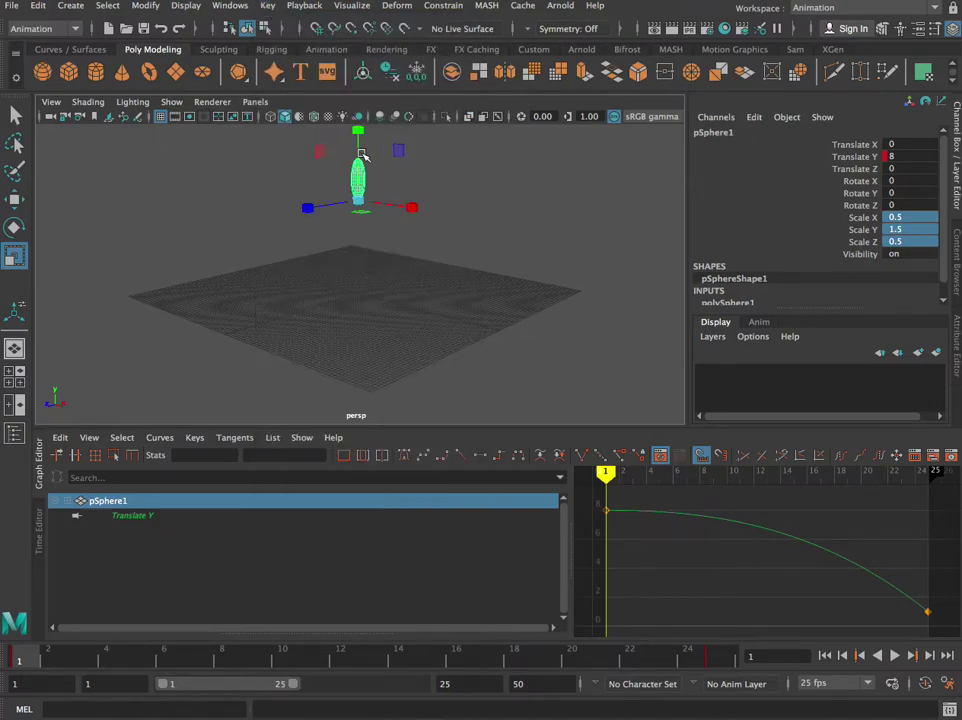
key(shift+r)
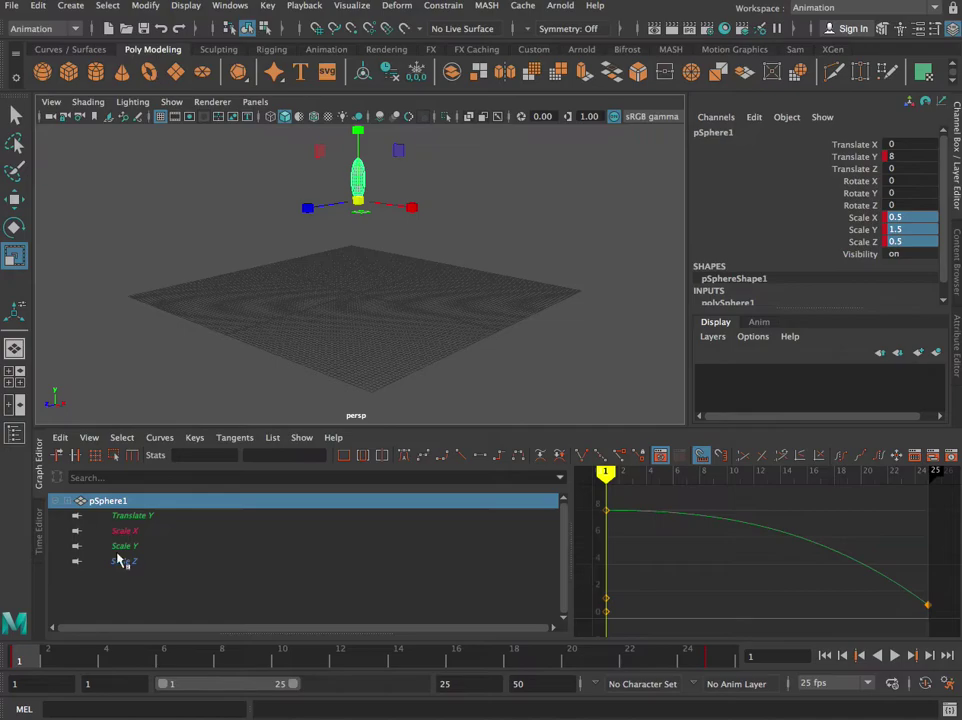
Step: Switch back to the Move tool and play the animation of the stretched sphere from frame 1
key(w)
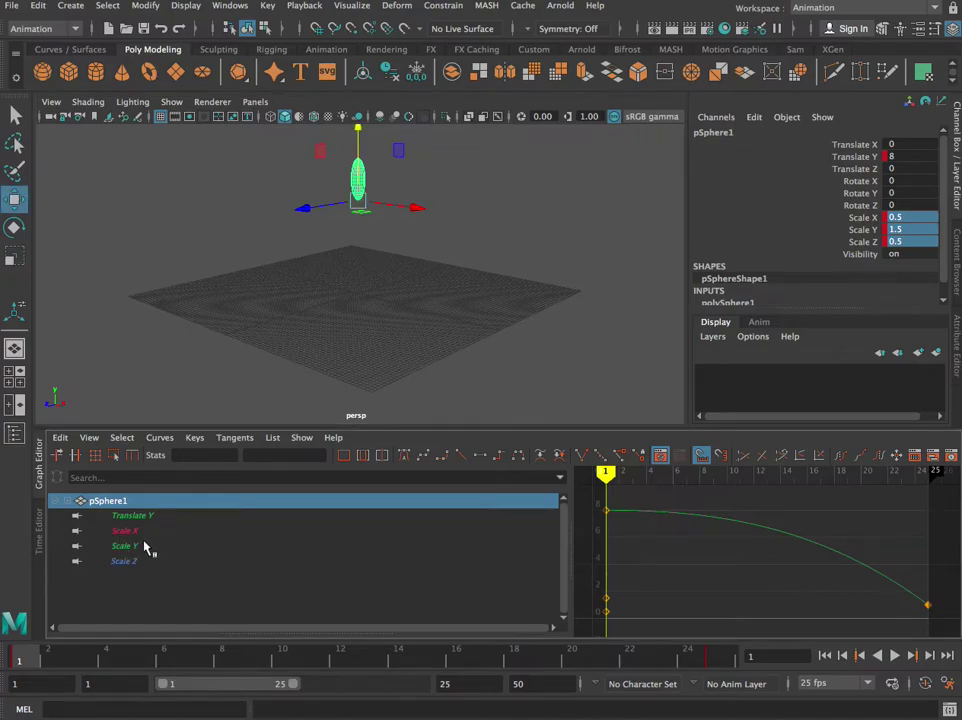
mouse_move(605, 472)
mouse_down()
mouse_move(762, 490)
mouse_move(663, 500)
mouse_move(608, 483)
mouse_up()
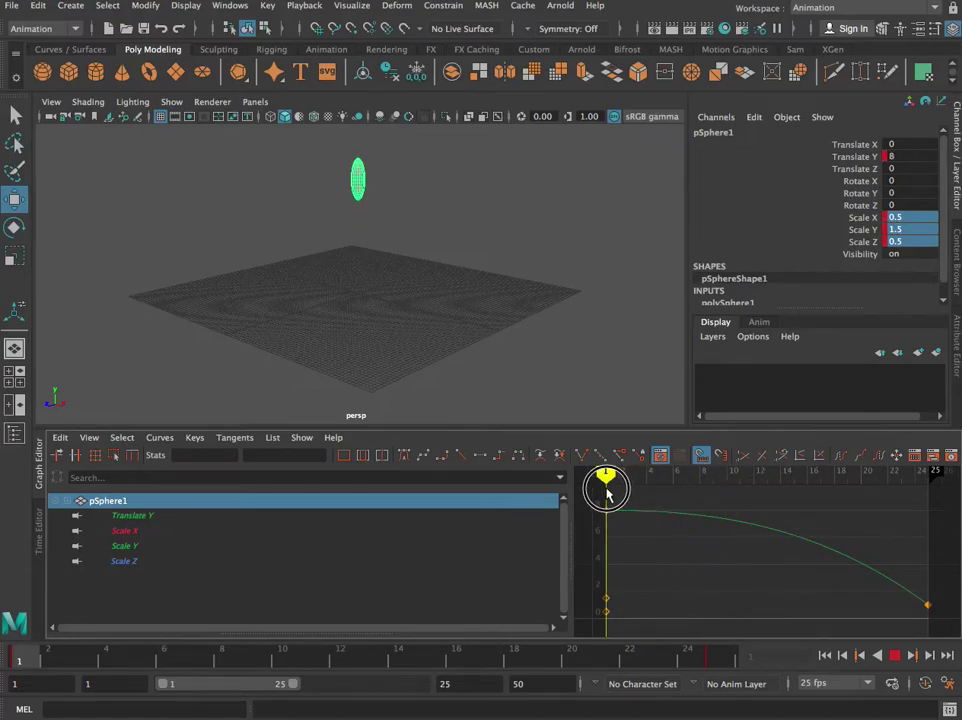
click(895, 656)
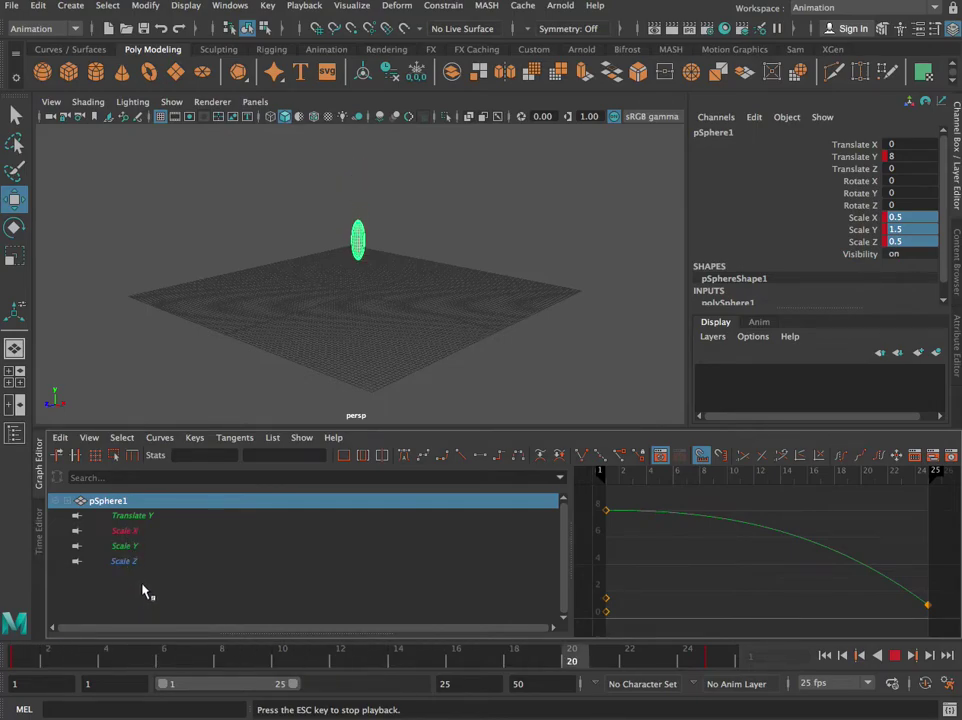
Step: Stop playback and, at frame 25, squash the sphere with Scale X 1.5, Scale Y 0.5 and Scale Z 1.5
click(895, 655)
click(947, 656)
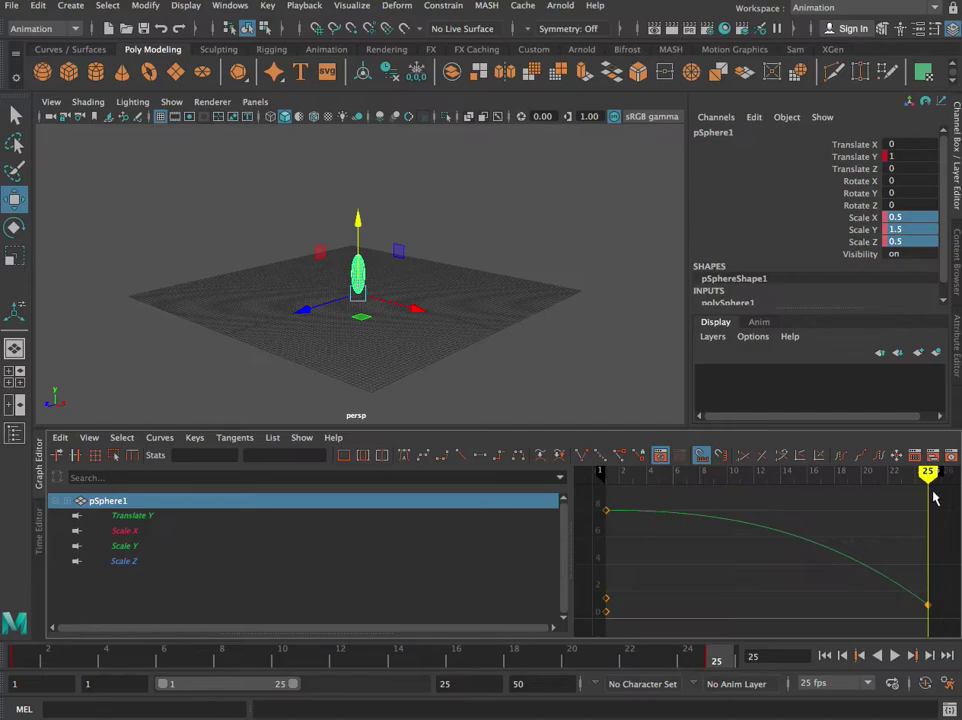
double_click(913, 218)
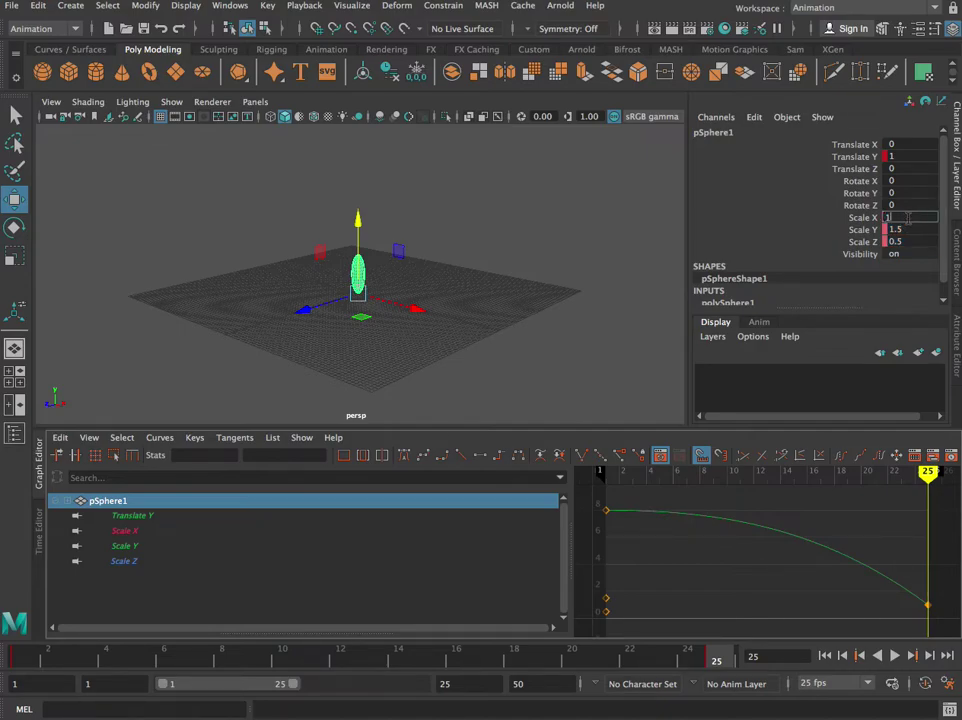
key(Return)
double_click(907, 230)
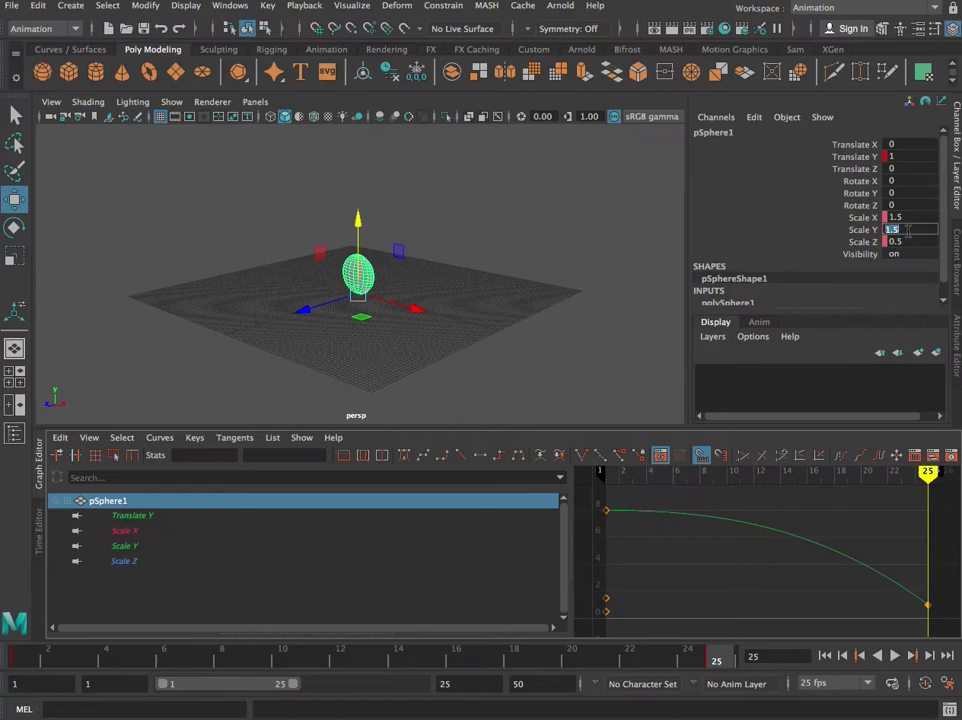
text(0.5)
key(Return)
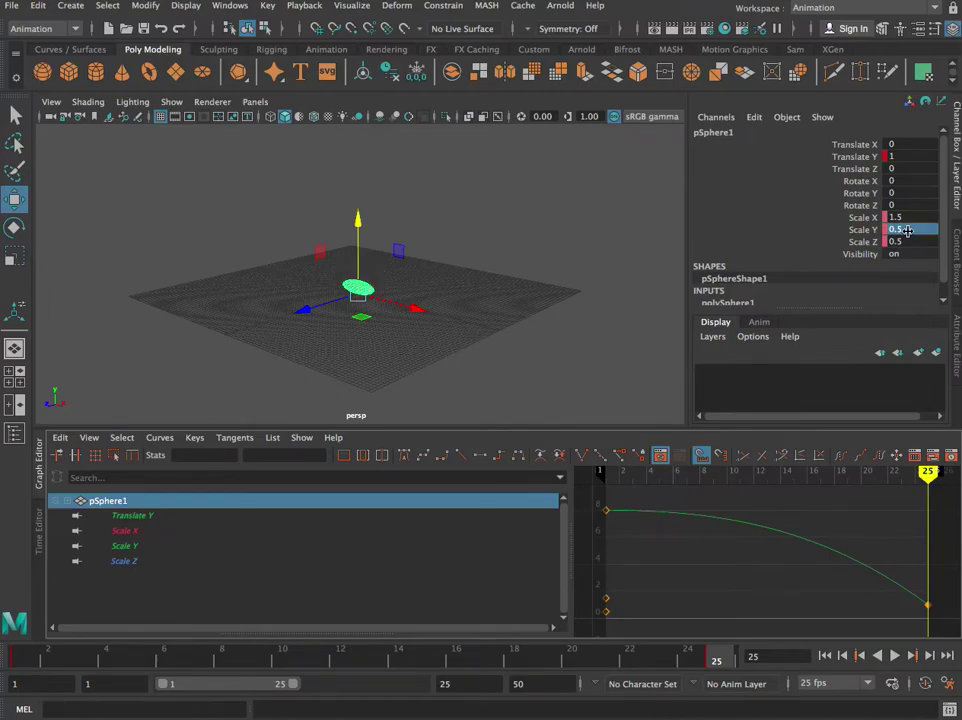
double_click(915, 243)
text(1.5)
key(Return)
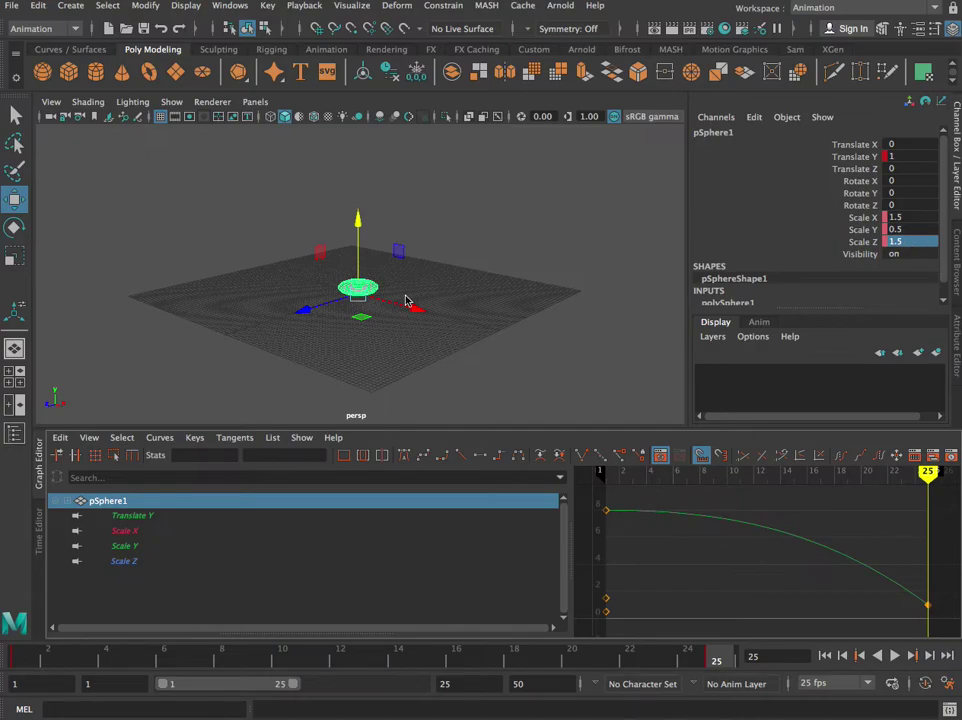
Step: Key the squashed sphere's Scale X, Y and Z channels at frame 25
alt+drag(333, 339, 305, 337)
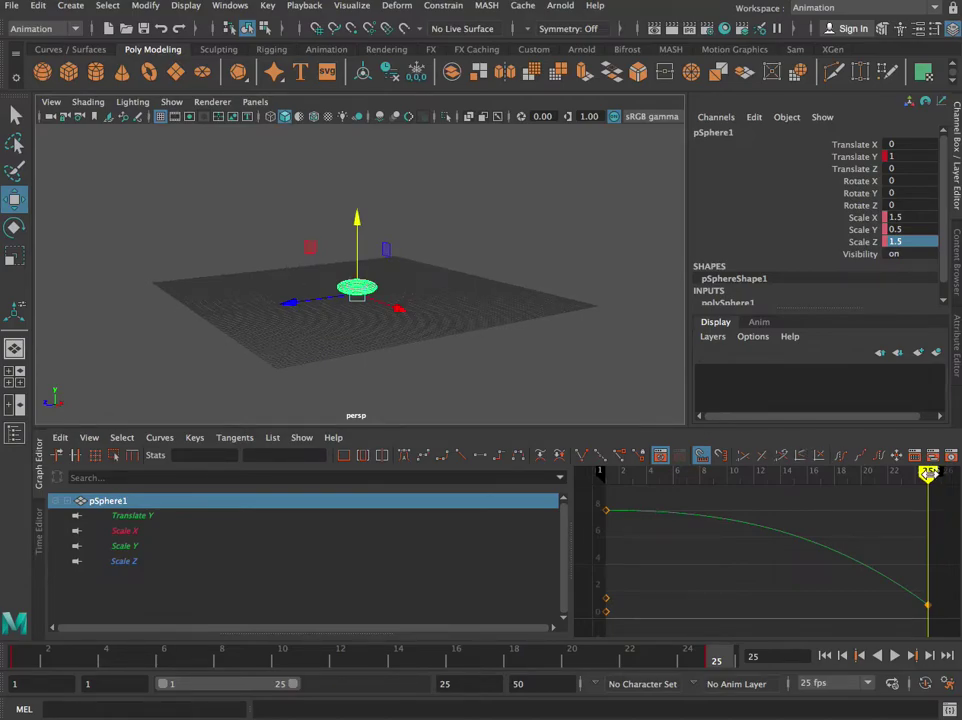
shift+click(910, 217)
right_click(922, 245)
click(922, 250)
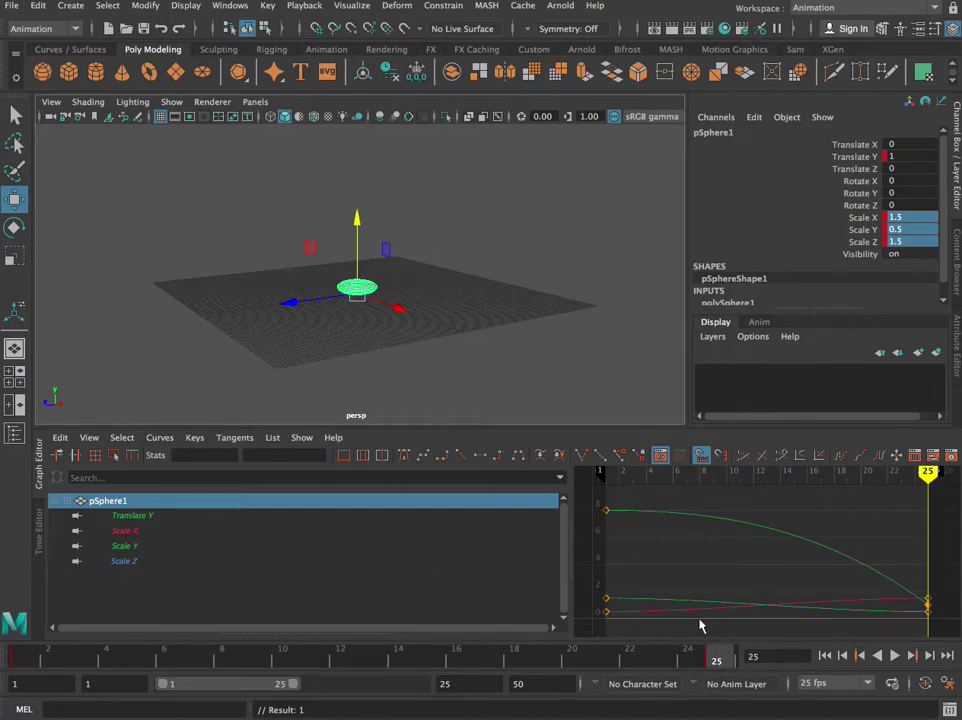
Step: Examine the Scale X and Scale Z curves individually, and display them together with the Scale Y and Translate Y curves
click(160, 532)
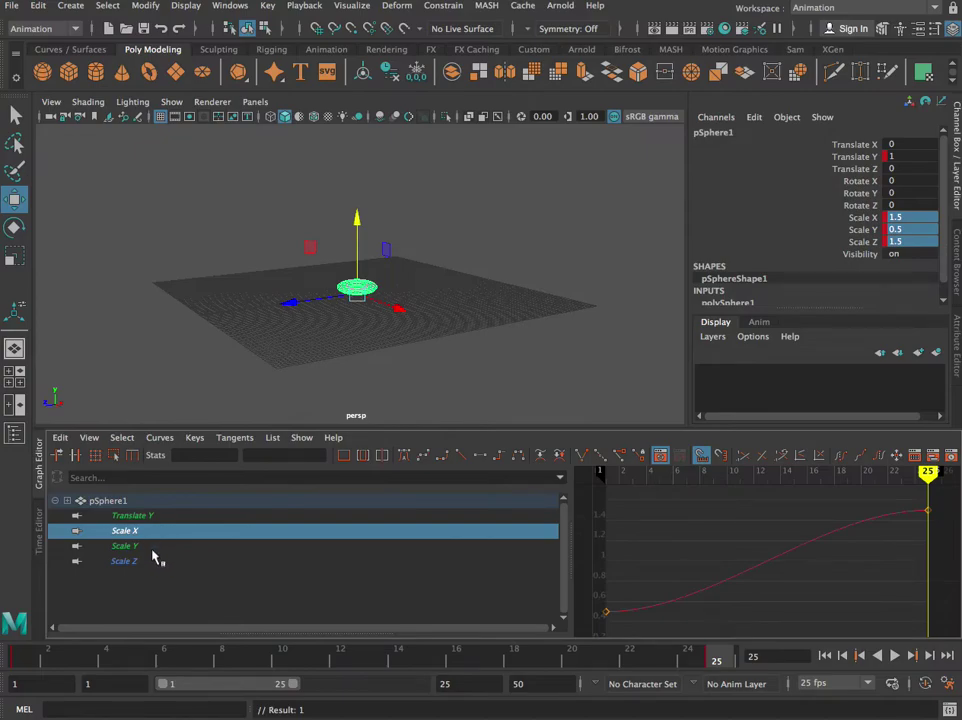
click(152, 564)
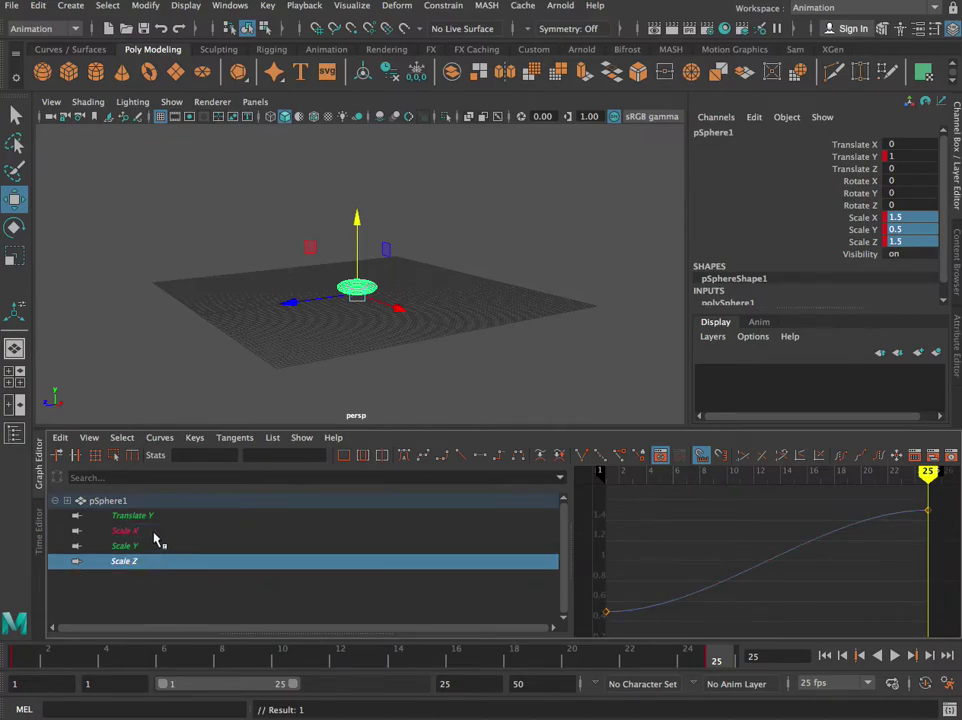
click(154, 537)
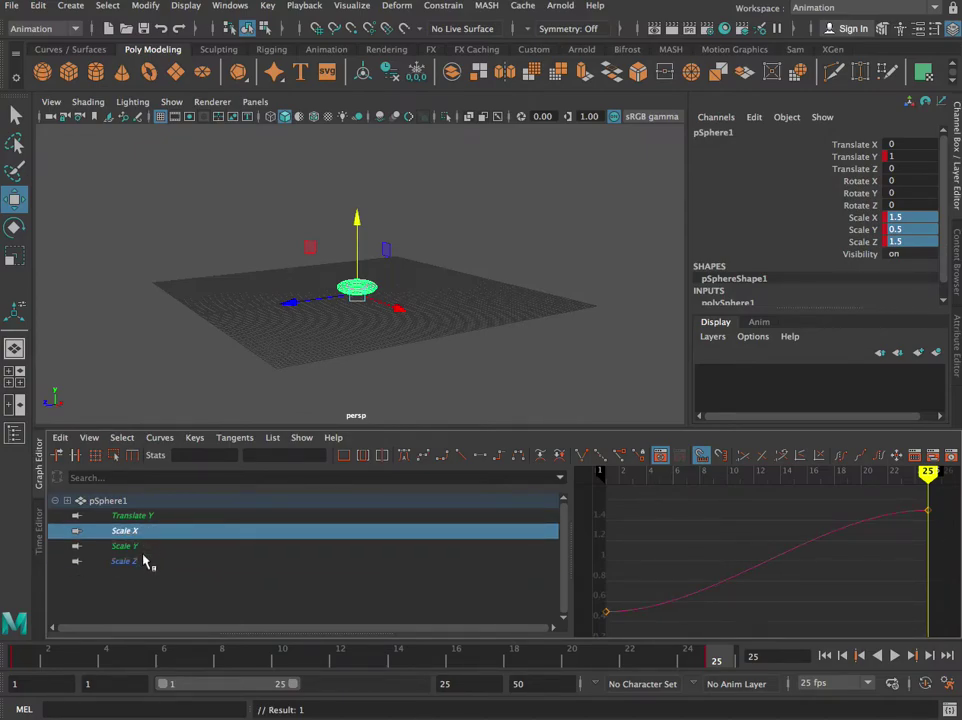
shift+click(144, 562)
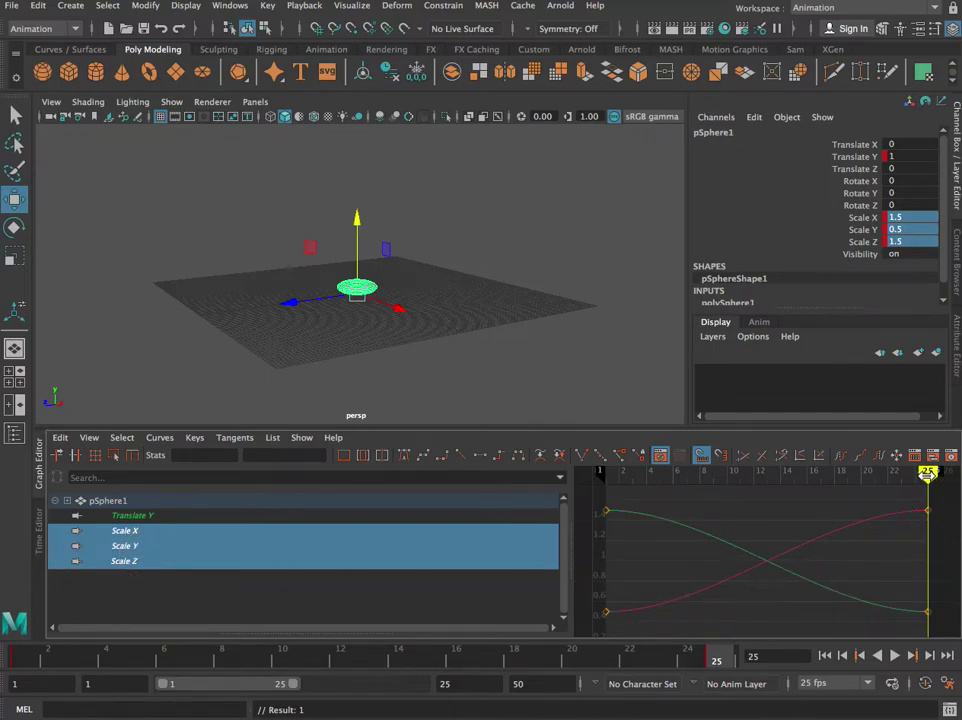
shift+click(130, 516)
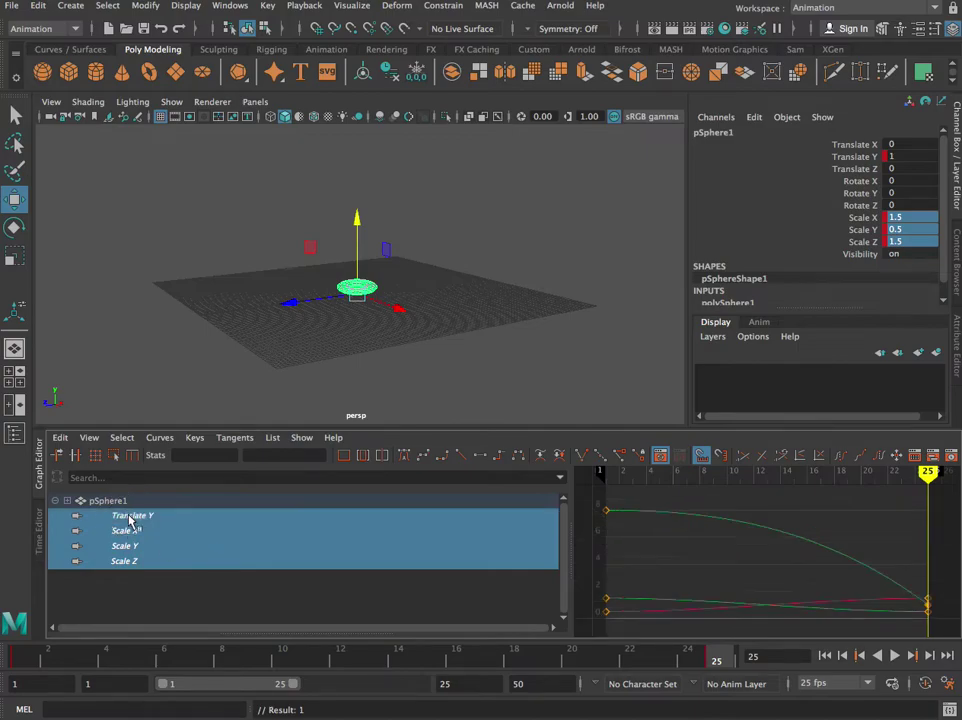
Step: Return to frame 1 and play the fall with its stretch-to-squash scaling
drag(928, 473, 605, 474)
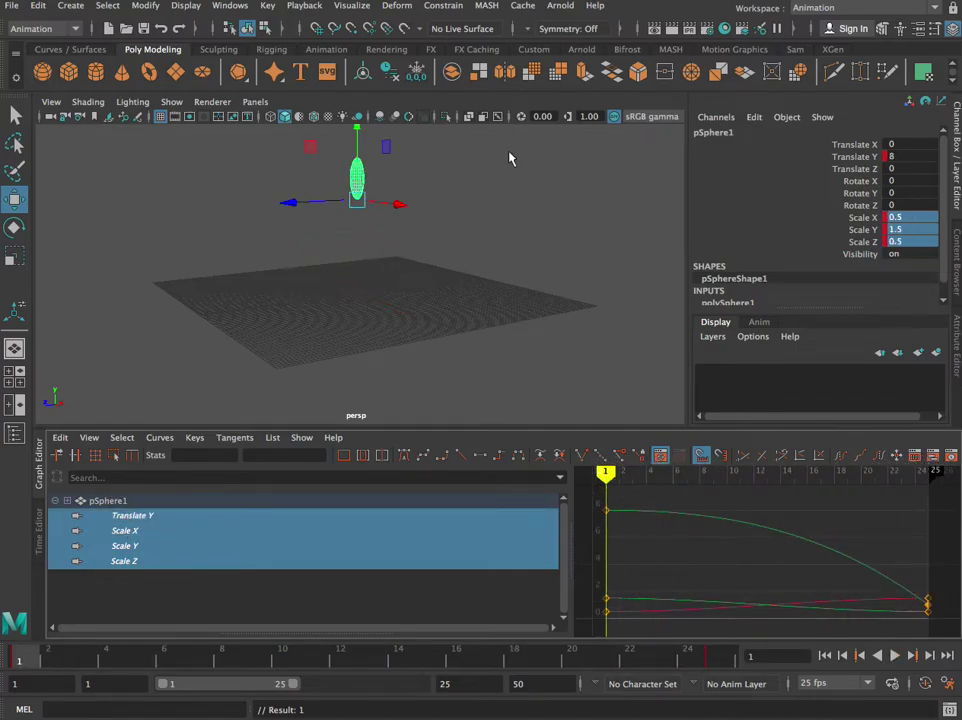
click(895, 655)
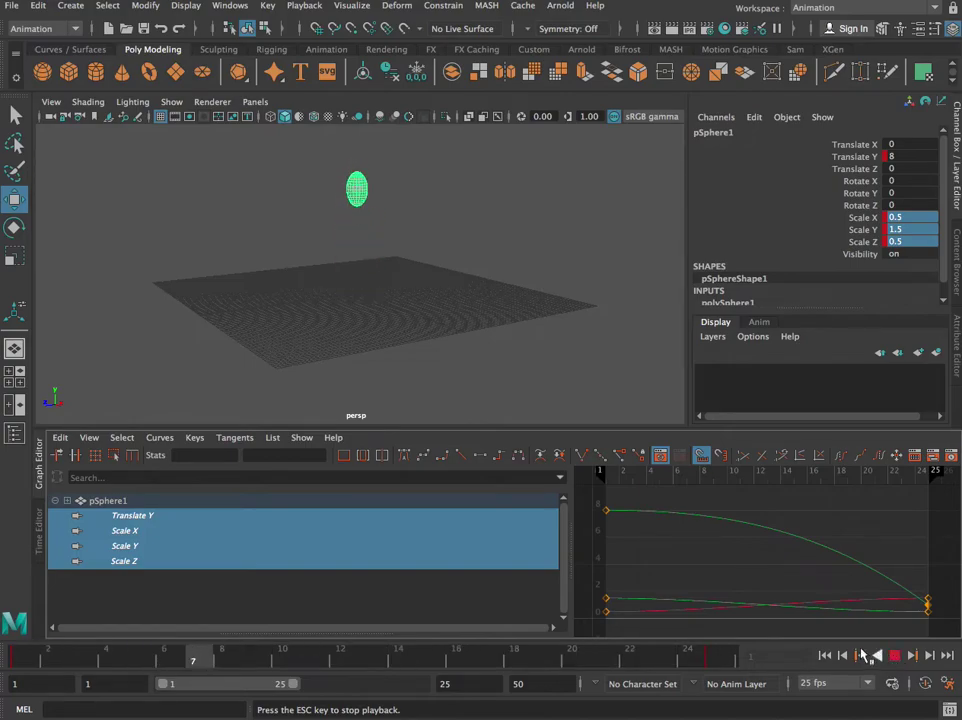
click(886, 655)
Step: Scrub and replay the frames just before impact to examine the sphere's shape, stopping at frame 24
drag(236, 650, 717, 675)
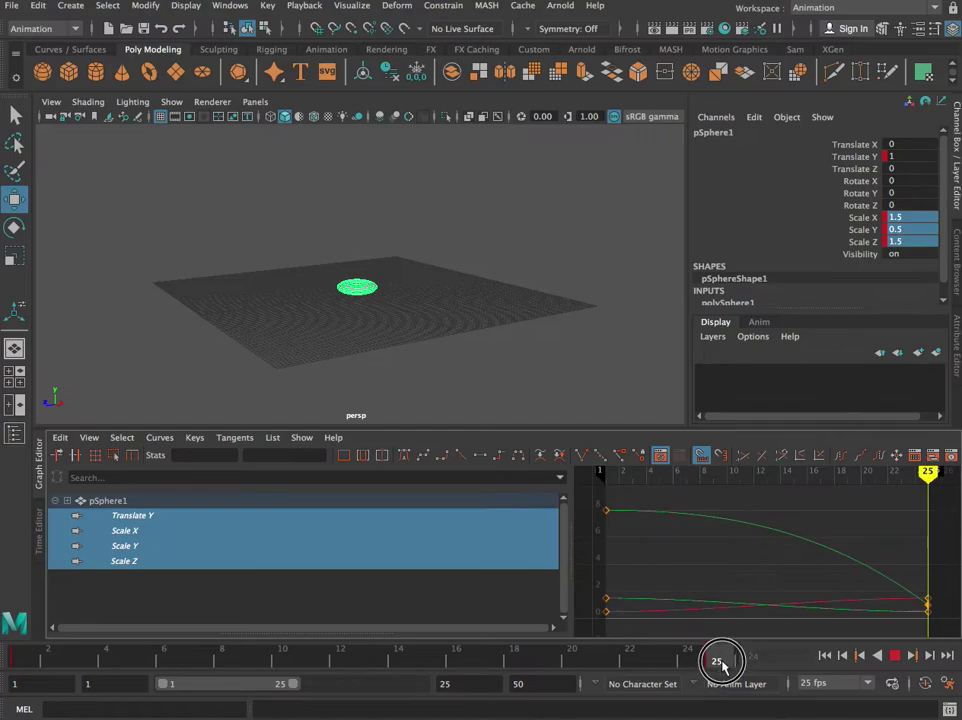
drag(720, 662, 697, 662)
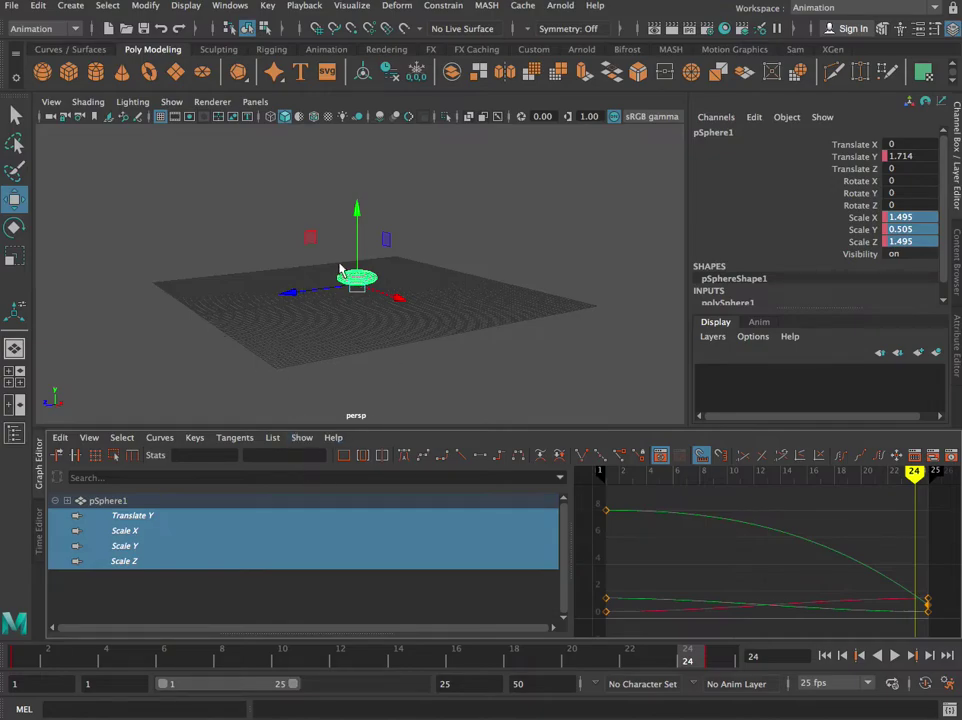
mouse_move(683, 650)
mouse_down()
mouse_move(26, 659)
mouse_move(18, 668)
mouse_move(691, 651)
mouse_up()
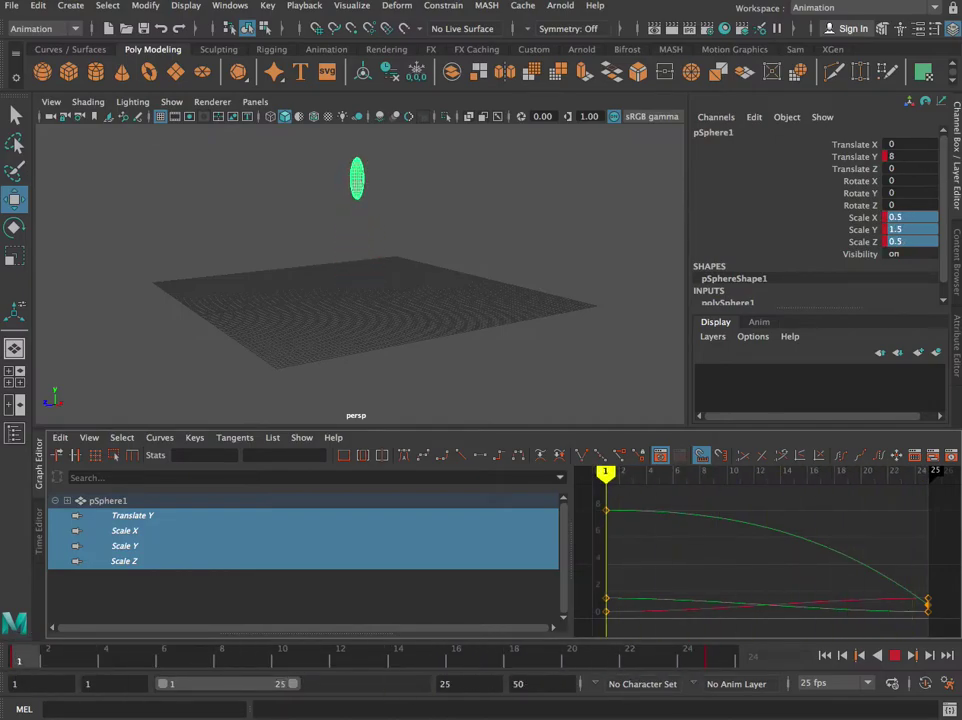
key(Escape)
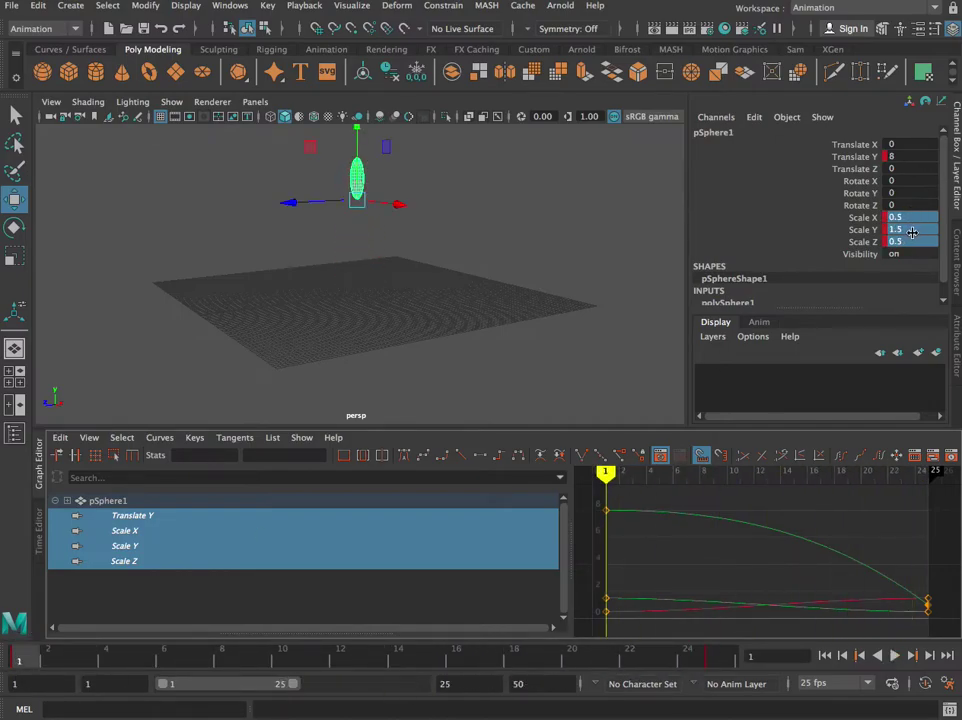
key(alt+v)
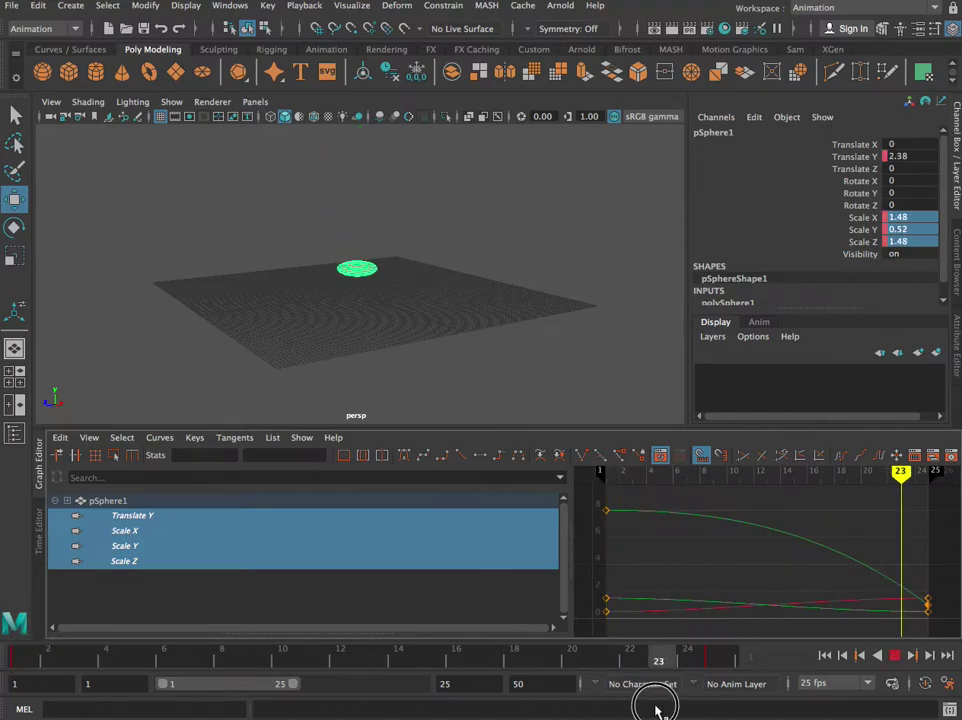
key(Escape)
Step: Stretch the sphere at frame 24 by setting Scale X to 0.5, Scale Y to 1.5 and Scale Z to 0.5
click(913, 217)
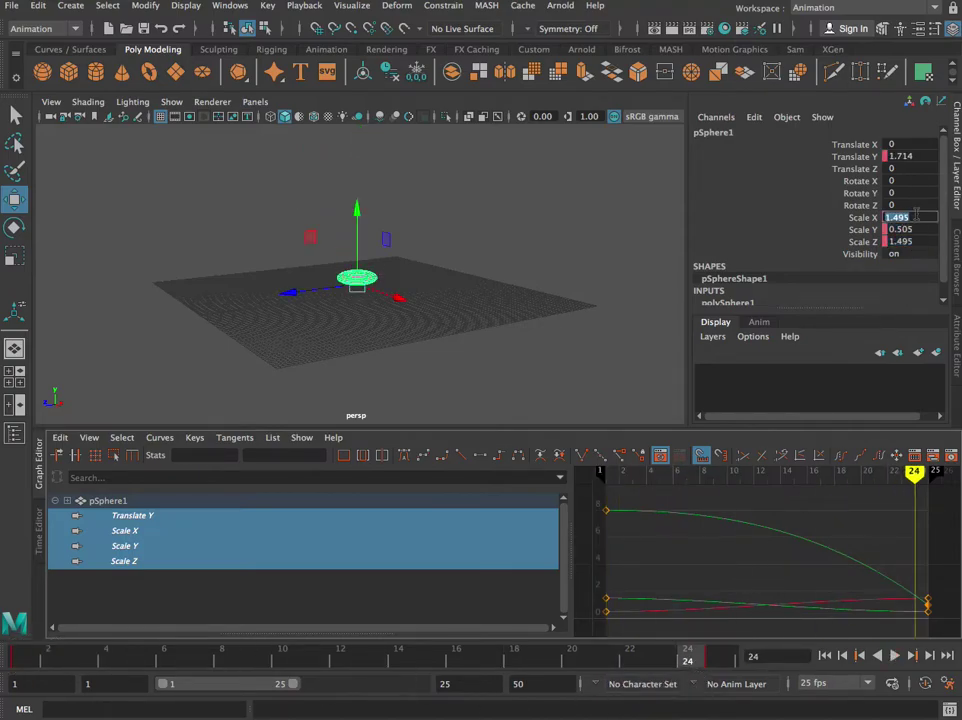
text(0.5)
key(Return)
click(913, 228)
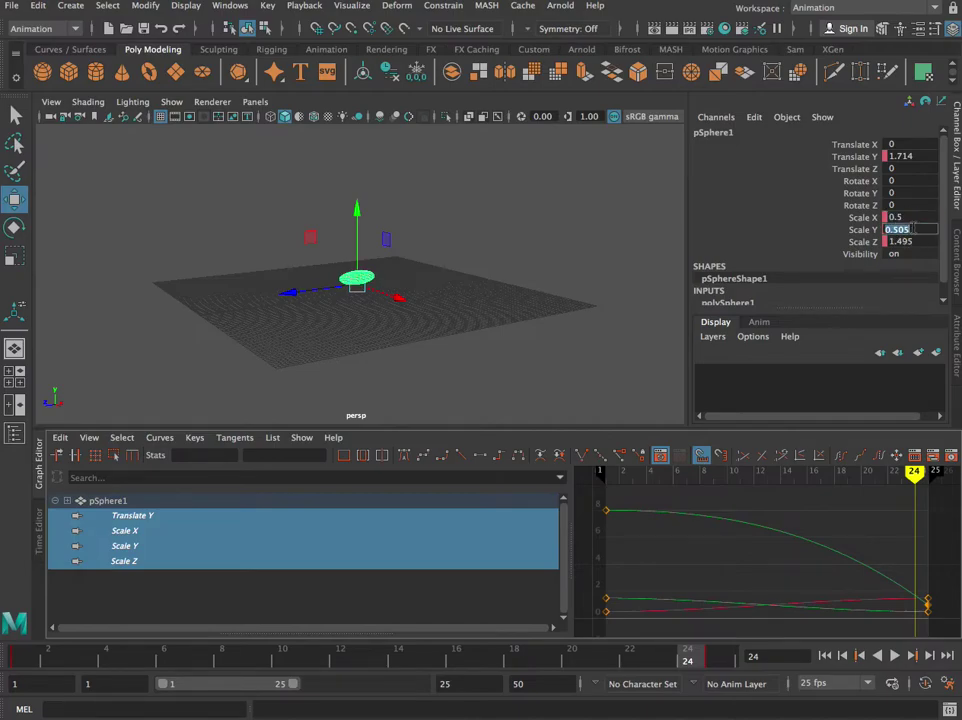
text(1.5)
key(Return)
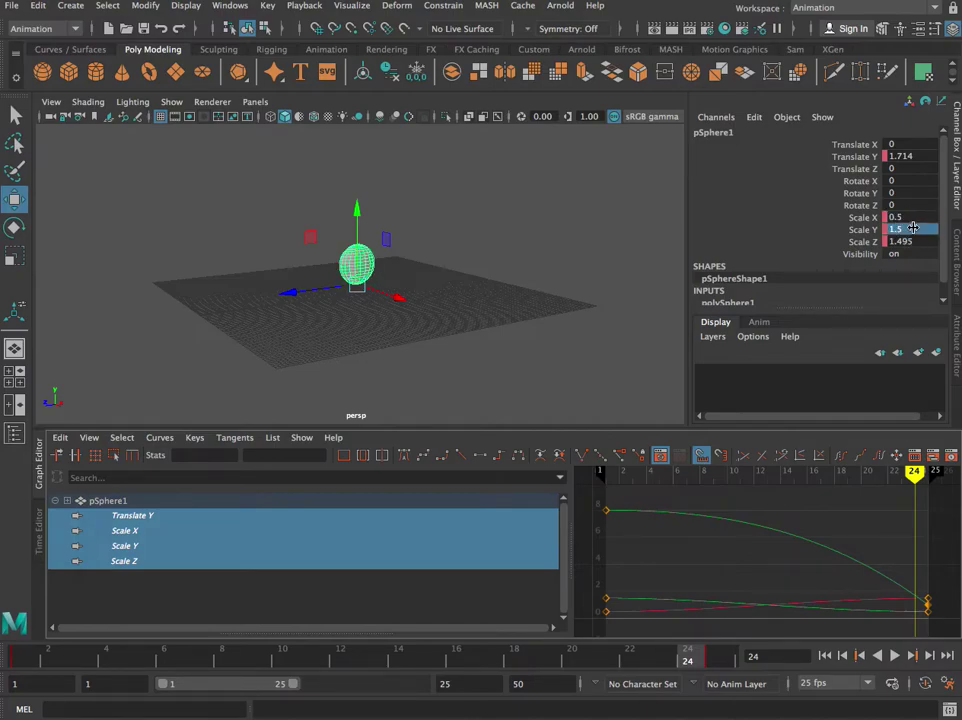
click(913, 241)
text(0.5)
key(Return)
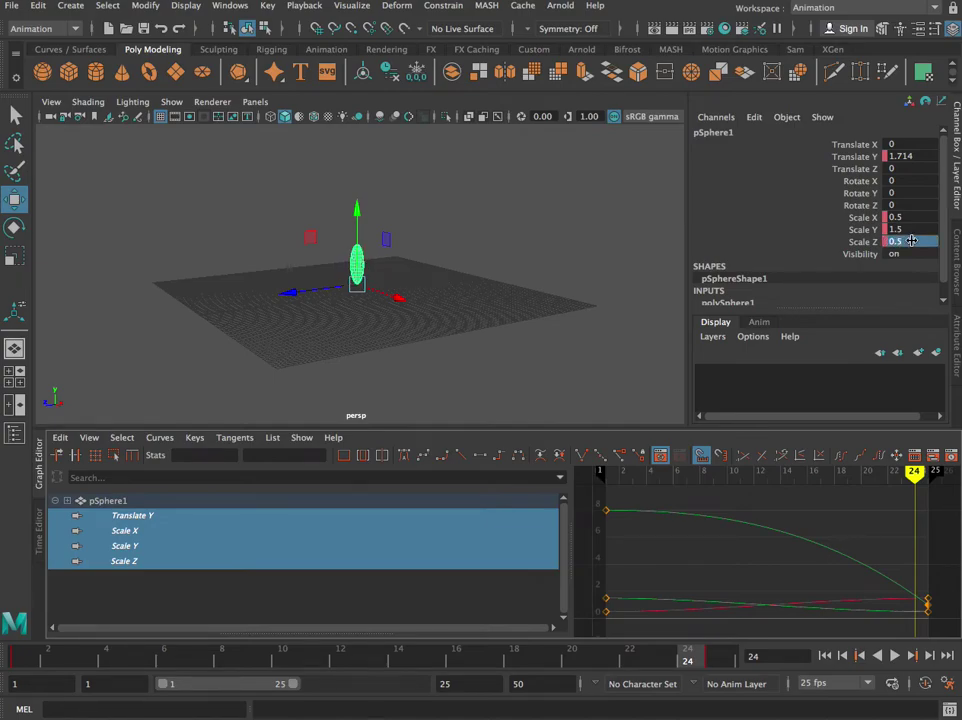
Step: Key the stretched sphere's Scale X, Y and Z channels at frame 24
shift+click(907, 218)
right_click(918, 218)
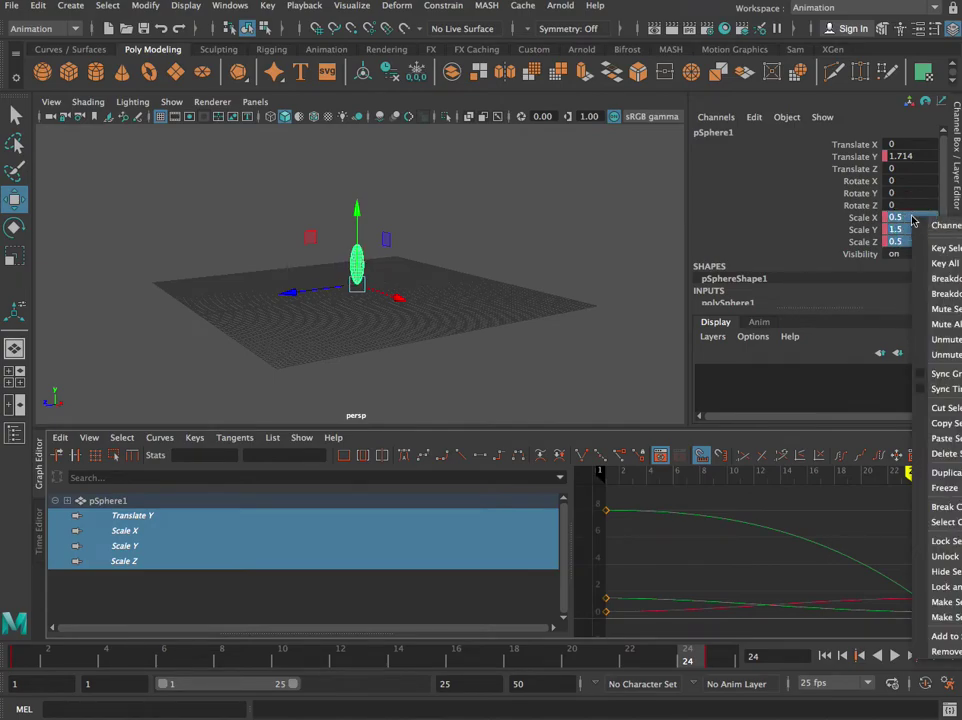
click(955, 248)
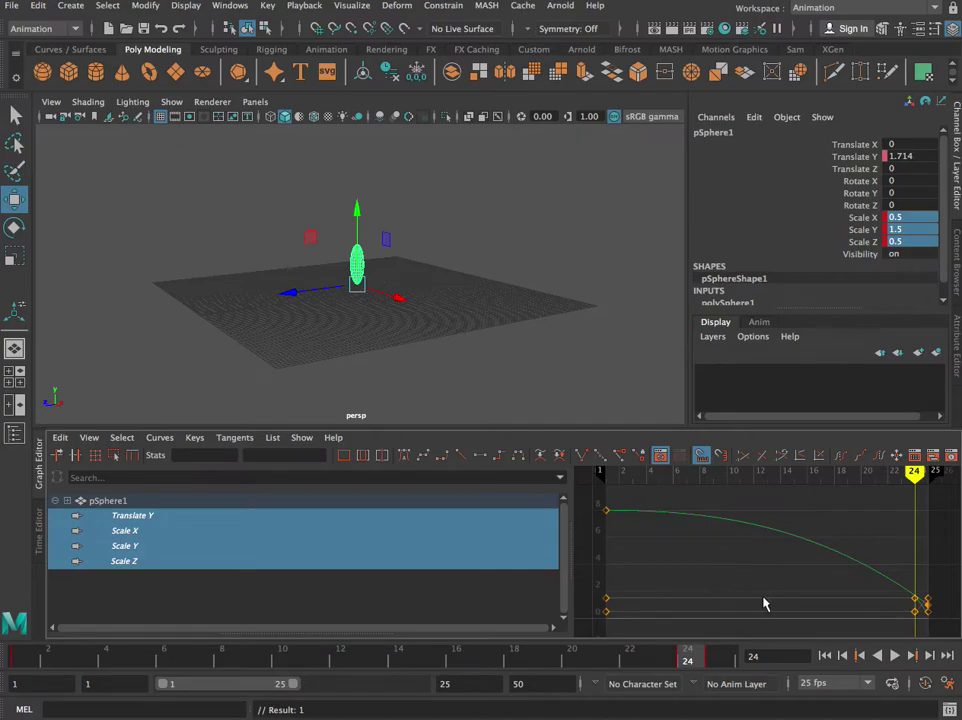
Step: Play the animation from frame 1 to check the sudden squash on impact, and stop at frame 24
mouse_move(915, 473)
mouse_down()
mouse_move(887, 470)
mouse_move(885, 485)
mouse_move(934, 492)
mouse_move(908, 492)
mouse_move(928, 500)
mouse_move(610, 505)
mouse_move(938, 526)
mouse_move(654, 503)
mouse_move(938, 515)
mouse_move(607, 521)
mouse_up()
click(895, 655)
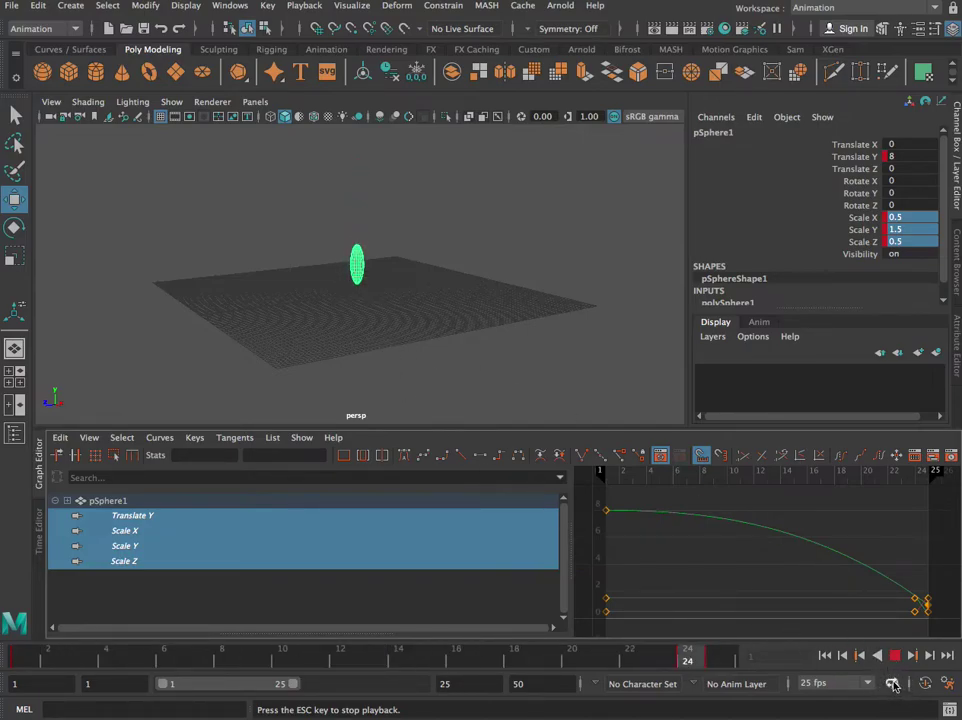
key(Escape)
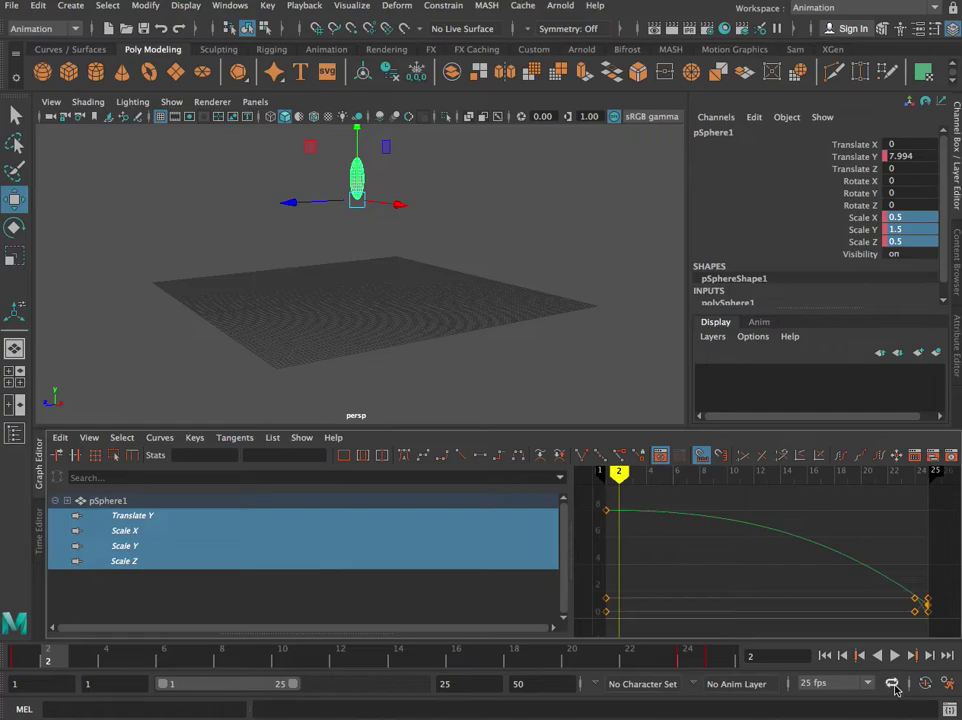
click(894, 656)
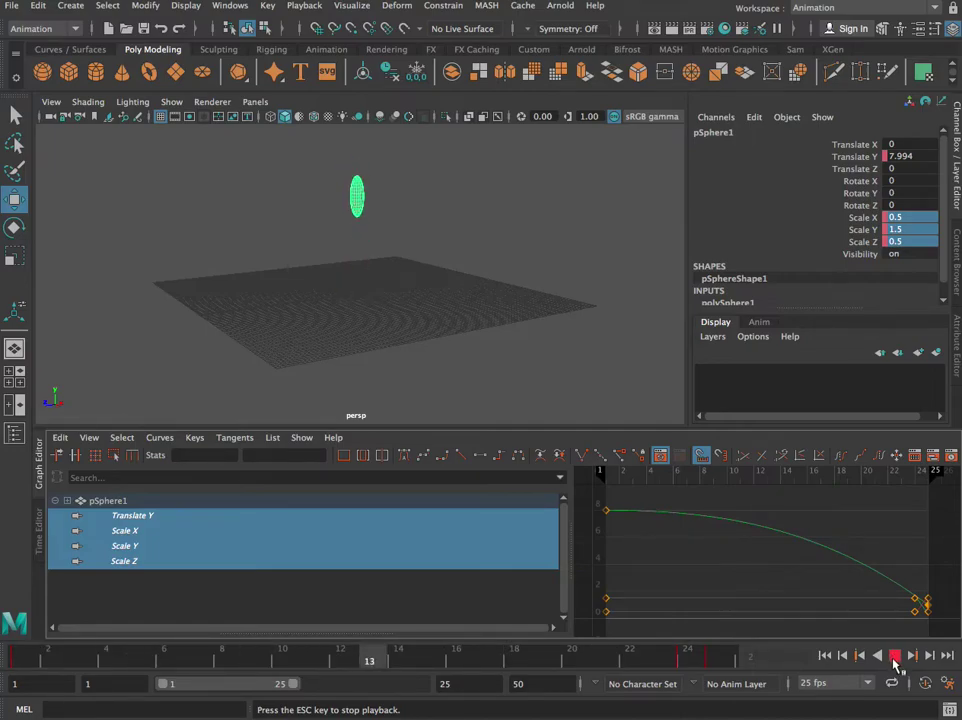
click(894, 656)
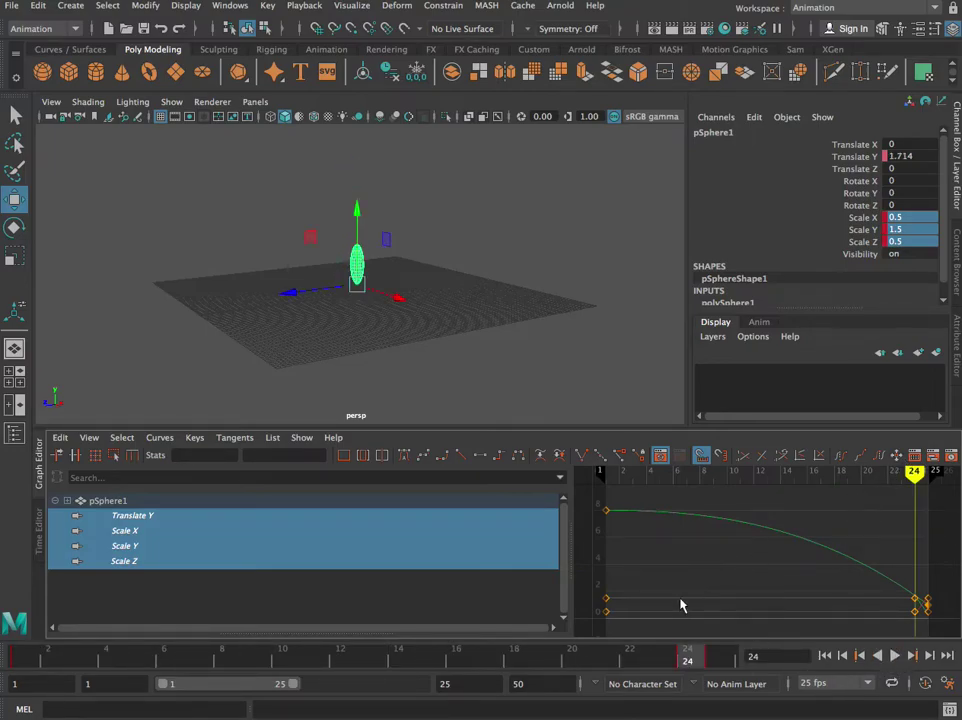
Step: Enlarge the Graph Editor's curve area and extend the playback range to end at frame 50
drag(572, 555, 296, 518)
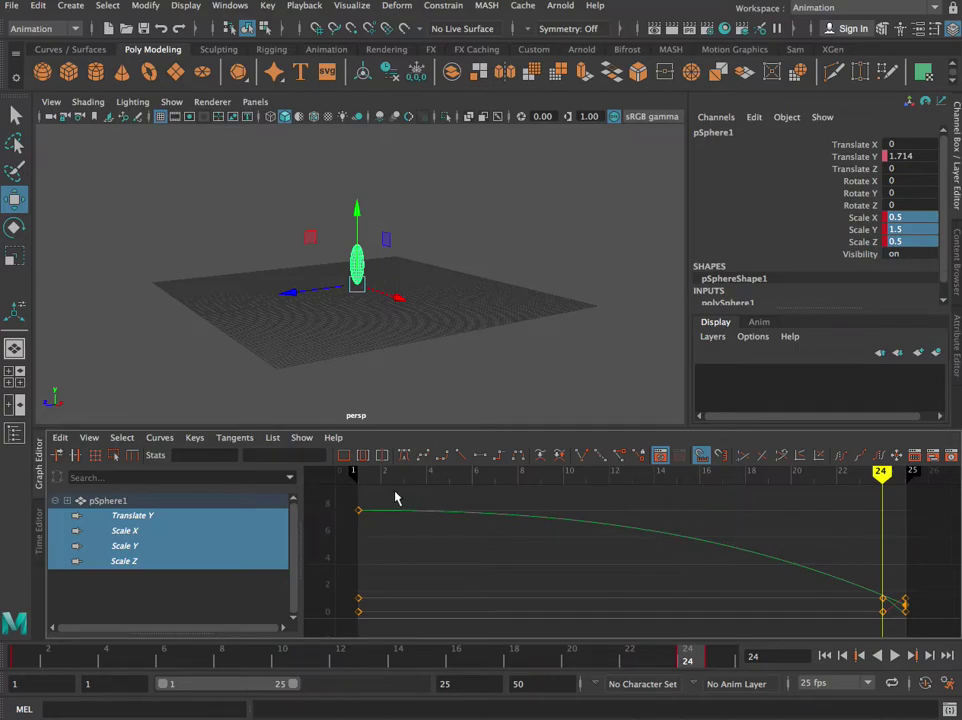
click(468, 687)
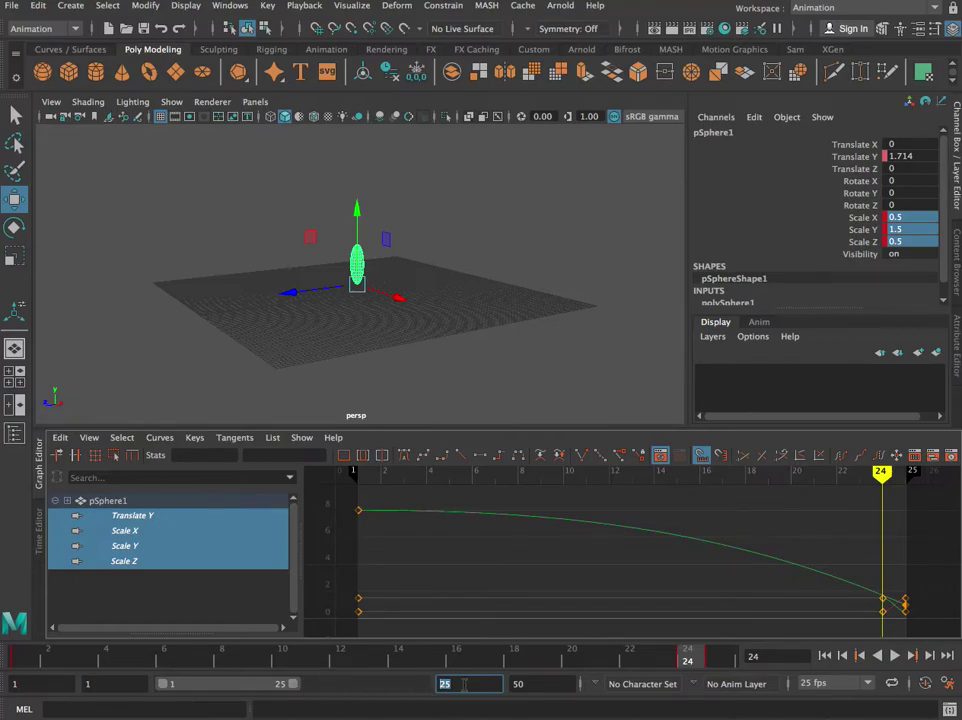
key(Return)
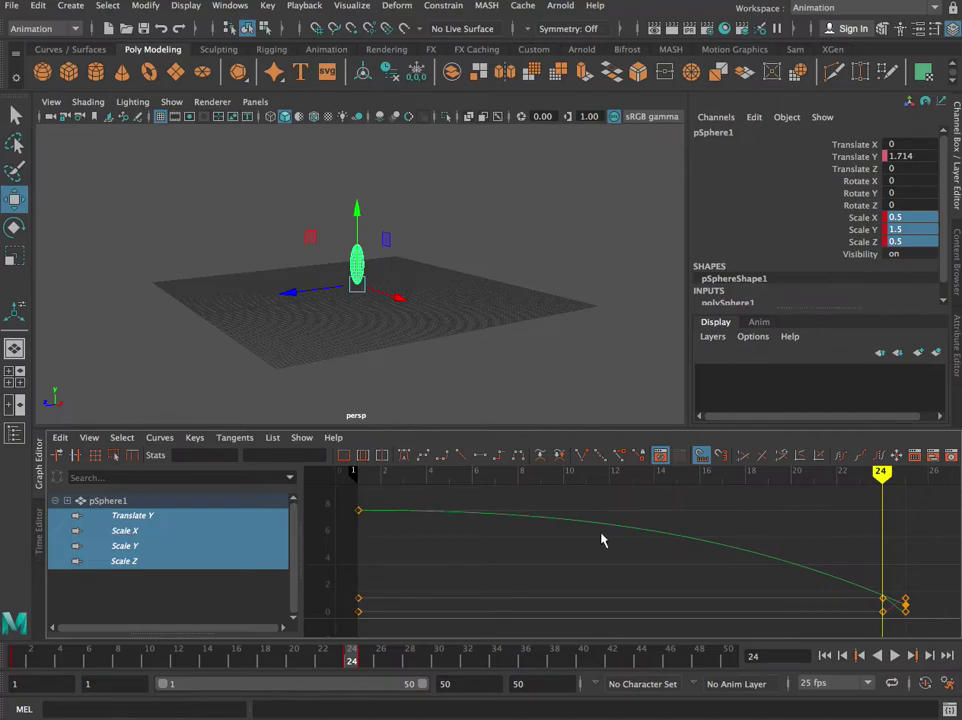
key(a)
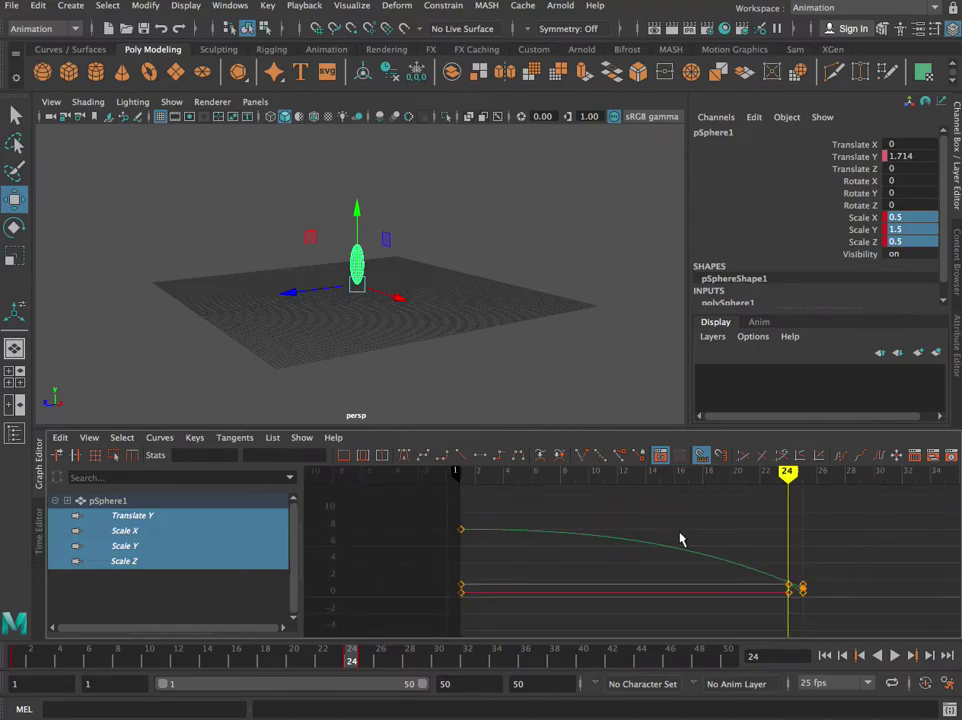
alt+middle_drag(719, 530, 578, 537)
key(a)
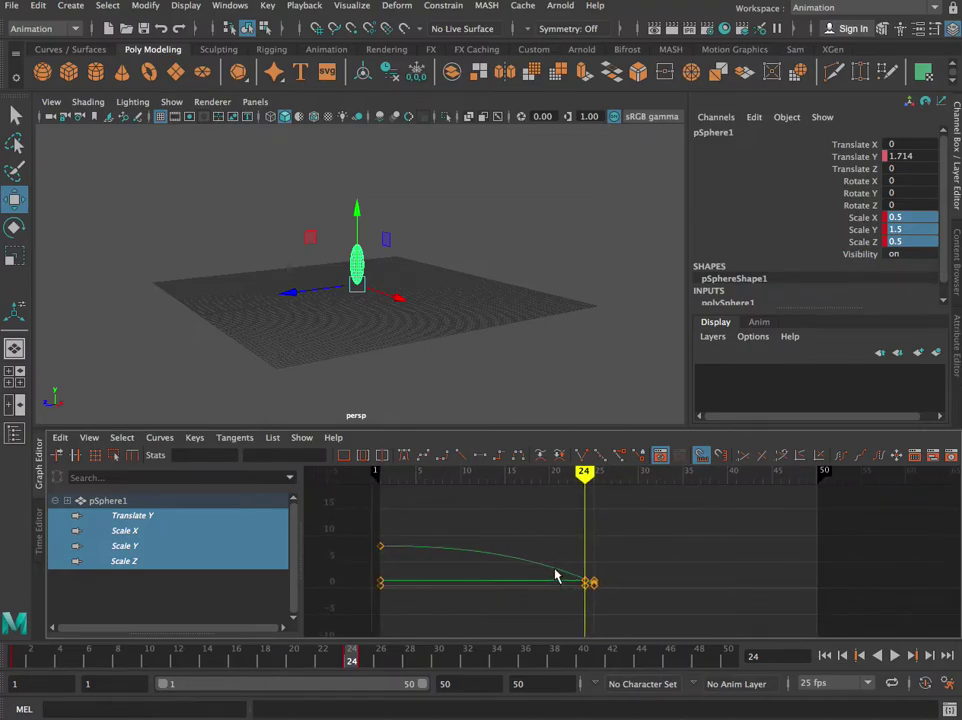
click(363, 457)
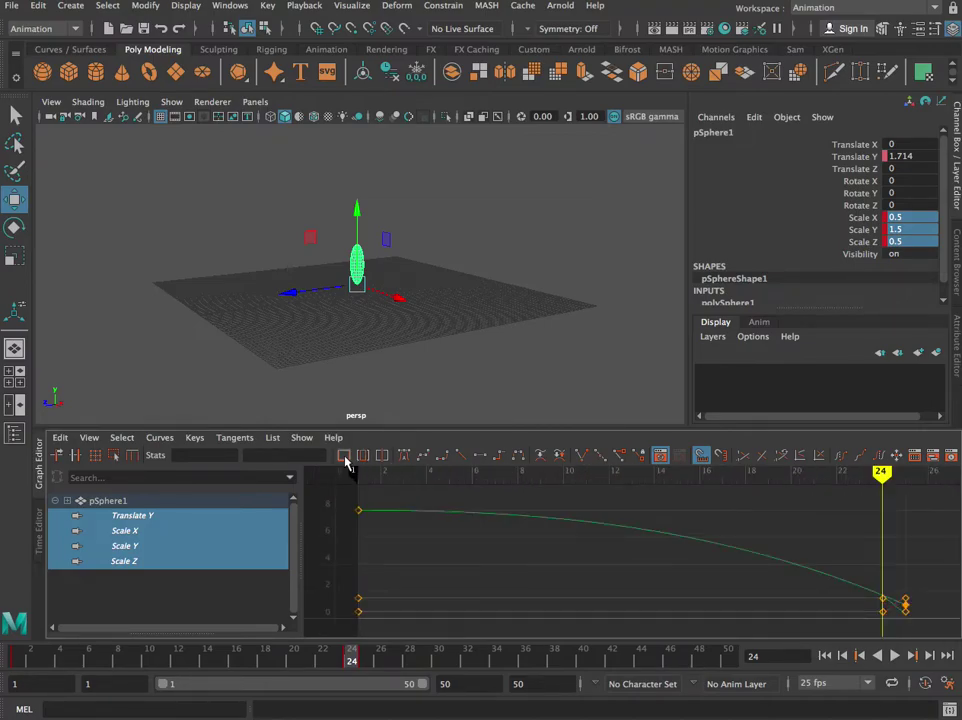
Step: At frame 50, set the sphere's Translate Y to 8 and key that channel
click(381, 457)
click(364, 457)
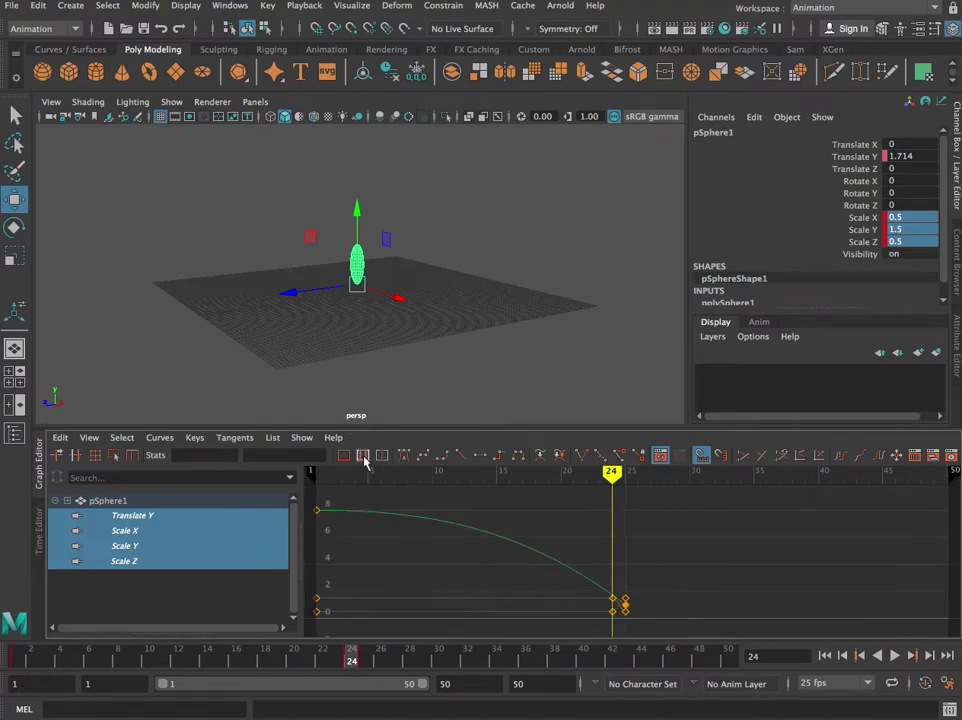
click(345, 457)
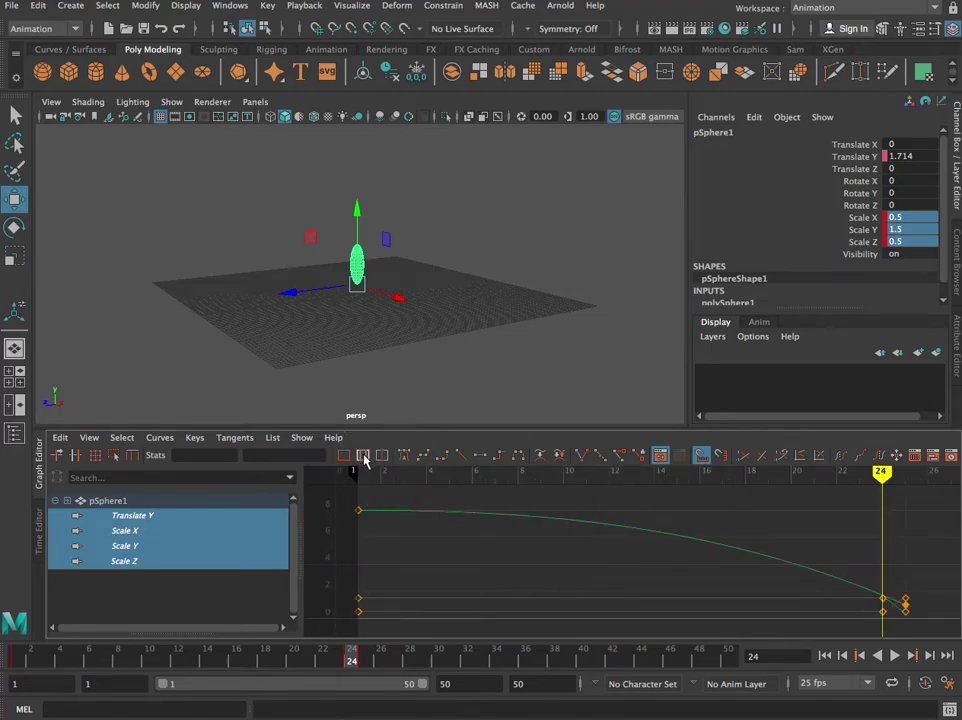
click(364, 457)
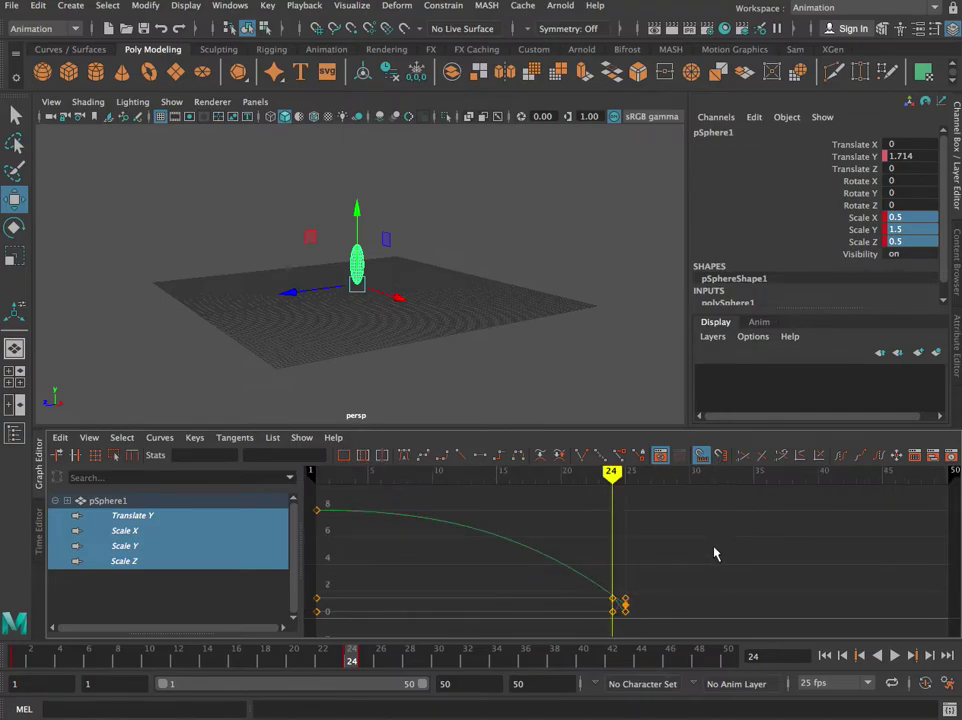
mouse_move(622, 476)
mouse_down()
mouse_move(833, 490)
mouse_move(627, 478)
mouse_up()
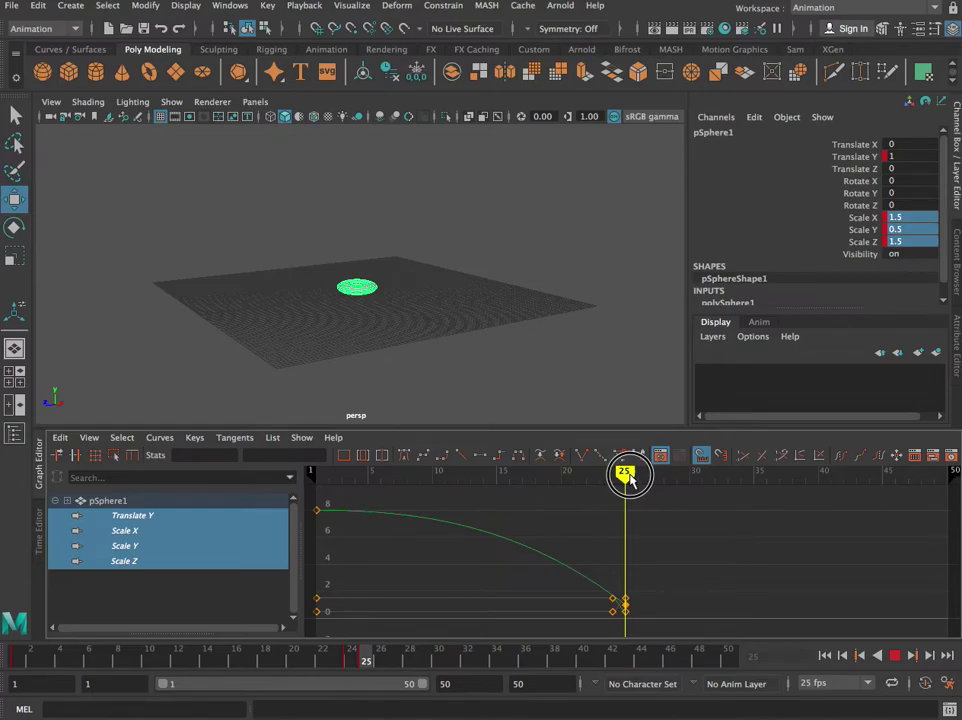
drag(627, 478, 947, 472)
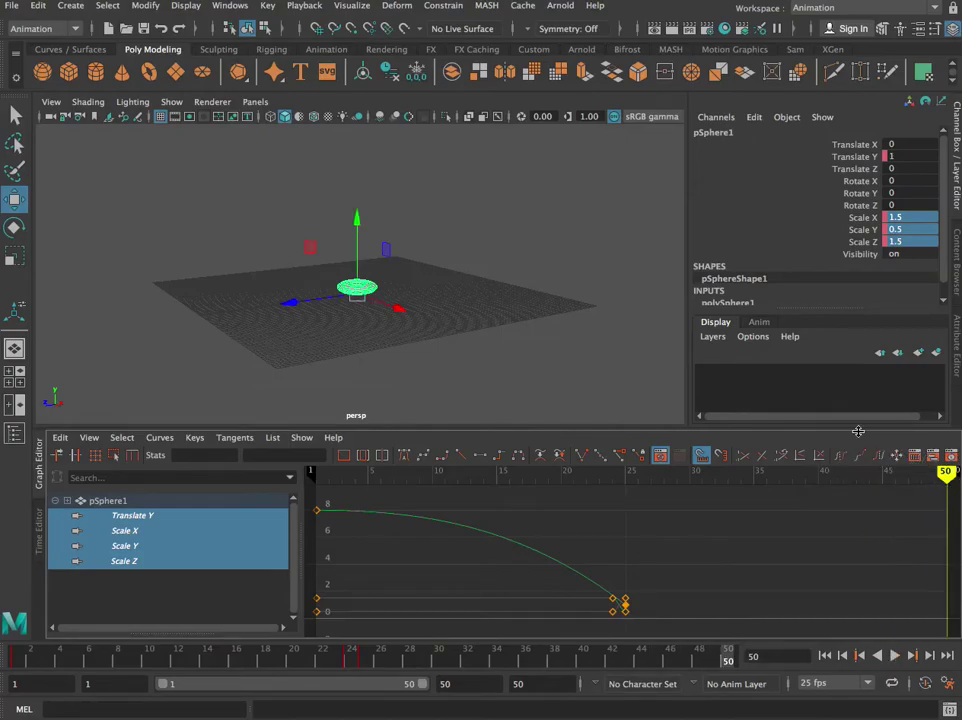
double_click(903, 157)
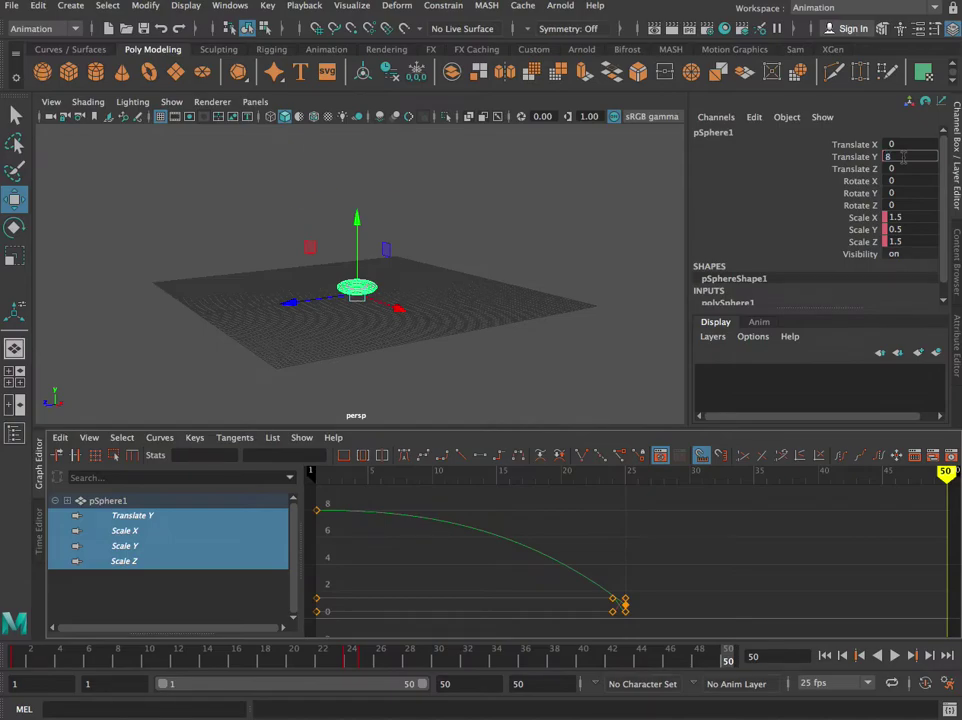
text(8)
key(Return)
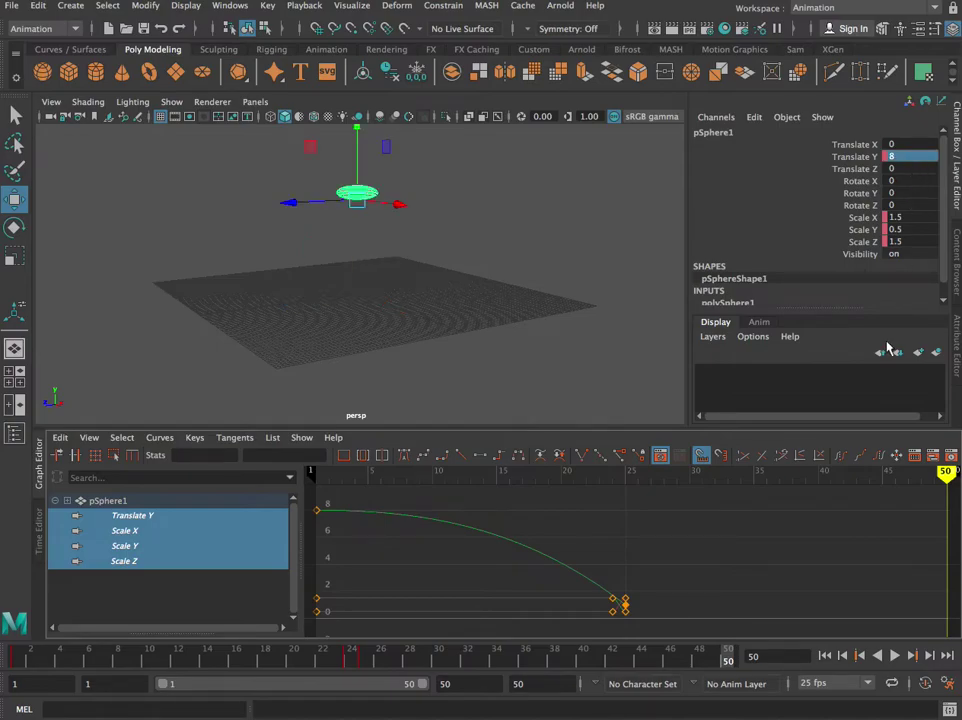
right_drag(904, 159, 928, 185)
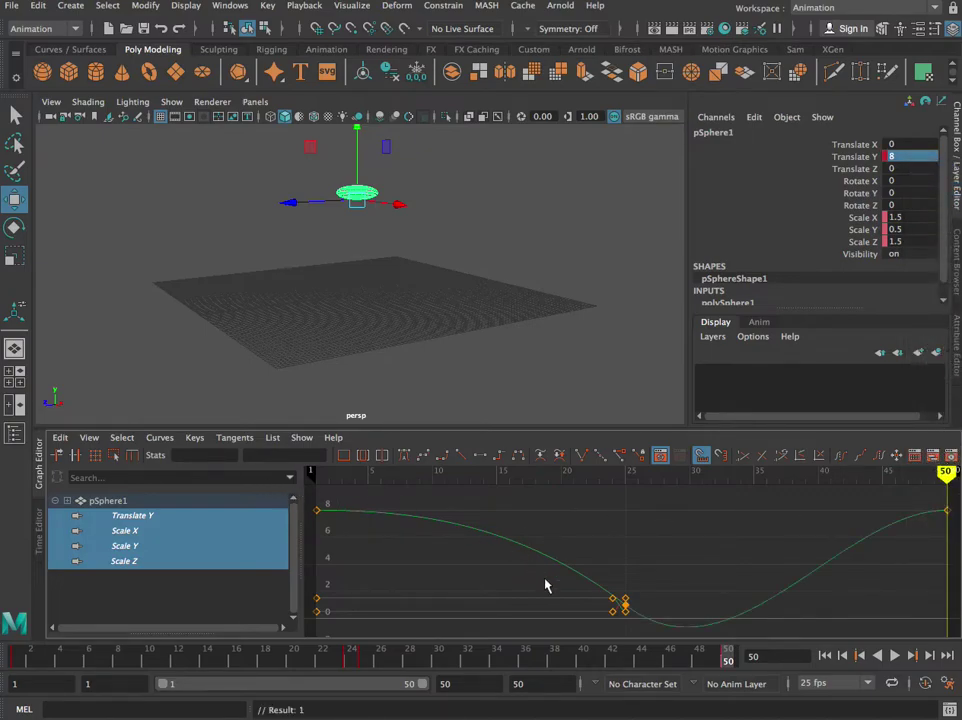
Step: Play the animation from frame 2 to check the sphere's fall and rise, and stop the playback
mouse_move(945, 477)
mouse_down()
mouse_move(852, 490)
mouse_move(331, 503)
mouse_up()
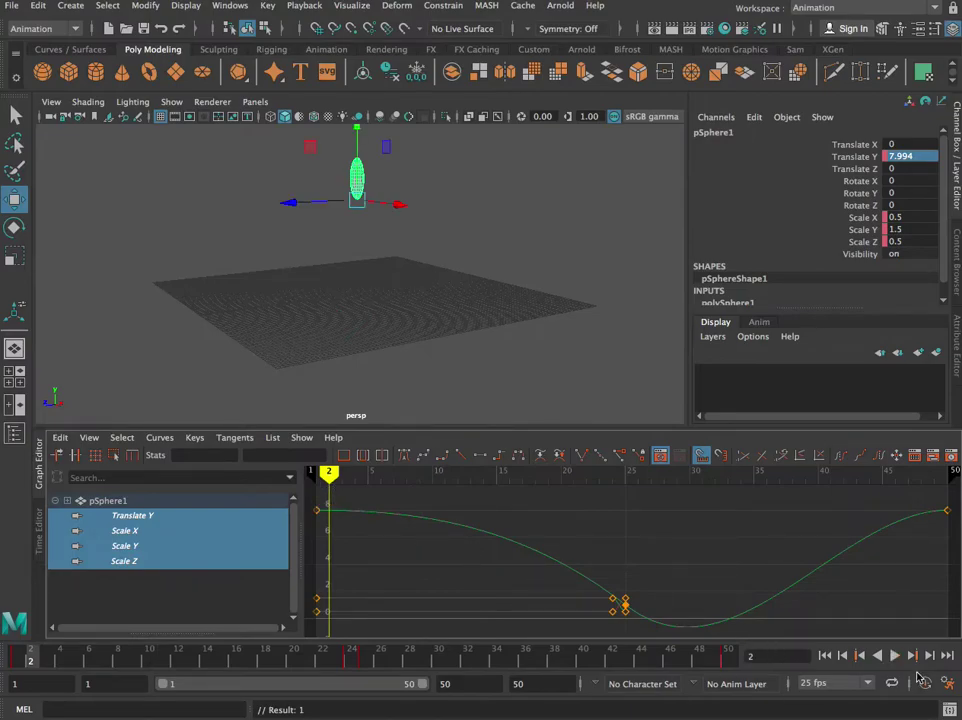
click(895, 656)
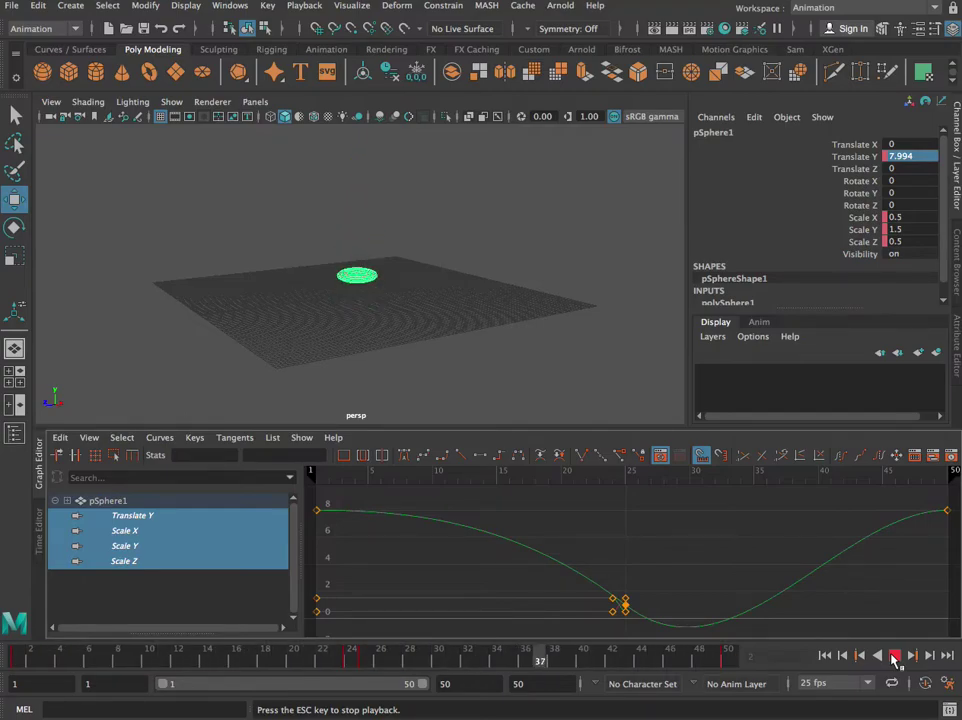
click(894, 658)
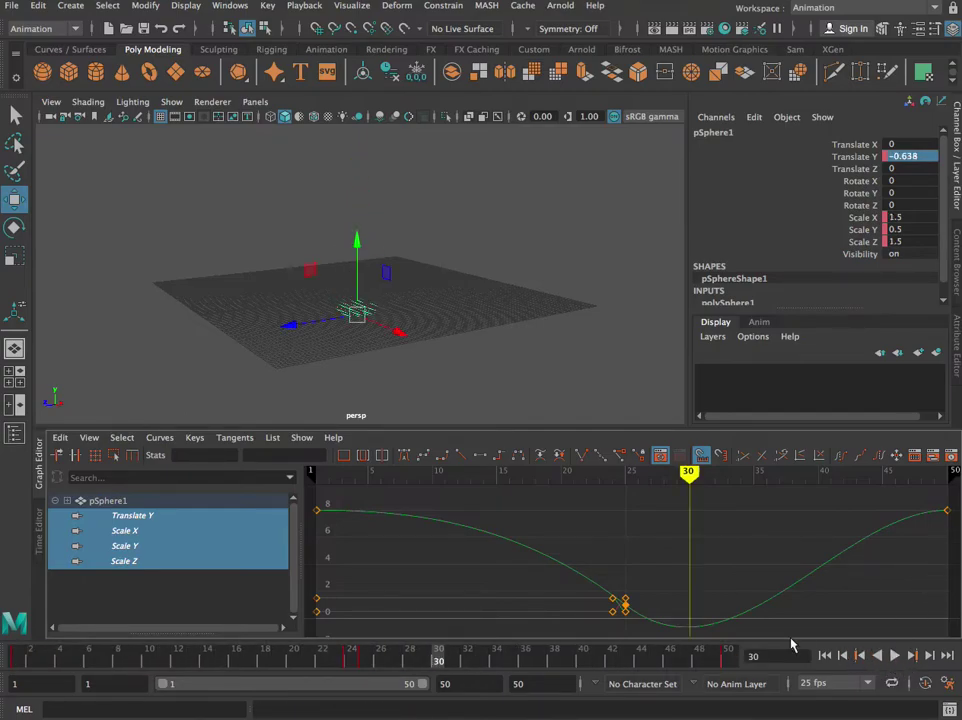
Step: Go to frame 25 and isolate the Translate Y curve in the Graph Editor, framing all its keys
drag(690, 477, 623, 477)
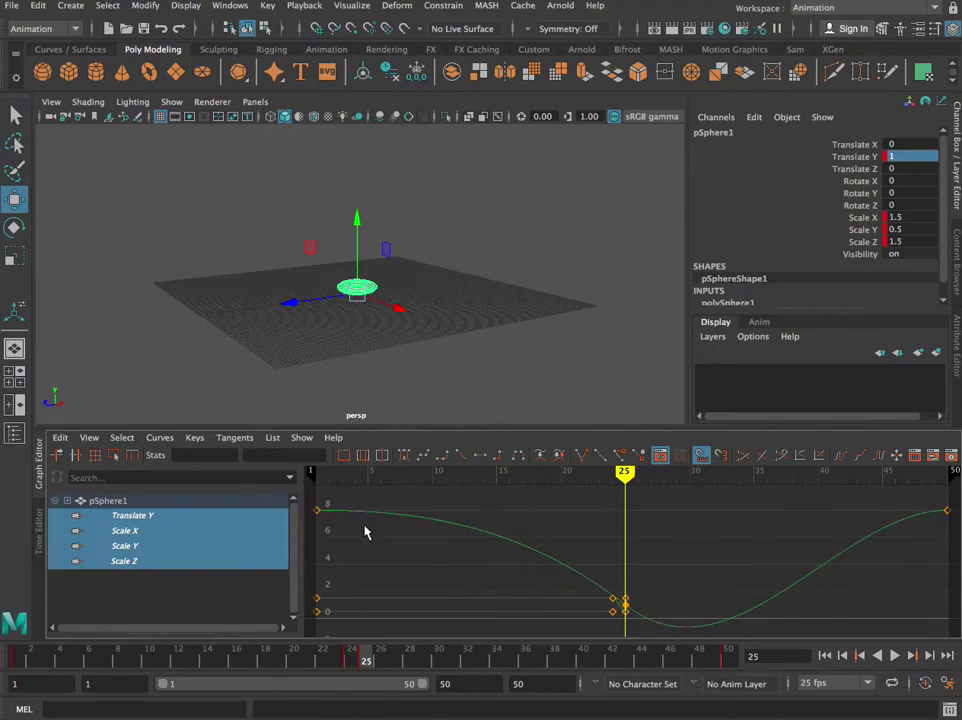
click(185, 518)
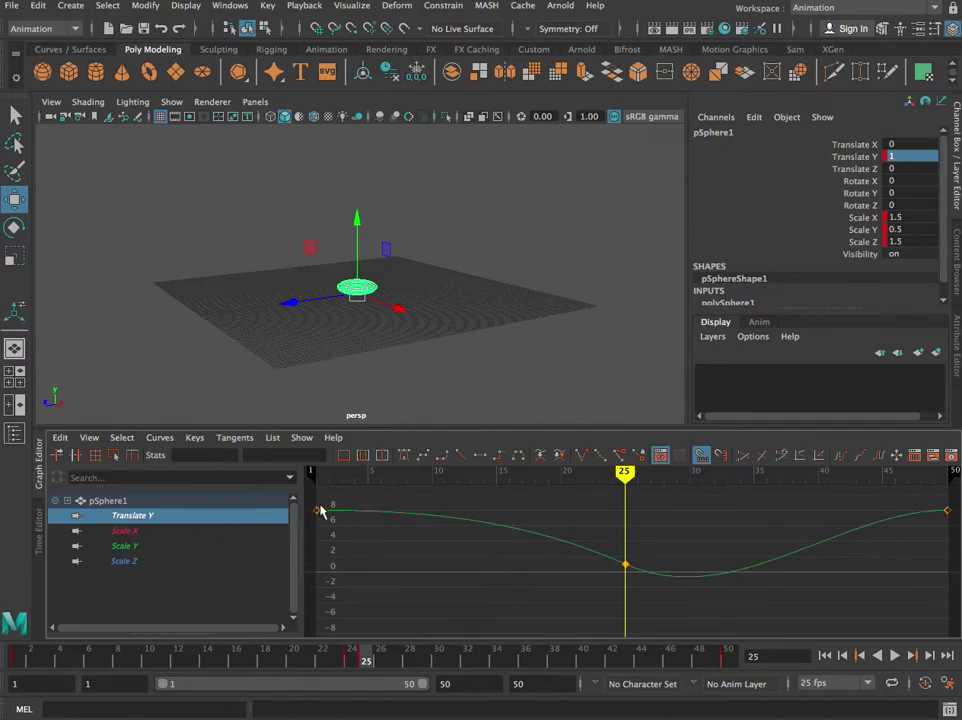
click(345, 456)
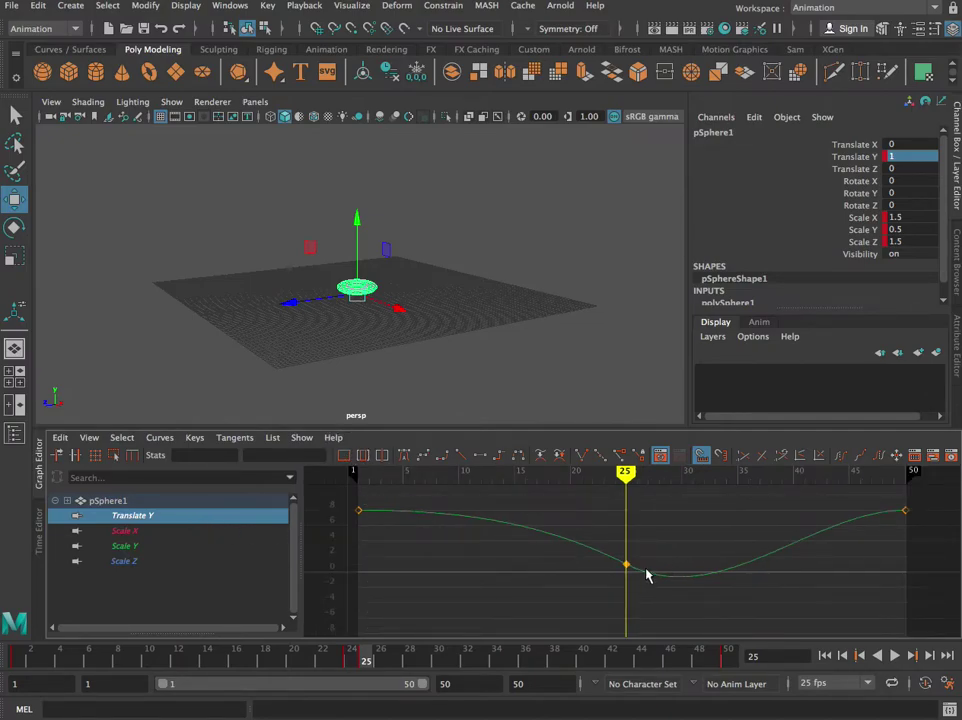
scroll(646, 576, up, 2)
scroll(646, 576, down, 2)
click(626, 567)
click(359, 511)
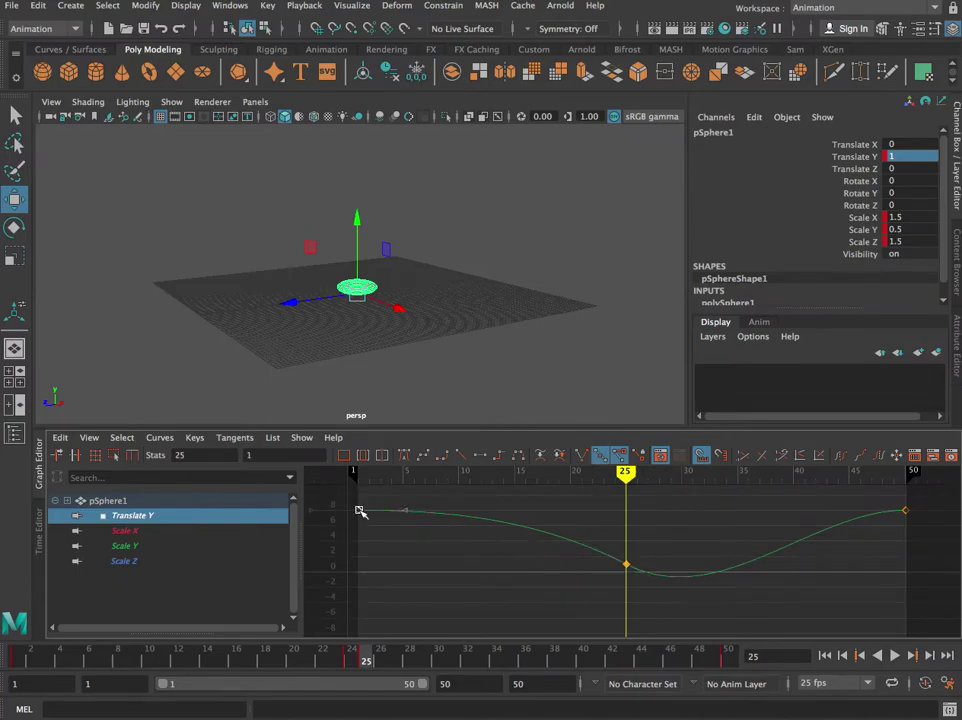
Step: Try to reshape the Translate Y curve at frame 25 by rotating the key's linked tangents until they lie flat
click(625, 566)
mouse_move(584, 544)
mouse_down()
mouse_move(586, 567)
mouse_move(585, 528)
mouse_move(592, 566)
mouse_move(590, 540)
mouse_up()
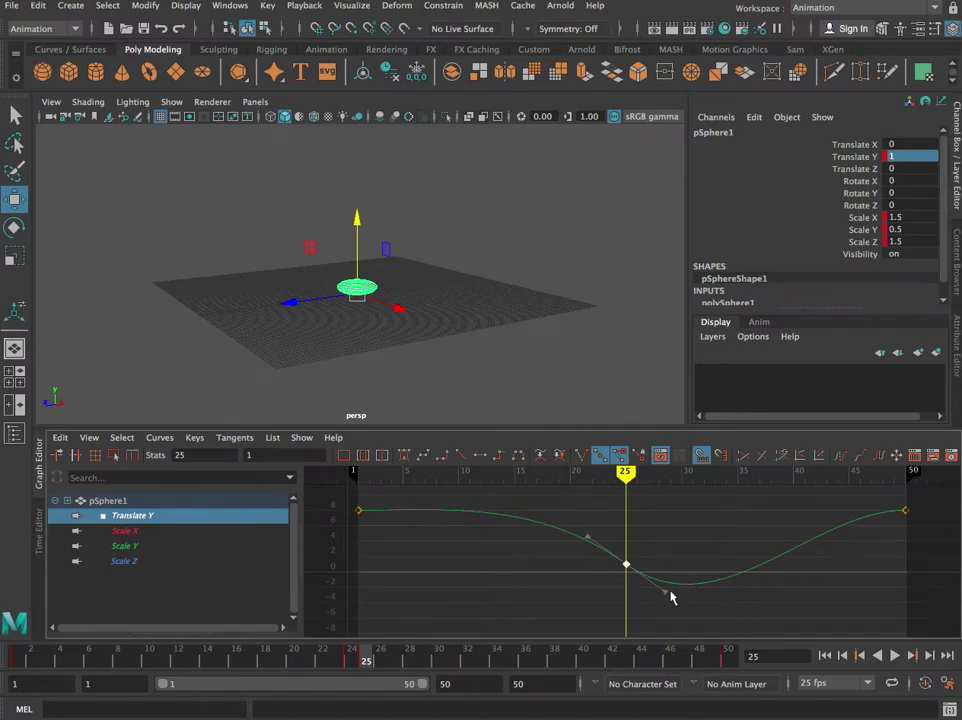
drag(668, 598, 674, 568)
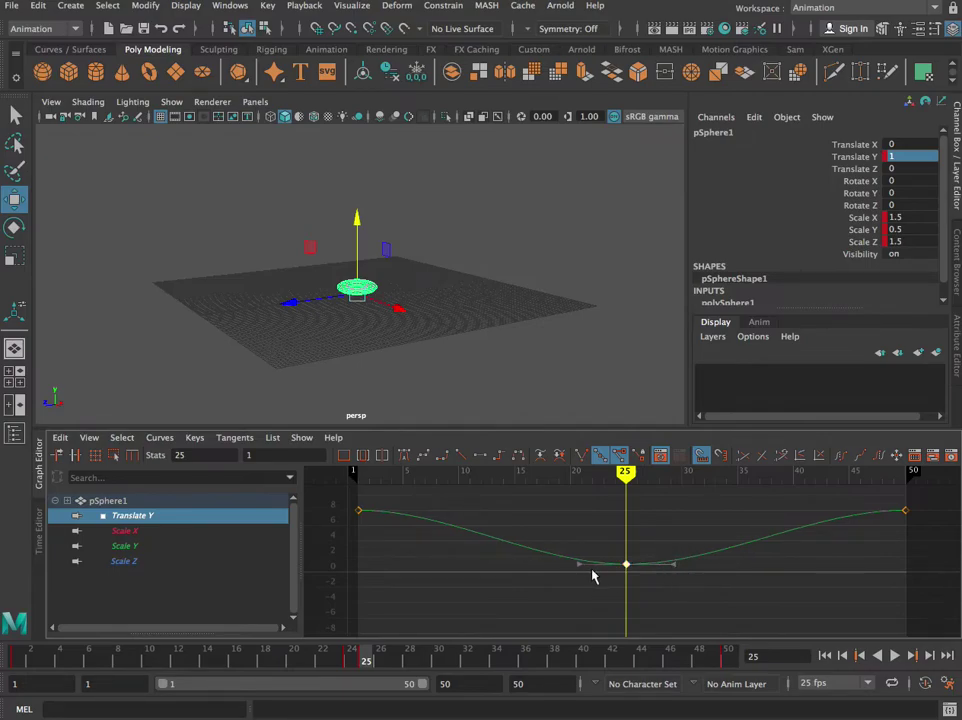
drag(581, 566, 581, 564)
Step: Break the tangents of the Translate Y key at frame 25 and raise both handles to form a sharp V-shaped bounce
right_click(627, 567)
right_drag(627, 567, 757, 630)
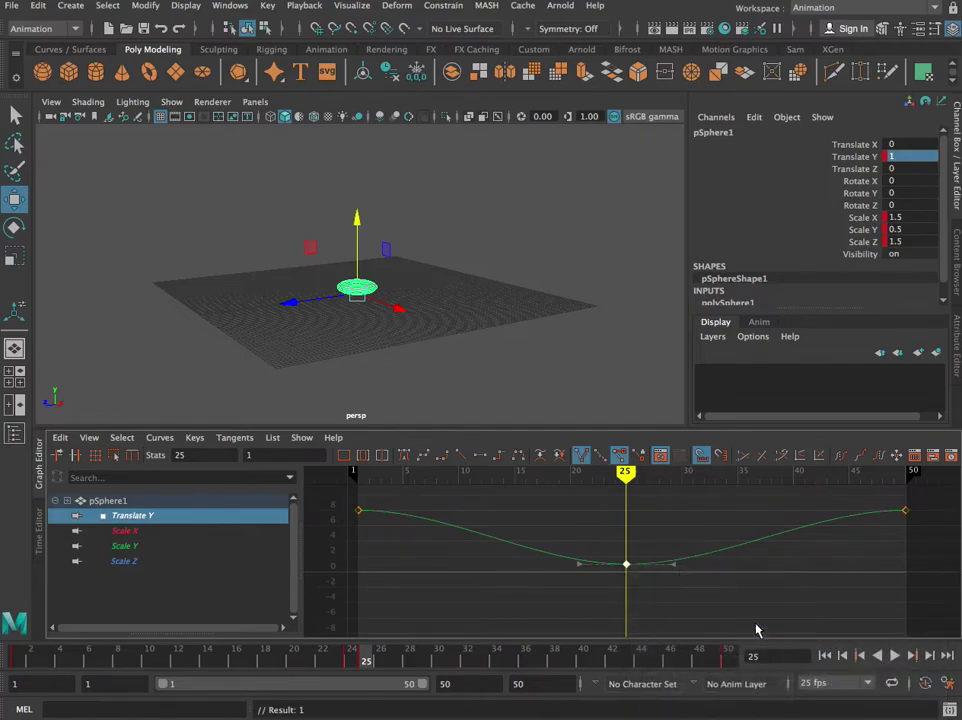
drag(580, 566, 583, 543)
drag(672, 564, 667, 543)
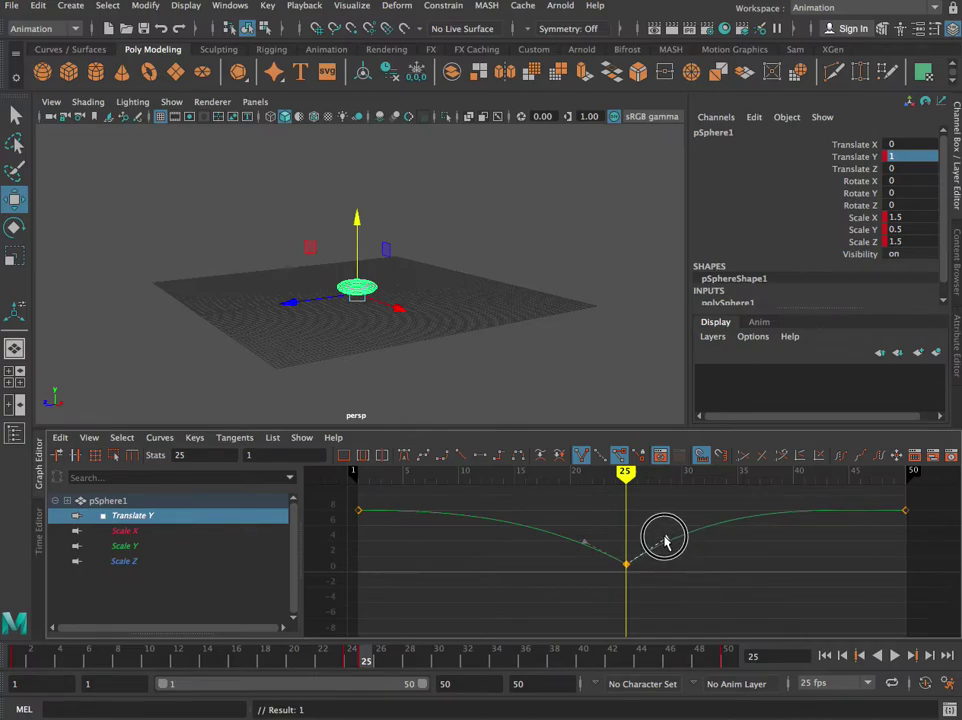
click(665, 539)
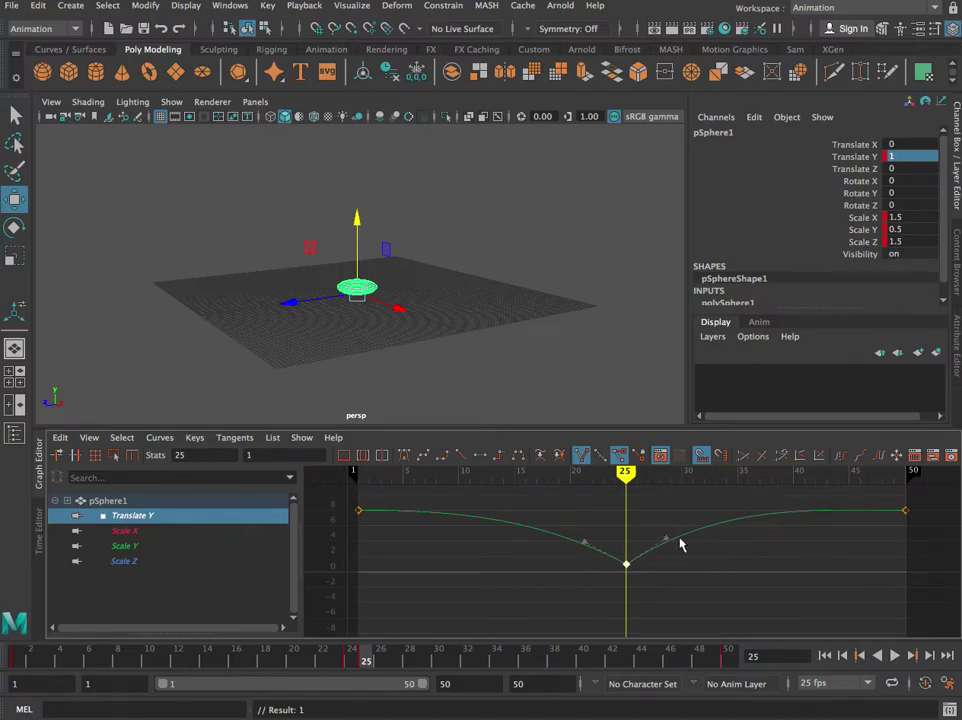
click(668, 541)
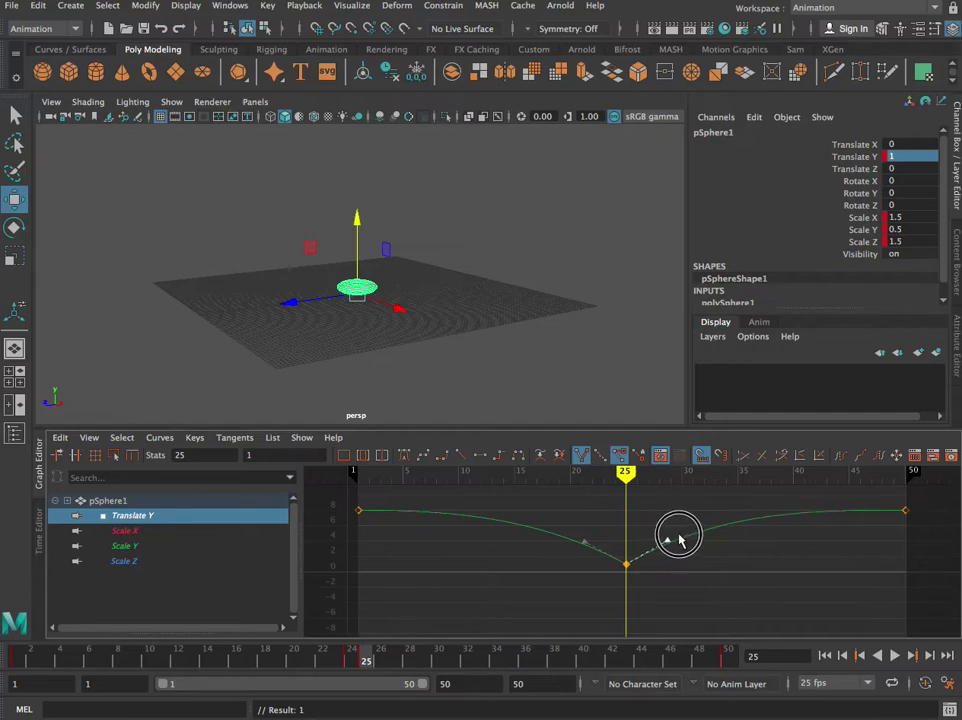
click(586, 547)
click(585, 542)
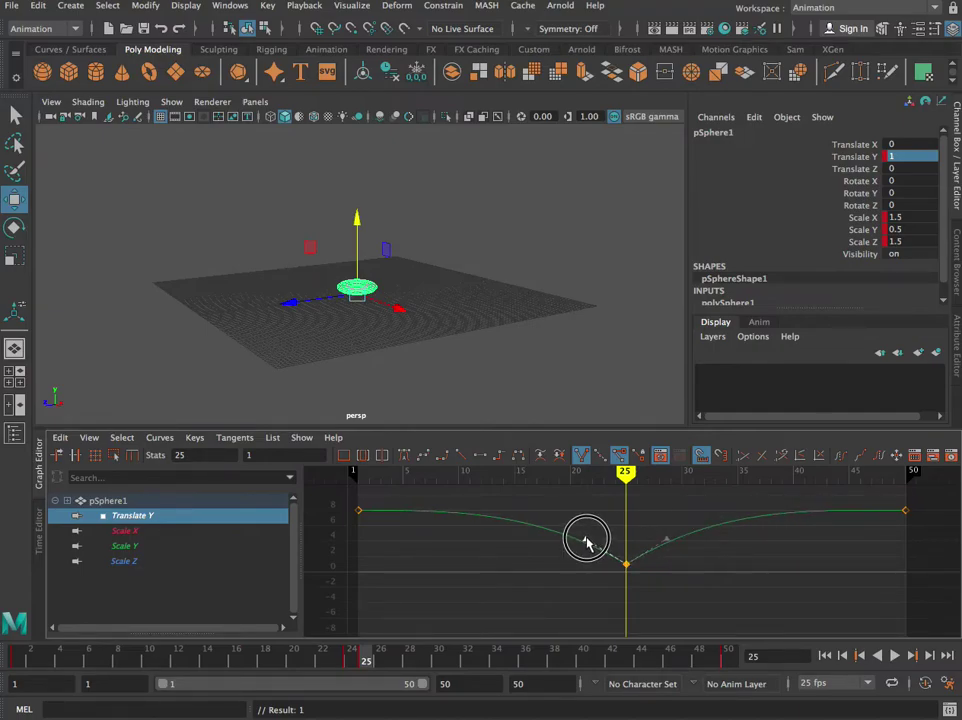
click(643, 587)
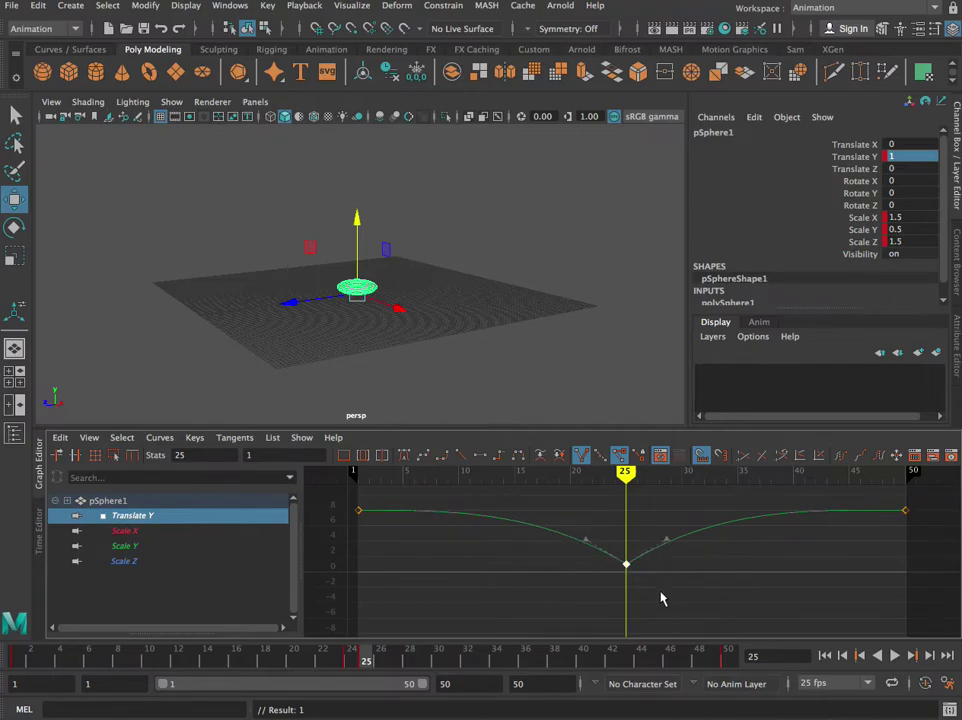
Step: Play the bounce from frame 1, and examine the Scale X, Scale Y and Scale Z curves one by one
drag(622, 478, 357, 473)
click(894, 655)
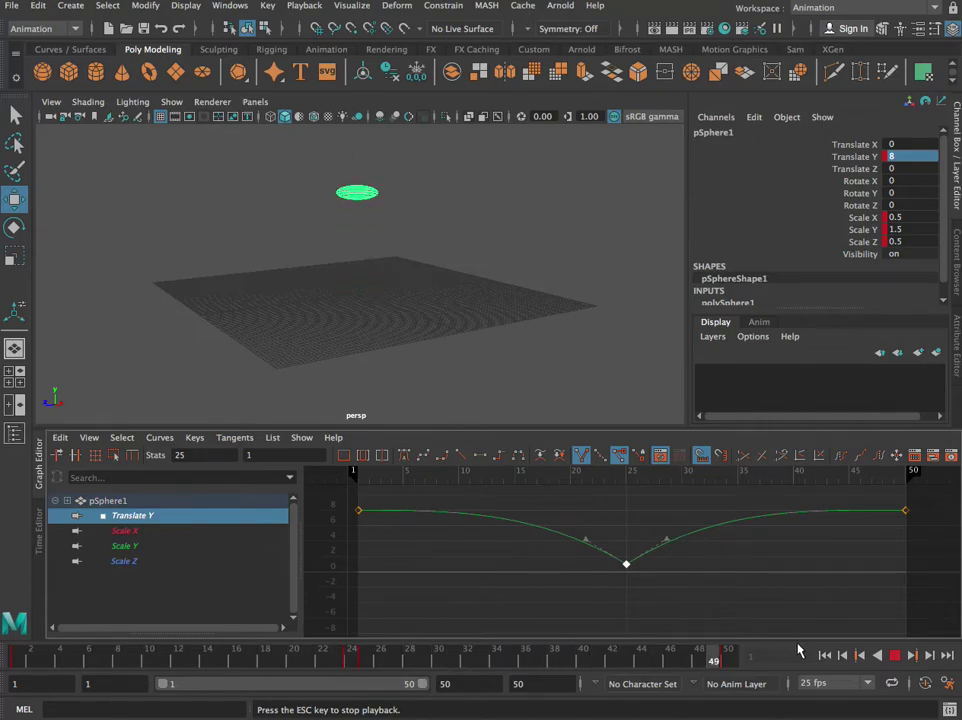
click(183, 531)
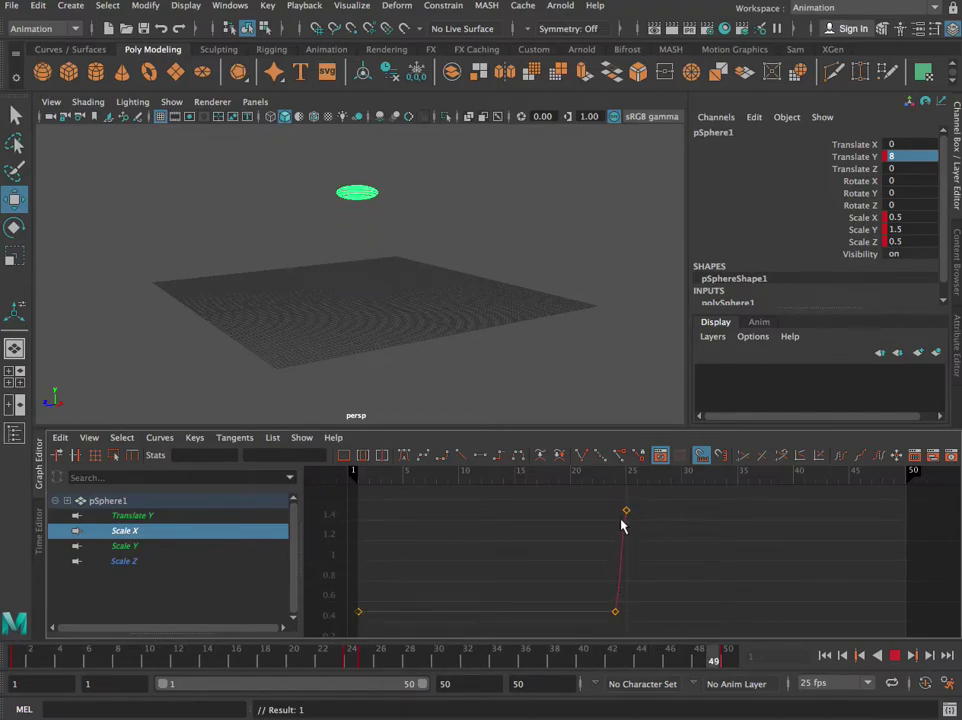
click(148, 549)
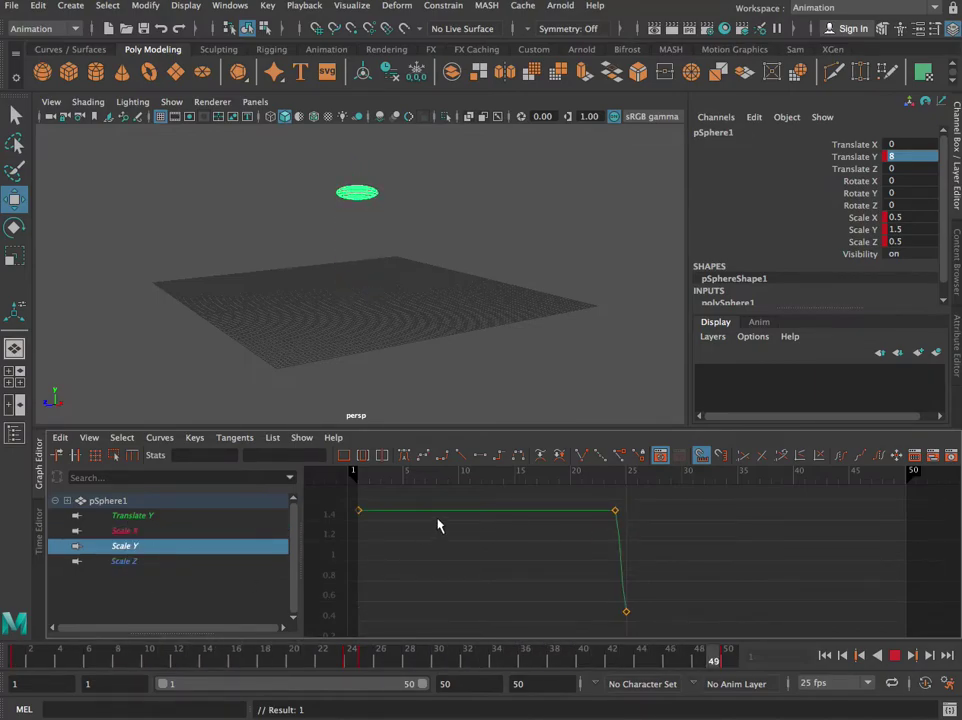
click(144, 563)
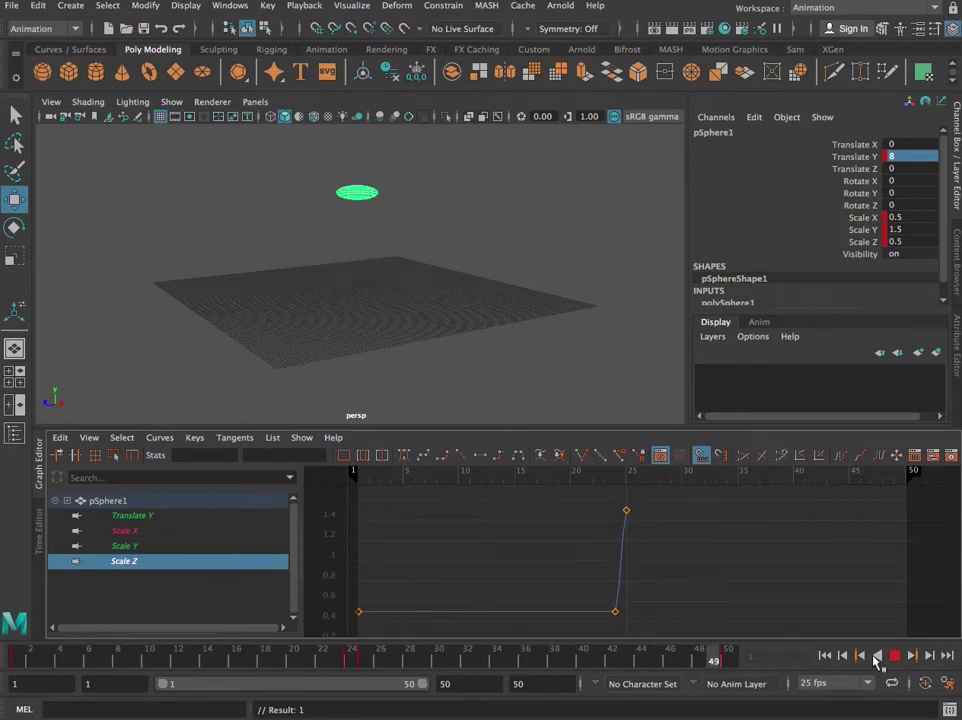
Step: At frame 50, set Scale X to 0.5, Scale Y to 1.5 and Scale Z to 0.5, and key all three channels
click(601, 472)
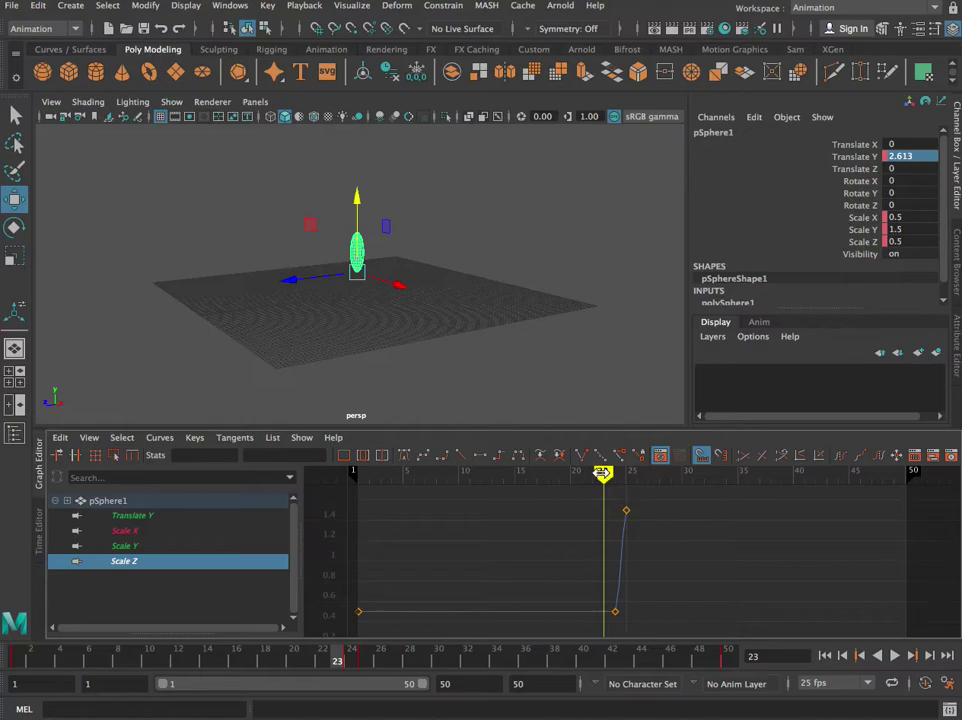
drag(601, 472, 625, 476)
mouse_move(627, 478)
mouse_down()
mouse_move(919, 494)
mouse_move(901, 497)
mouse_up()
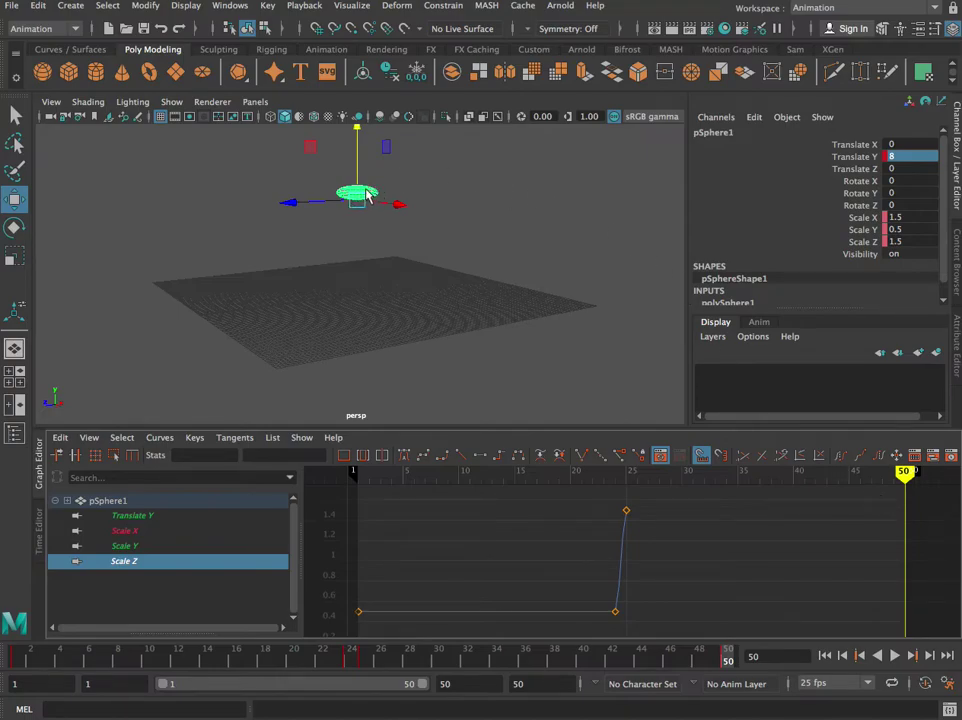
double_click(911, 218)
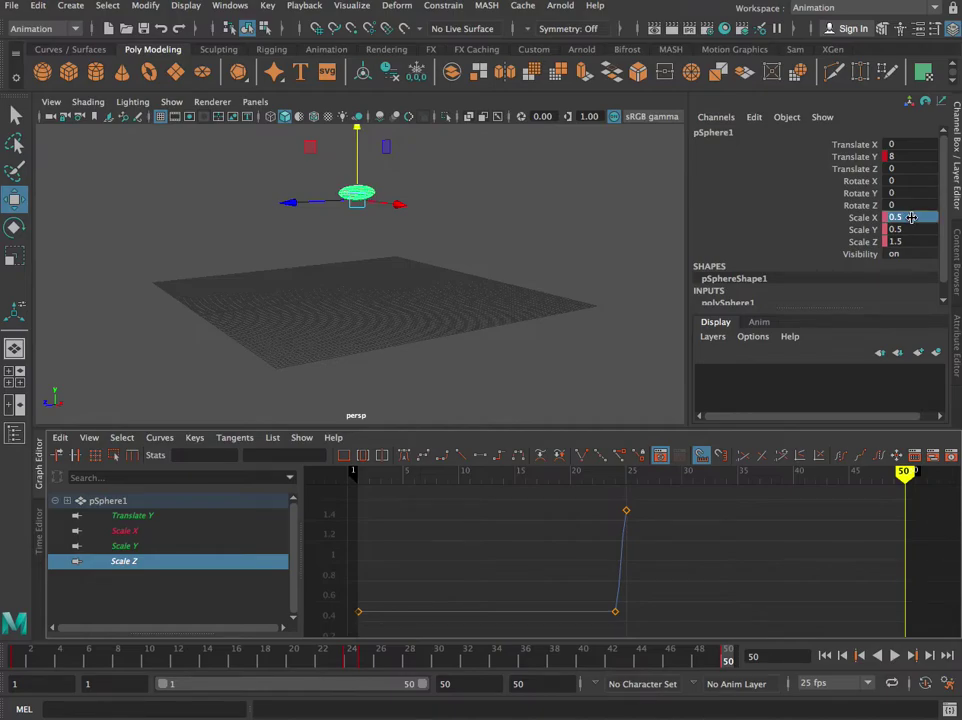
double_click(911, 229)
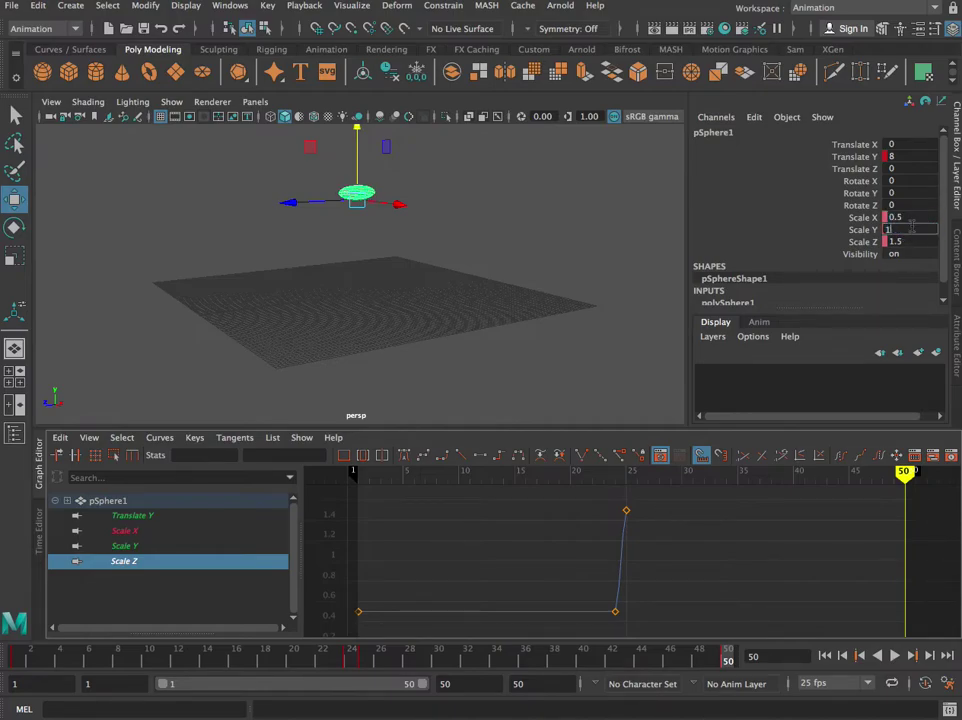
text(1.5)
key(Return)
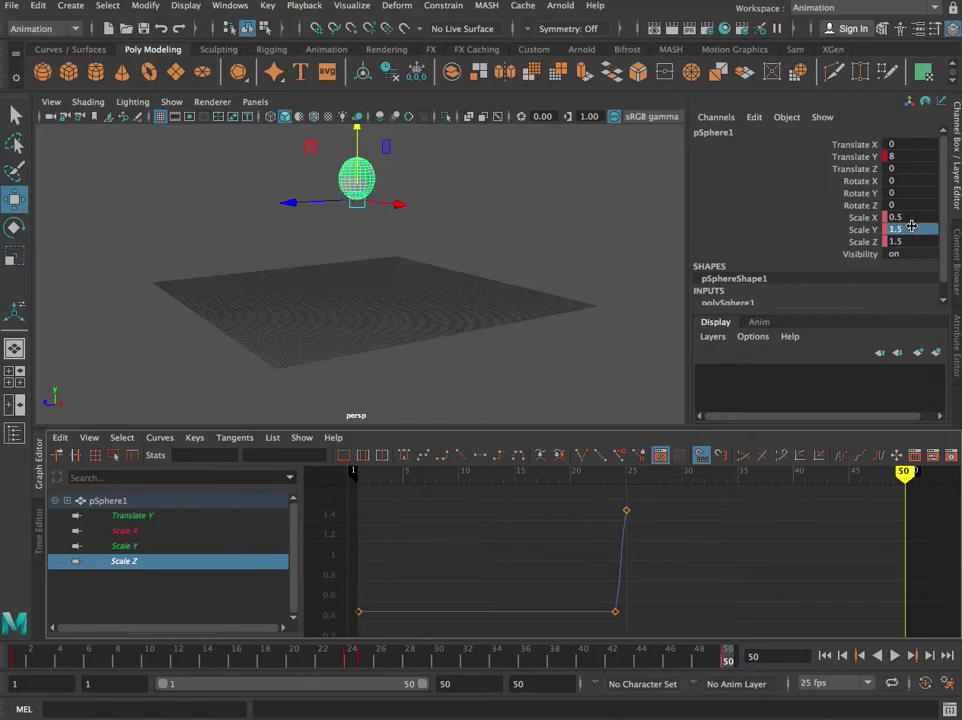
double_click(907, 242)
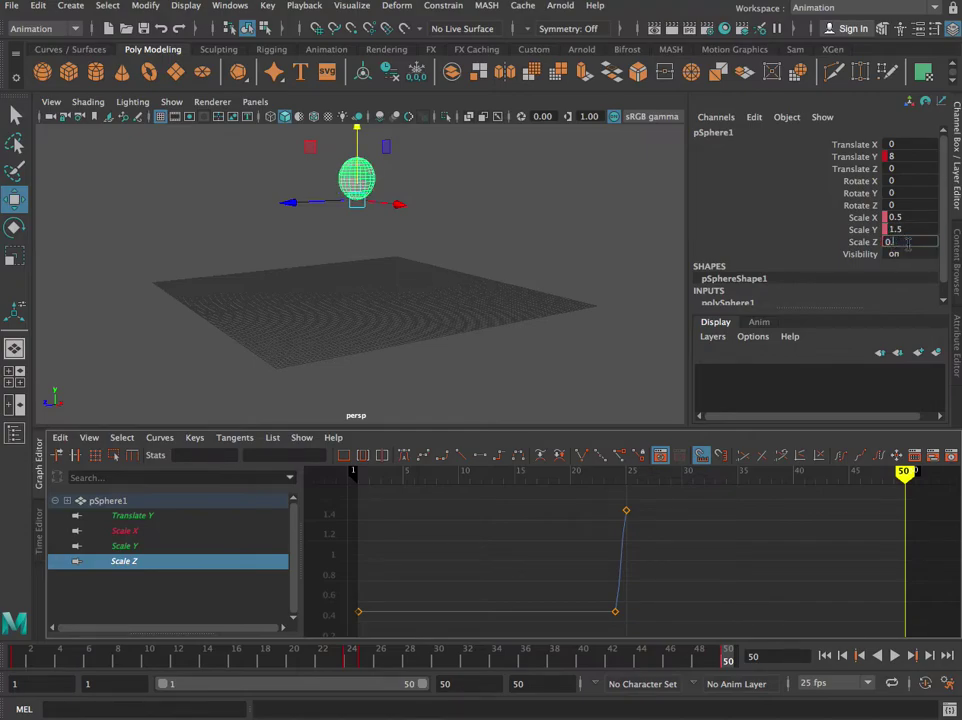
text(0.5)
key(Return)
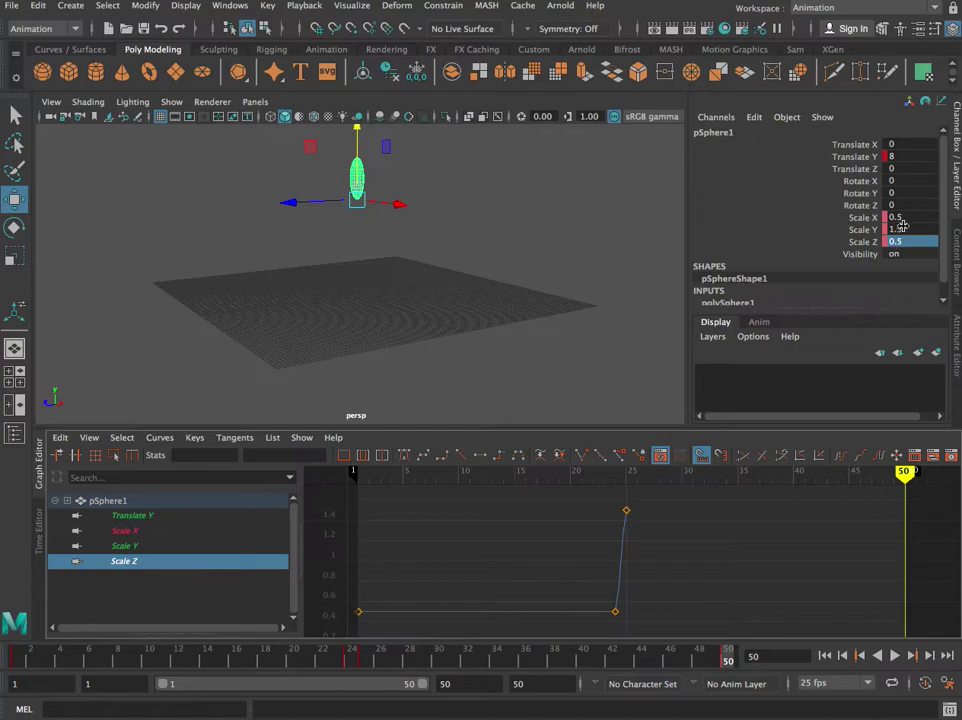
shift+click(900, 218)
right_drag(906, 219, 940, 250)
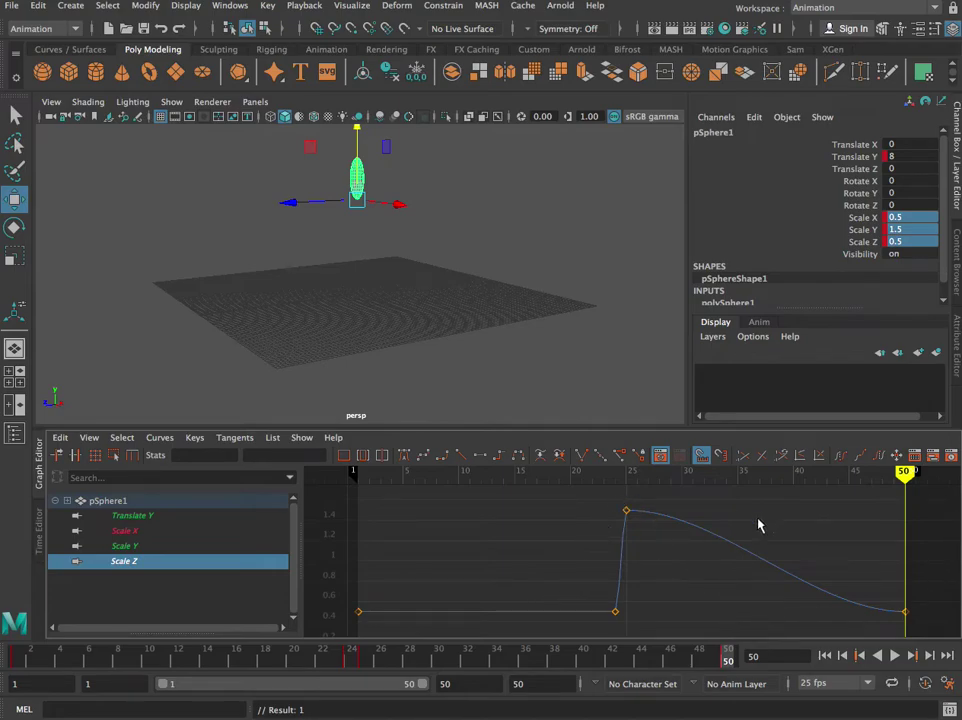
Step: Play the bounce from frame 1 and compare the Scale X, Scale Y and Scale Z curves around frame 25
key(alt+v)
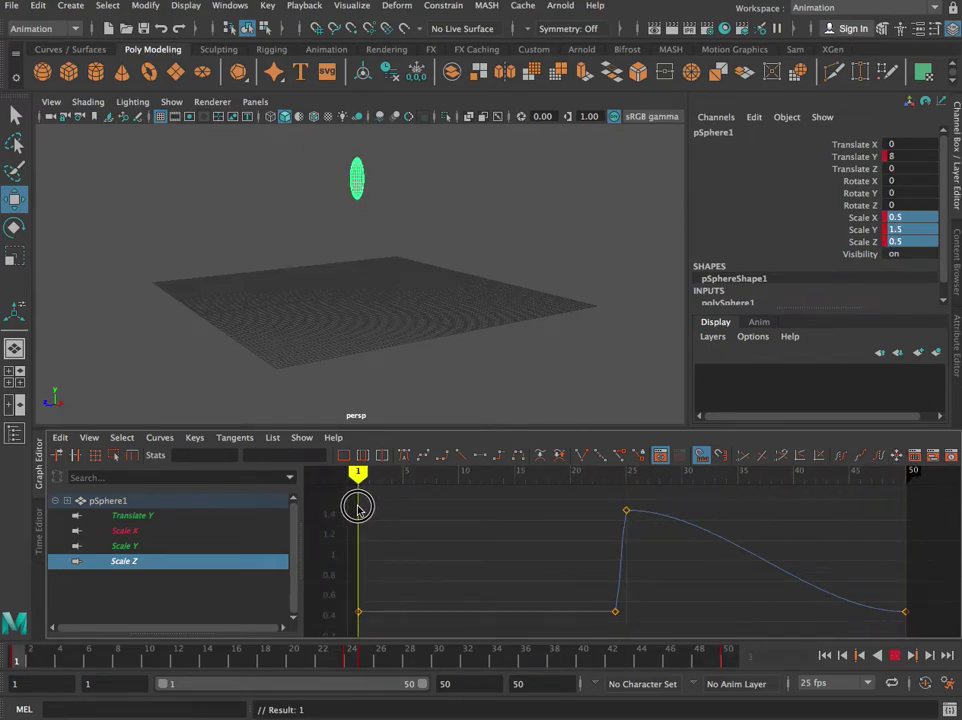
key(alt+v)
click(895, 655)
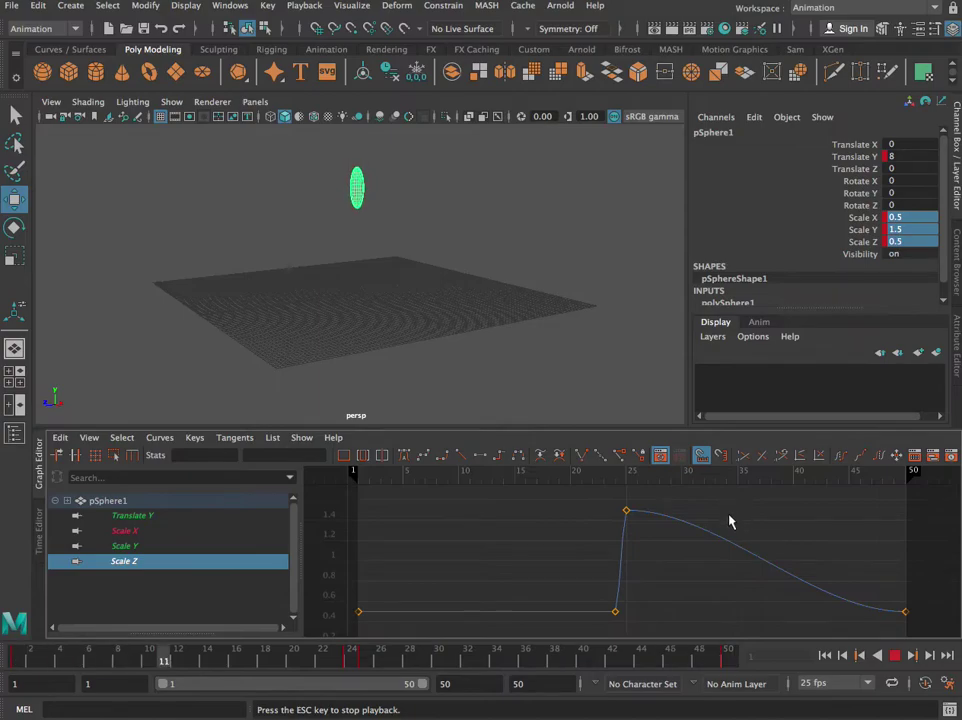
click(626, 512)
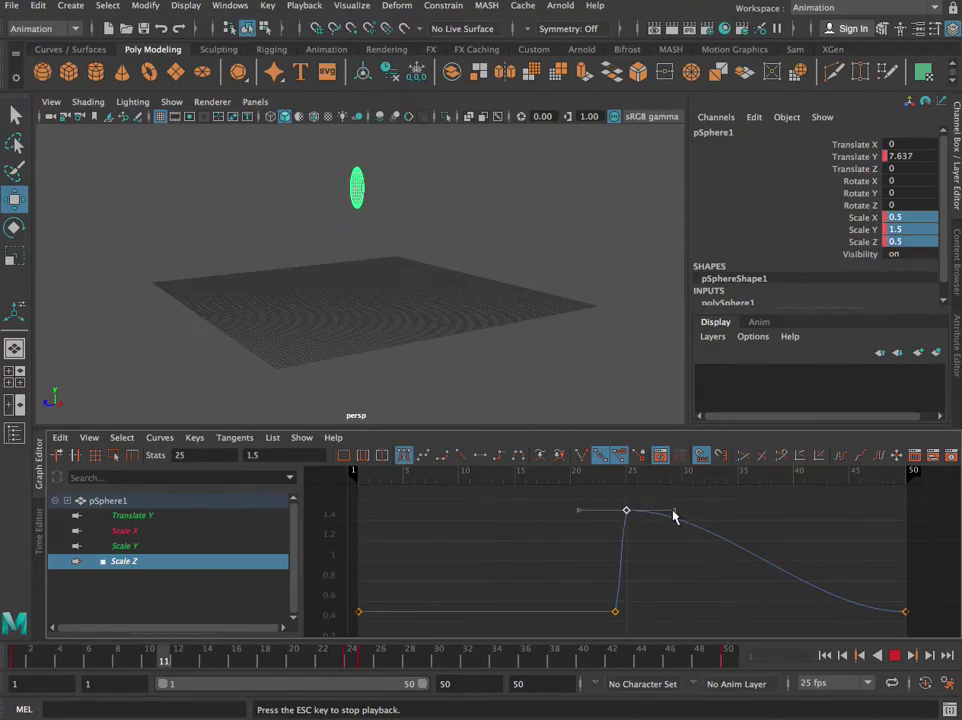
shift+click(146, 546)
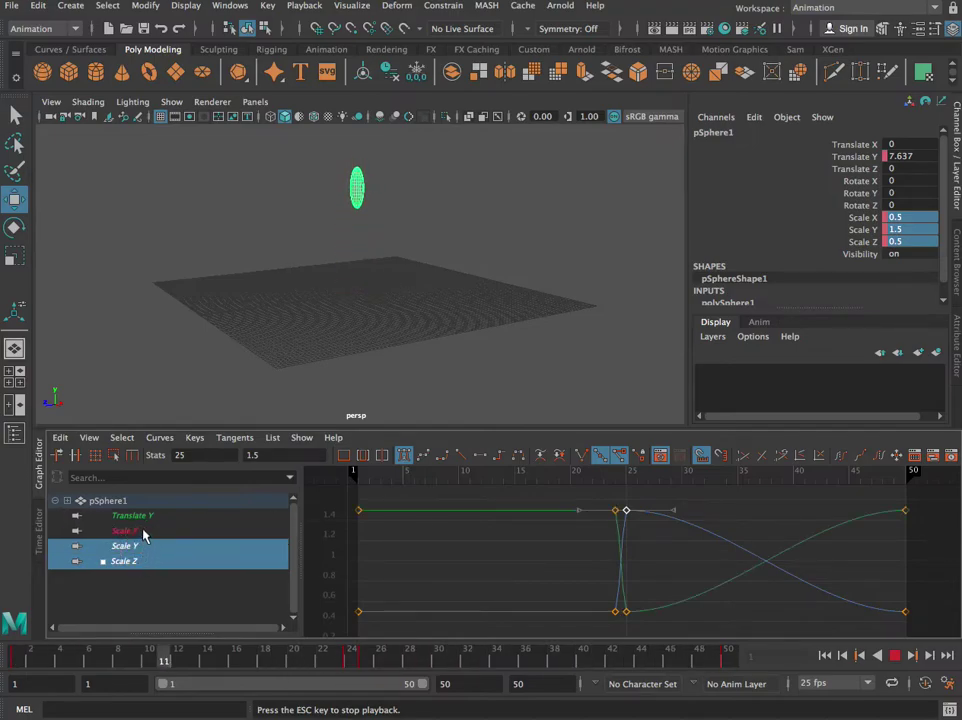
shift+click(144, 530)
Step: On the Scale X curve, raise the incoming tangent of the frame 50 key so the value falls off late
click(183, 533)
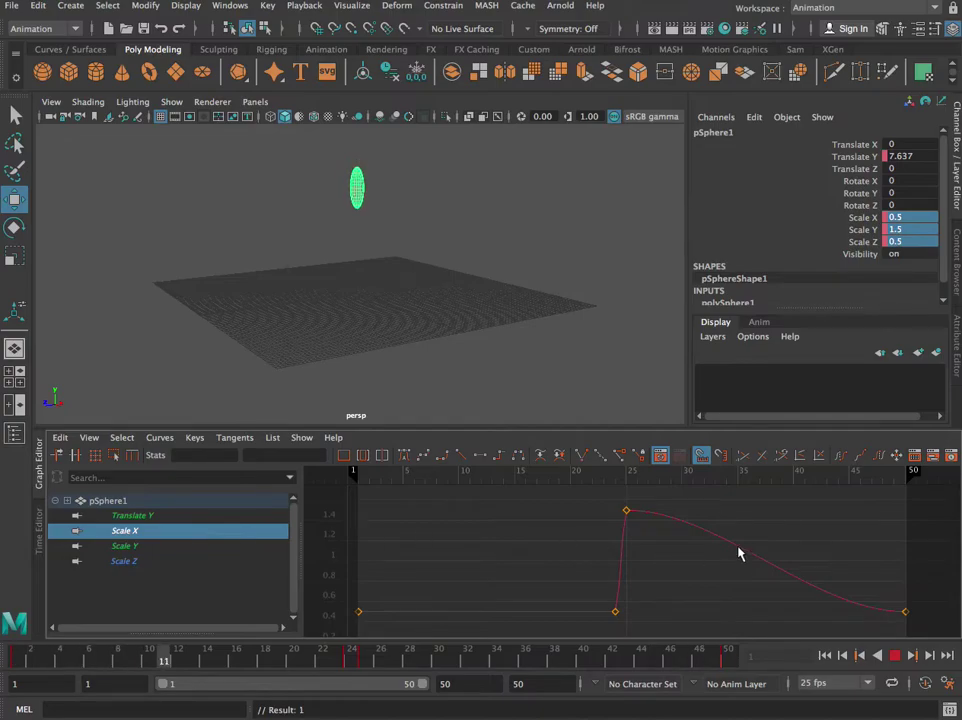
click(626, 512)
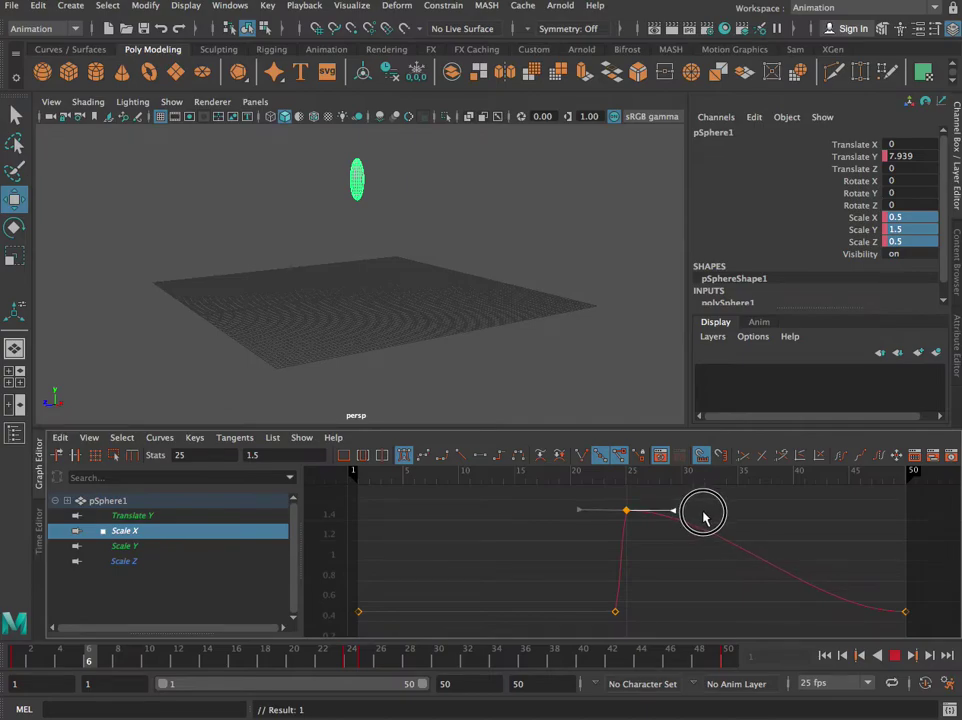
click(904, 611)
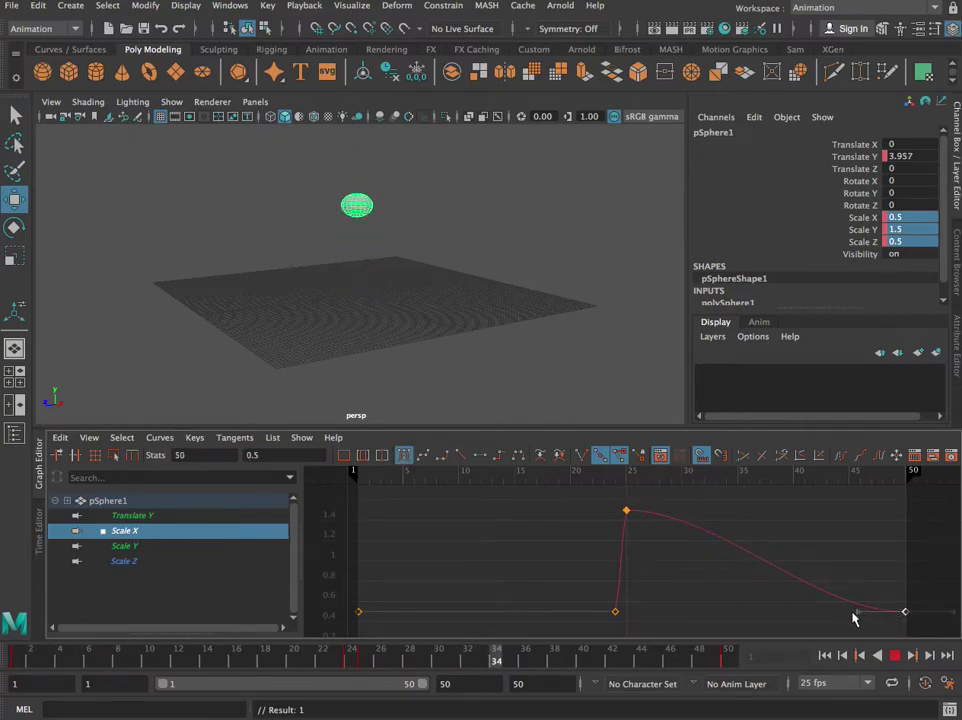
drag(857, 613, 849, 549)
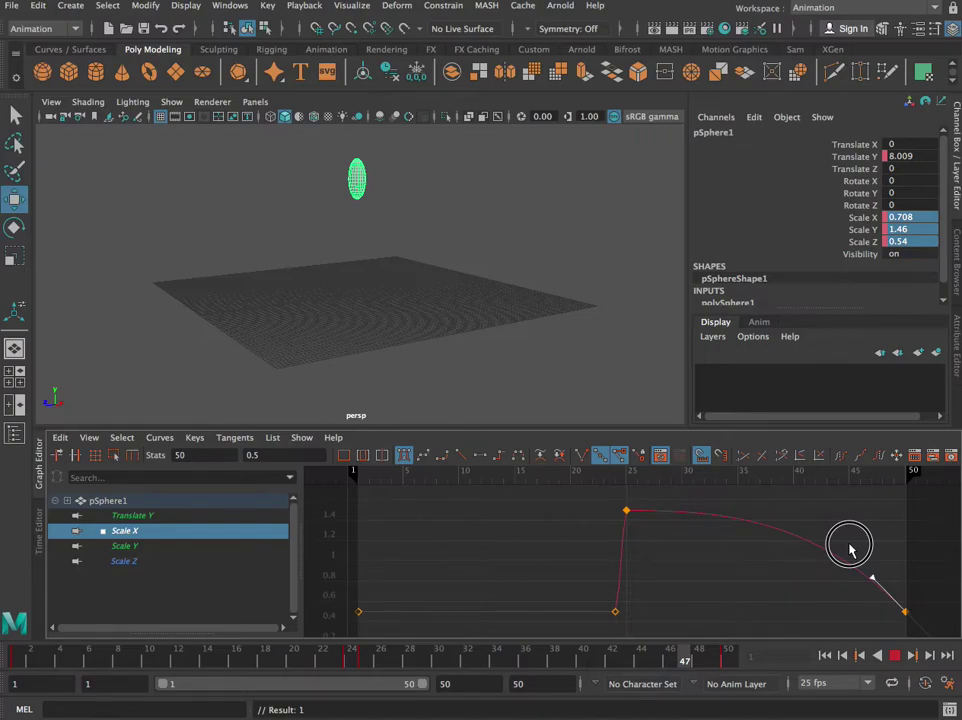
click(849, 547)
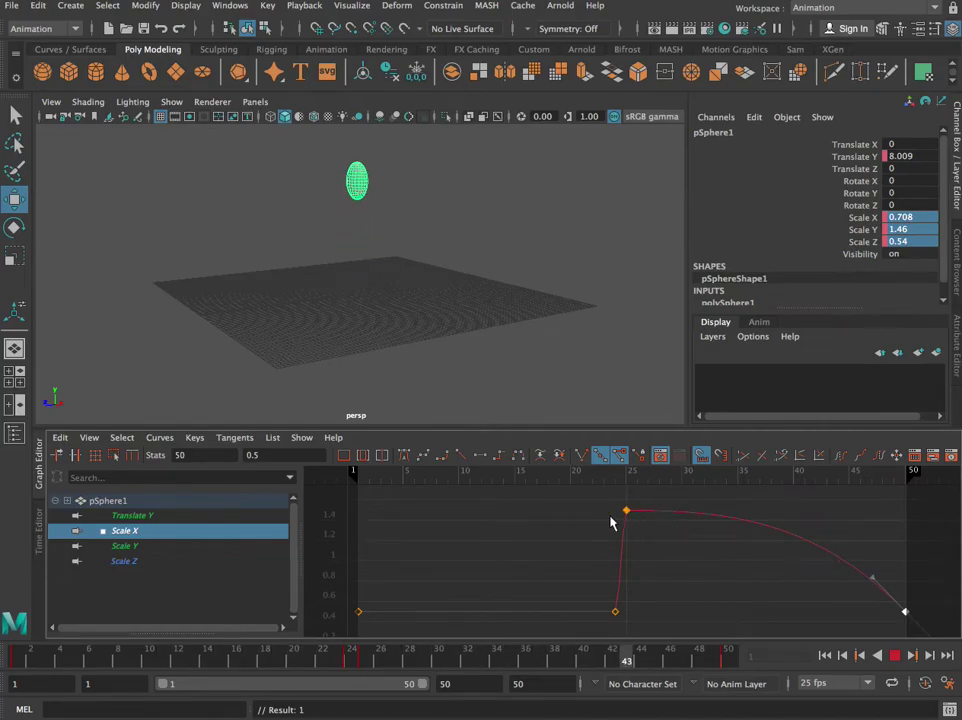
Step: Rotate the outgoing tangent of the Scale Y key at frame 25 upward for a fast initial rise
click(182, 548)
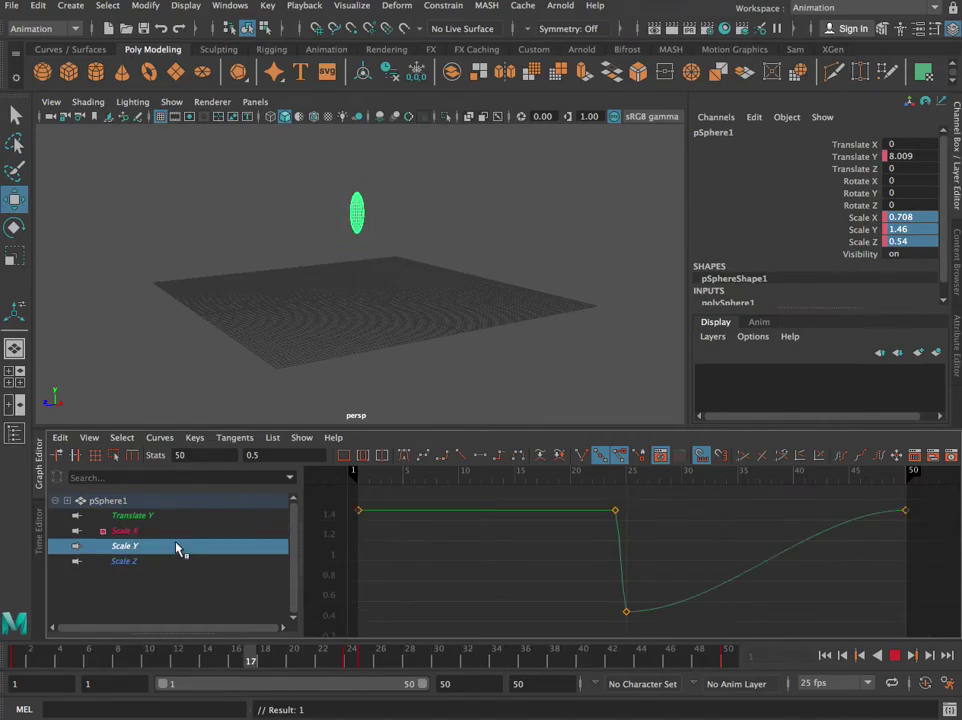
click(626, 611)
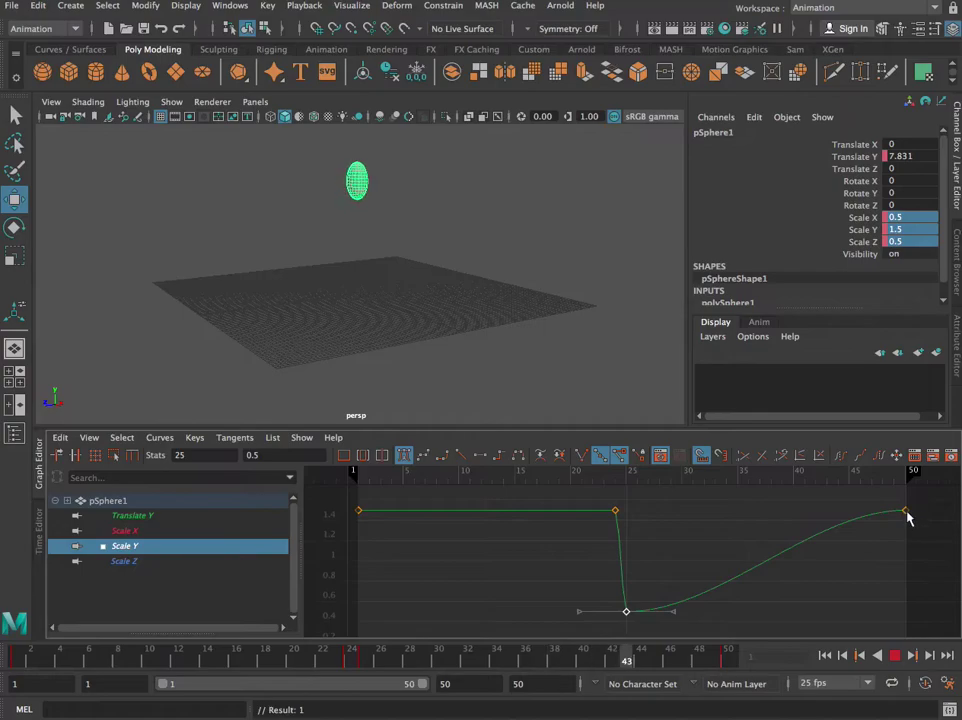
drag(675, 611, 661, 565)
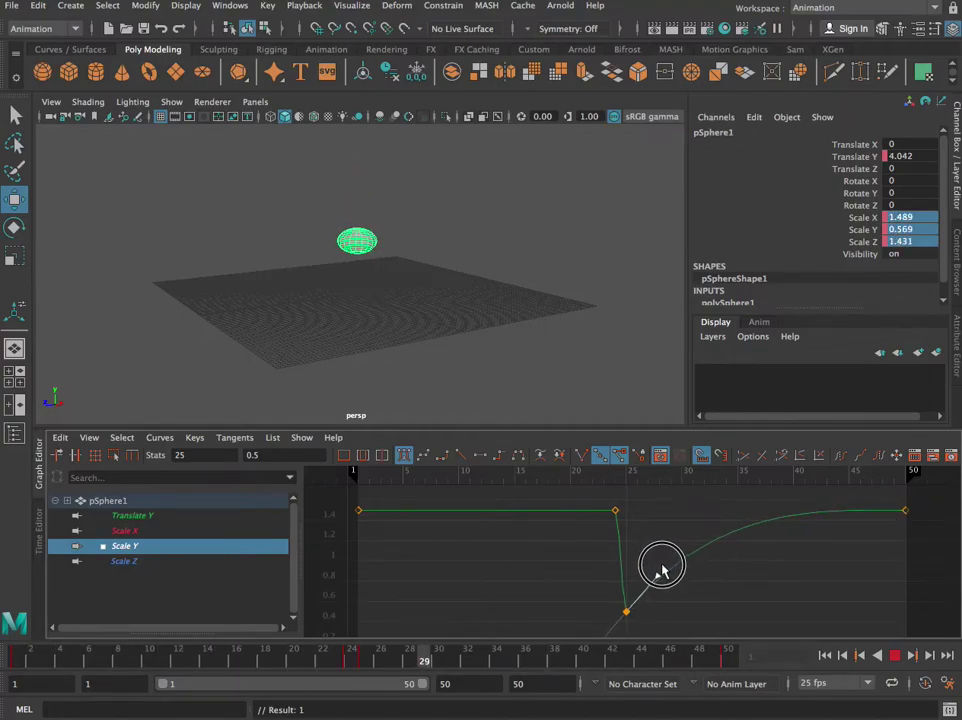
Step: Raise the incoming tangent of the Scale Z key at frame 50 so the curve bulges upward before its end
click(150, 561)
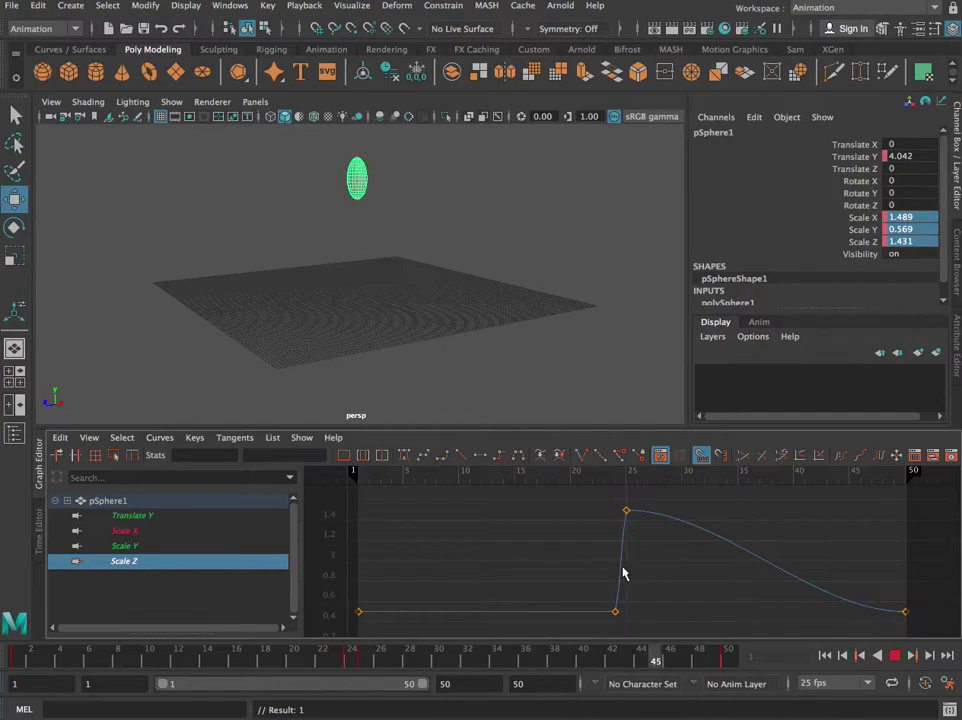
click(626, 512)
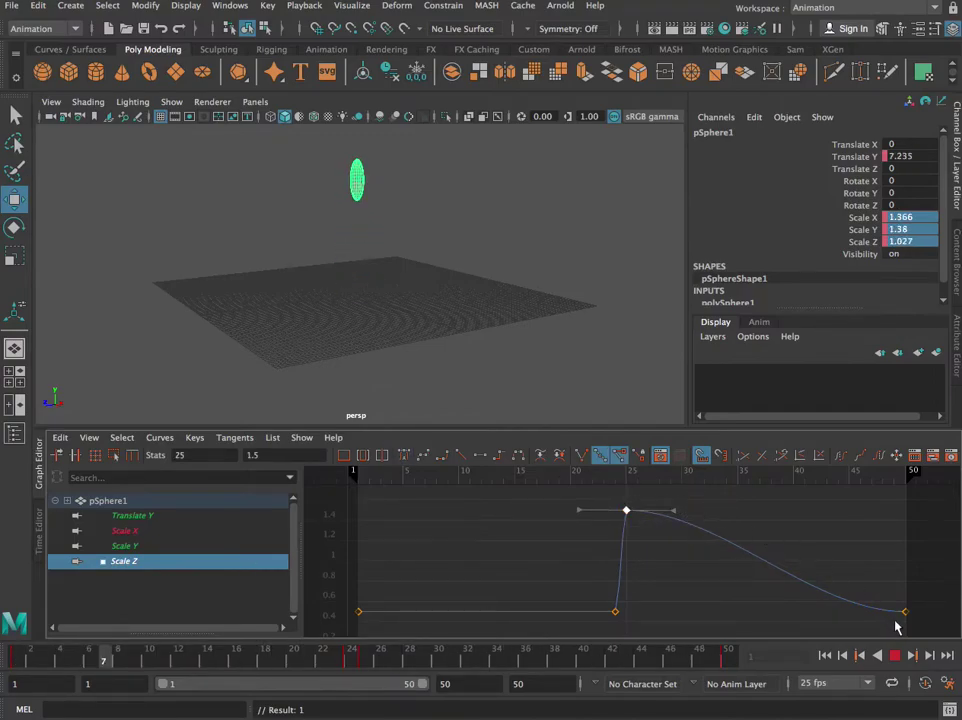
click(904, 612)
drag(859, 616, 859, 562)
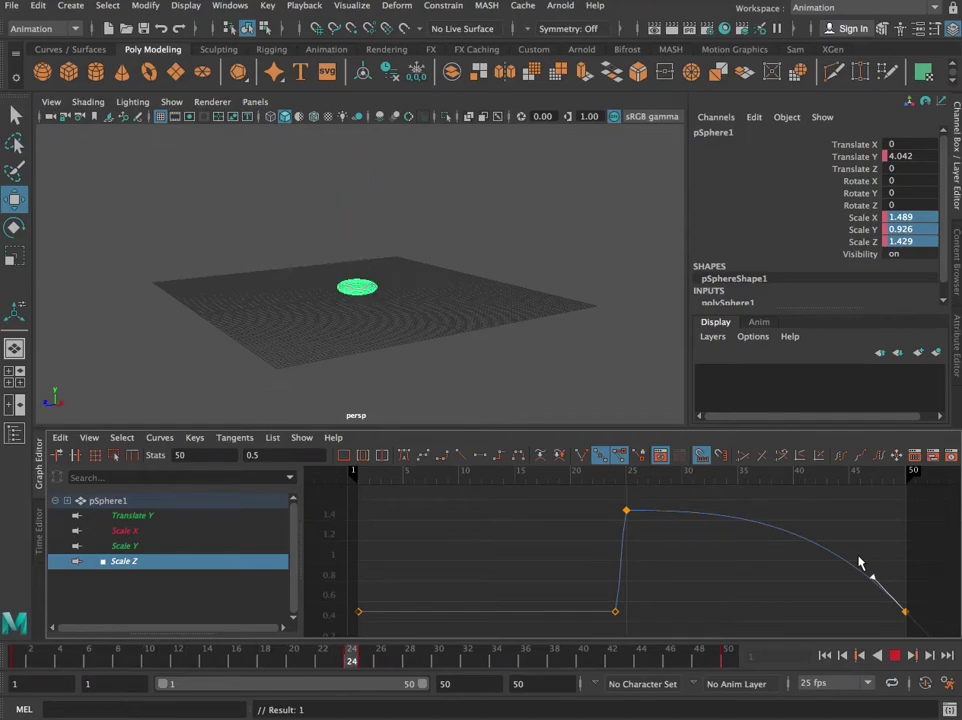
Step: Reshape the Scale Z curve with a downward-sloping tangent at frame 25 and a flat tangent at frame 50
drag(872, 577, 852, 627)
click(626, 510)
drag(674, 518, 683, 566)
drag(859, 624, 853, 617)
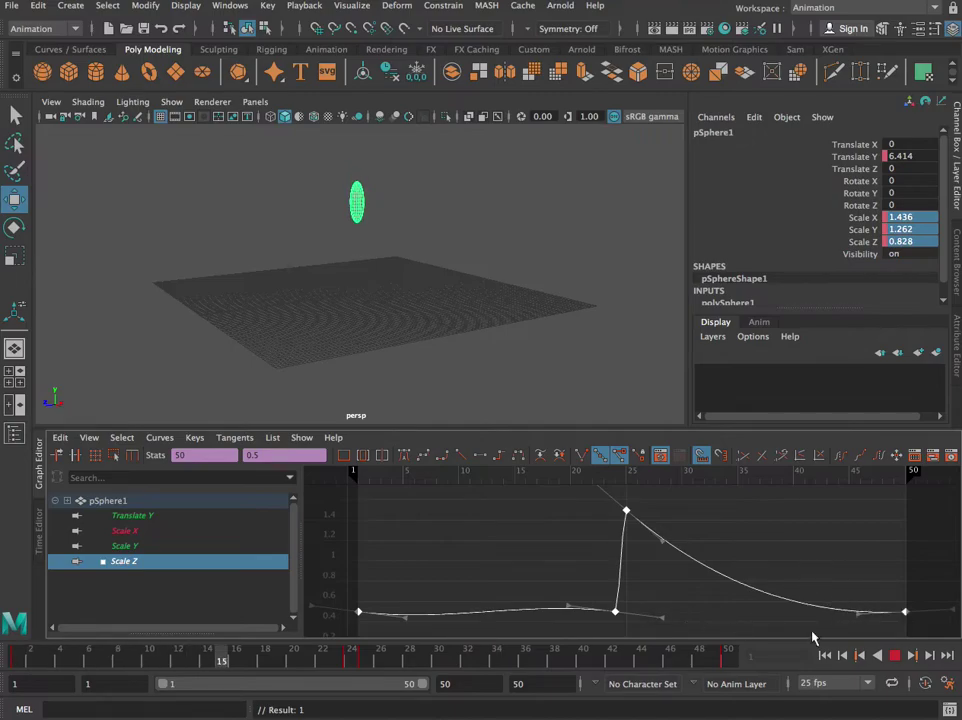
click(858, 615)
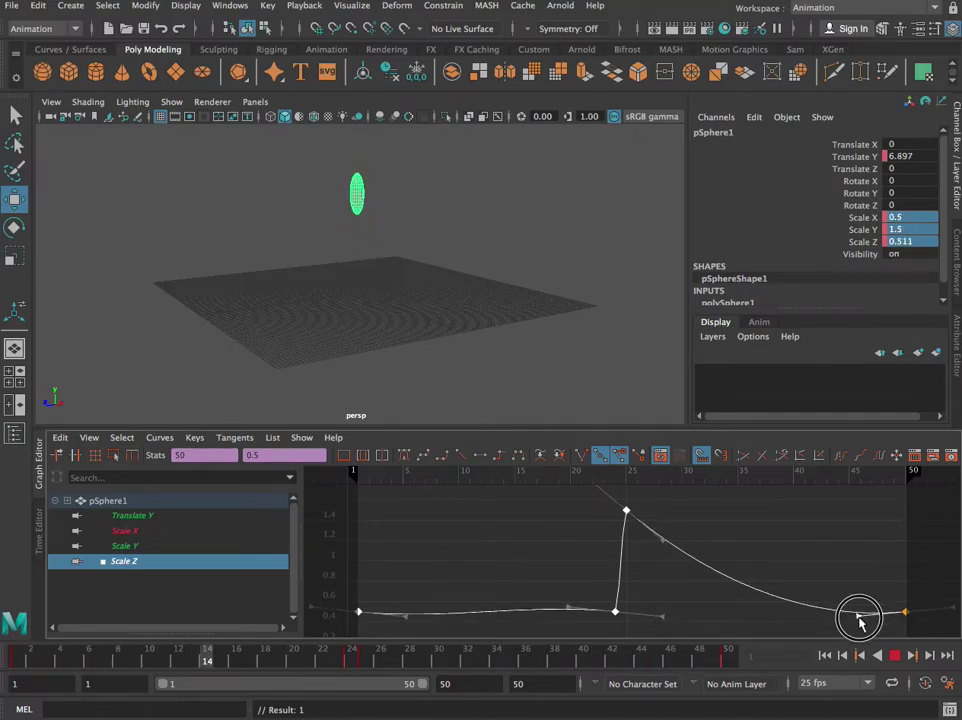
key(ctrl+z)
click(868, 625)
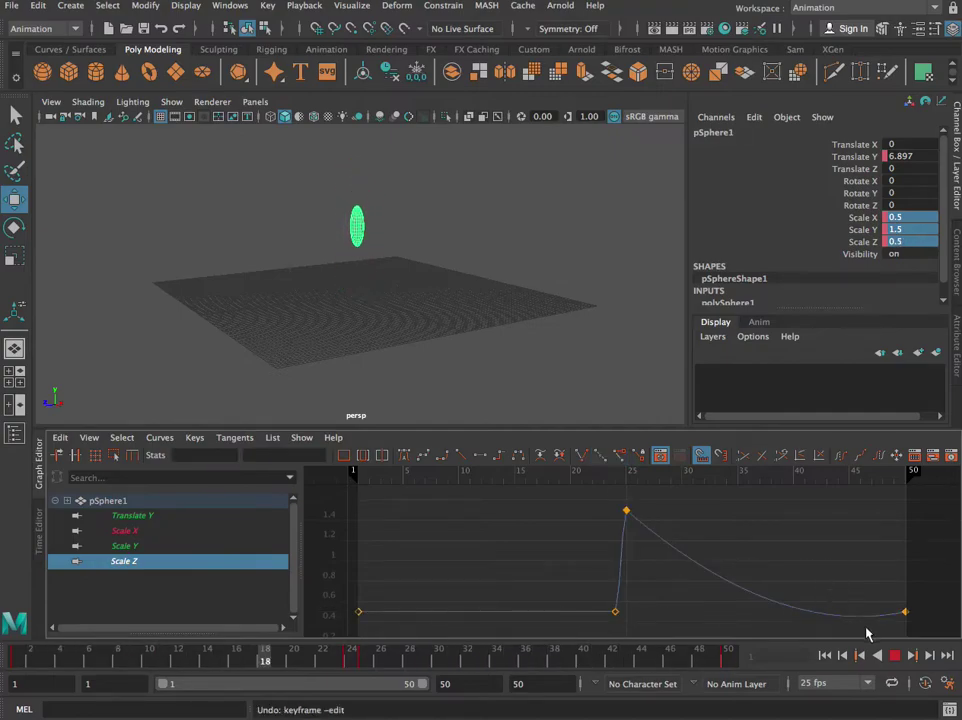
drag(863, 621, 843, 617)
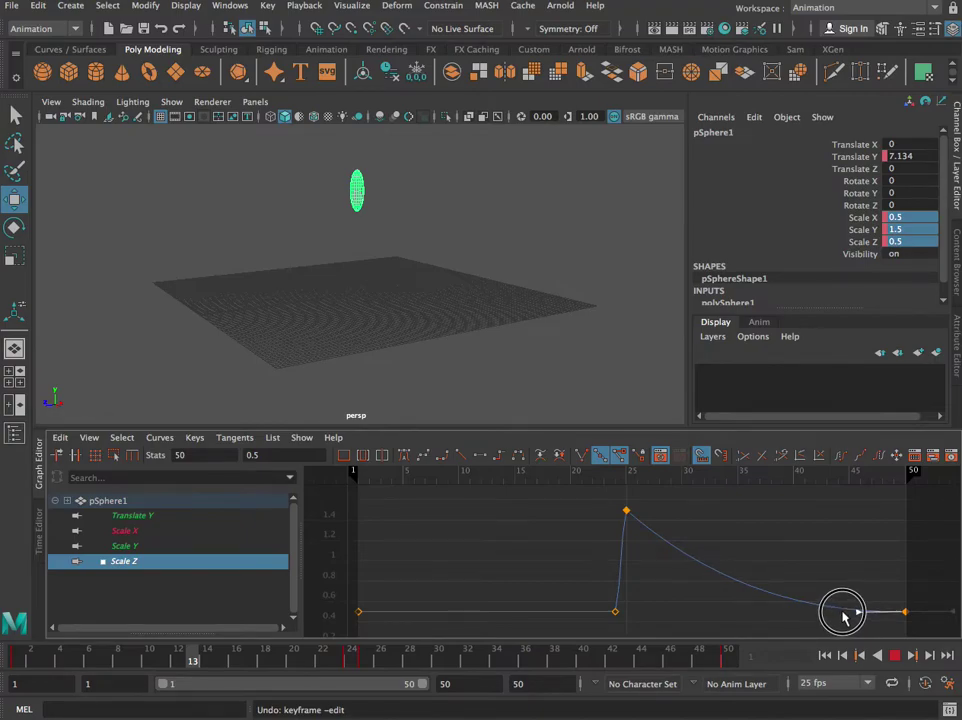
drag(843, 617, 843, 612)
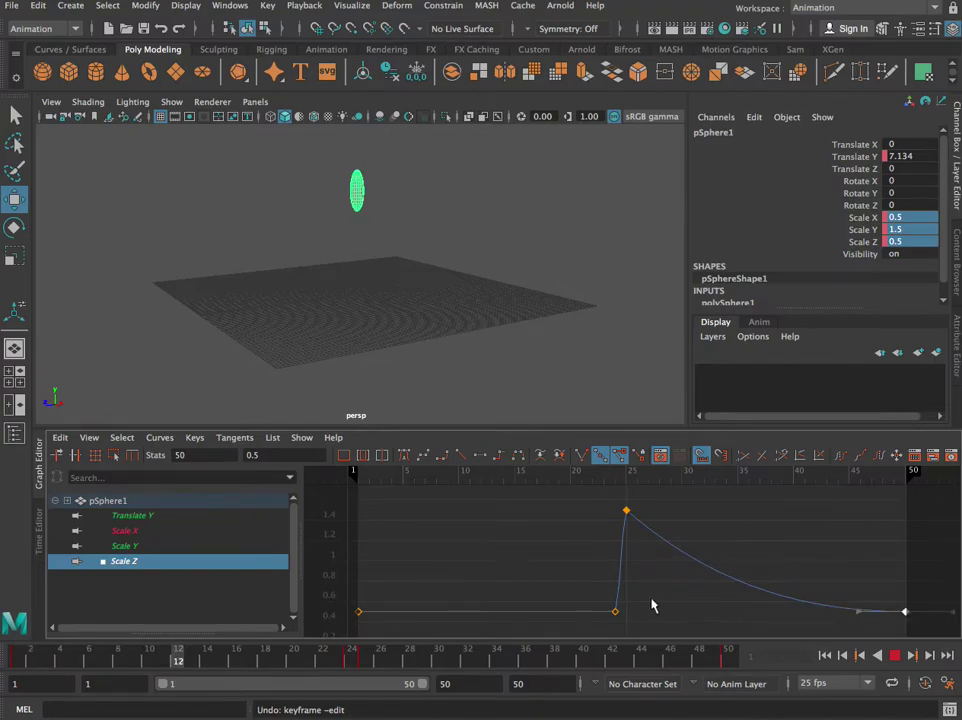
Step: On the Scale Y curve, flatten the frame 25 tangent and lower the frame 50 incoming tangent for a slow start and late rise
click(149, 550)
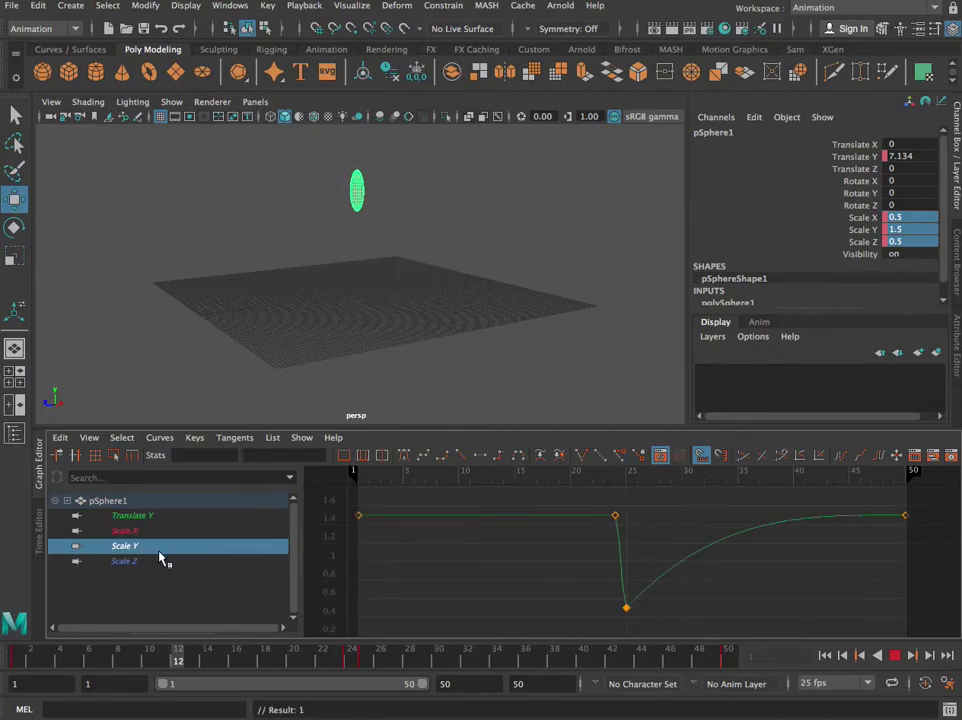
click(668, 573)
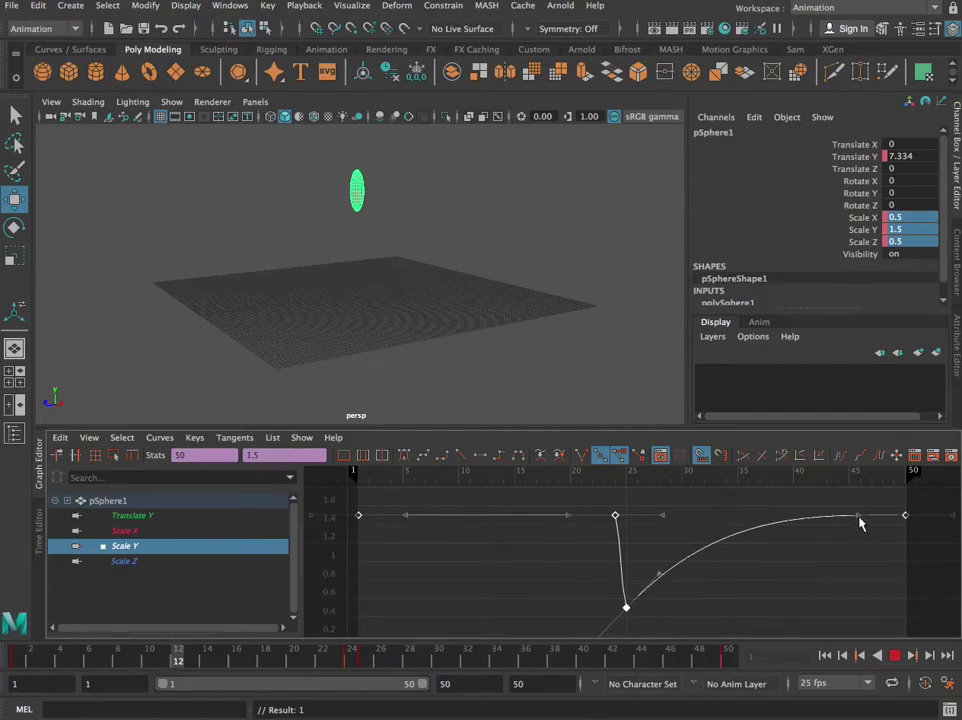
drag(661, 578, 675, 605)
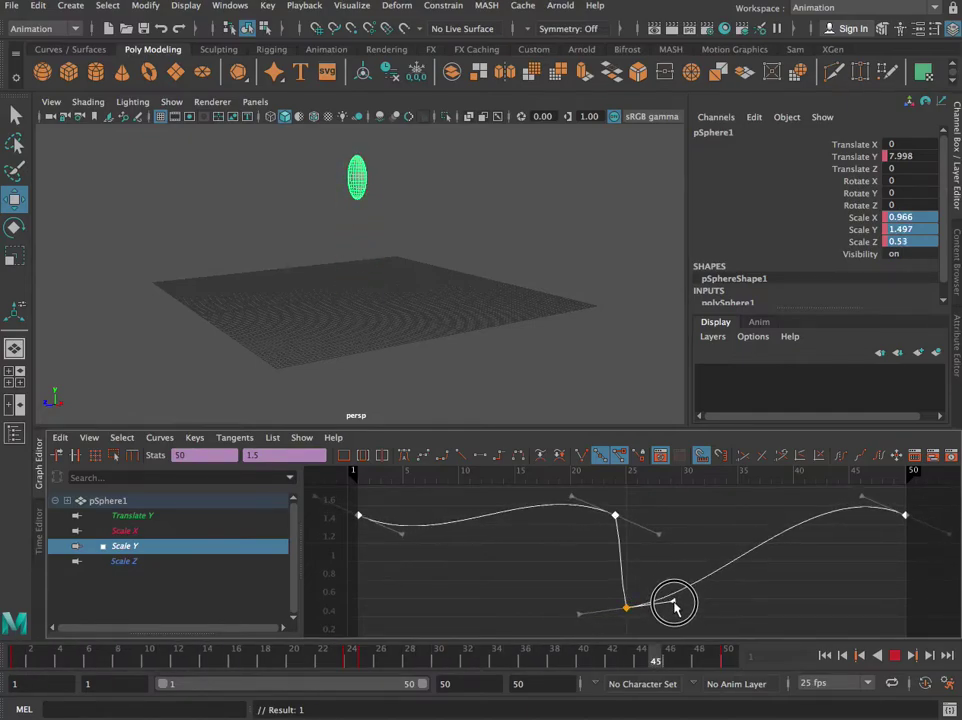
key(ctrl+z)
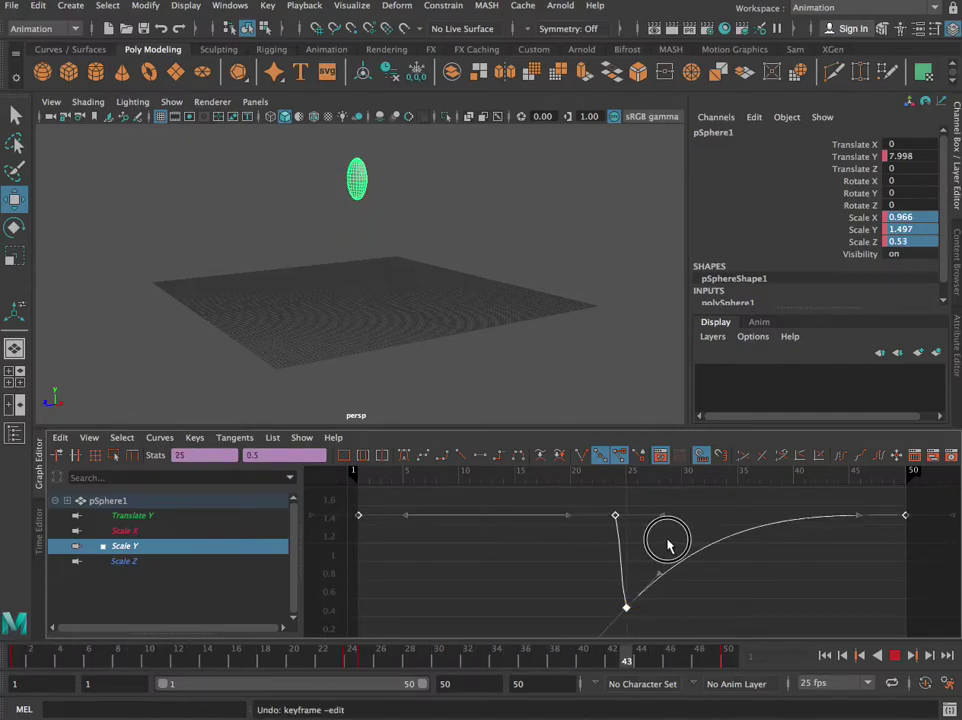
click(627, 607)
drag(657, 575, 676, 614)
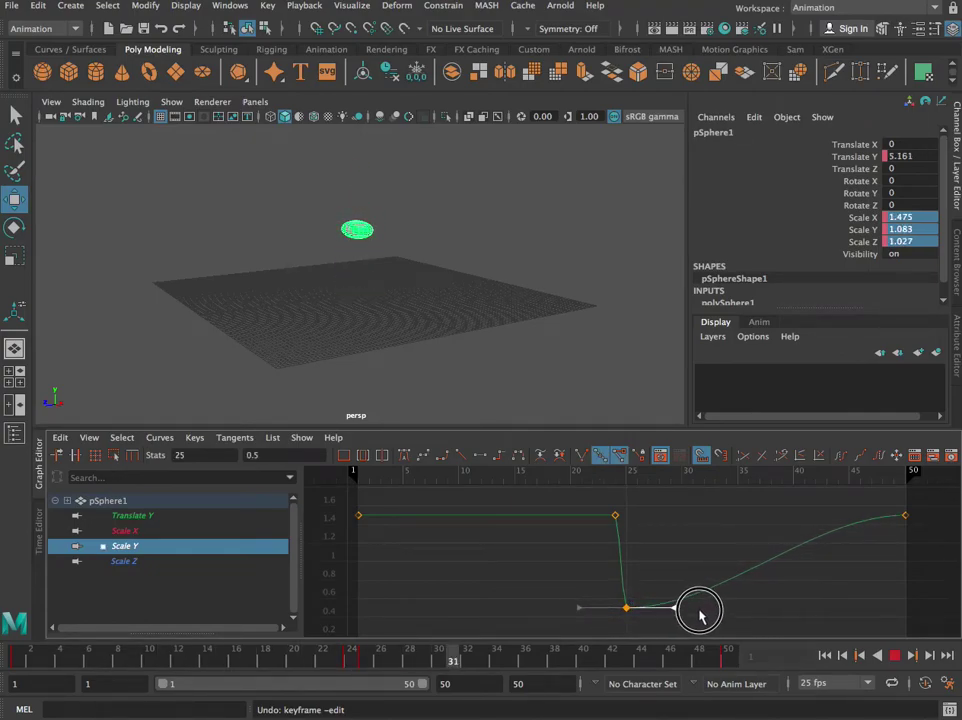
click(905, 516)
drag(870, 511, 883, 545)
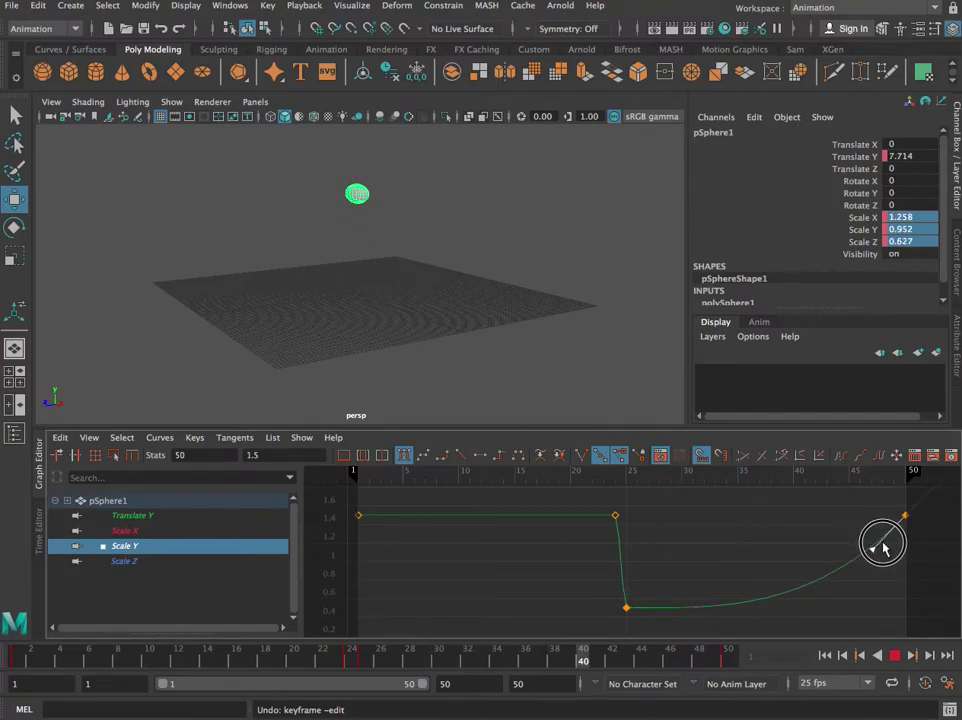
Step: Compare the shapes of the Scale Z, Scale X and Scale Y curves after frame 25
click(148, 565)
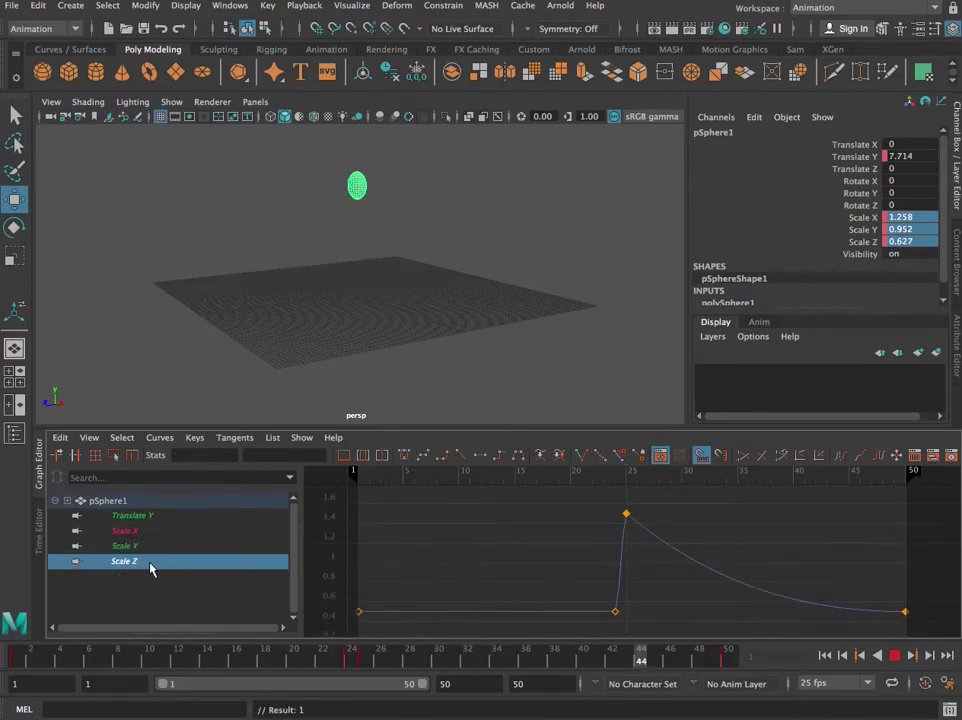
click(626, 514)
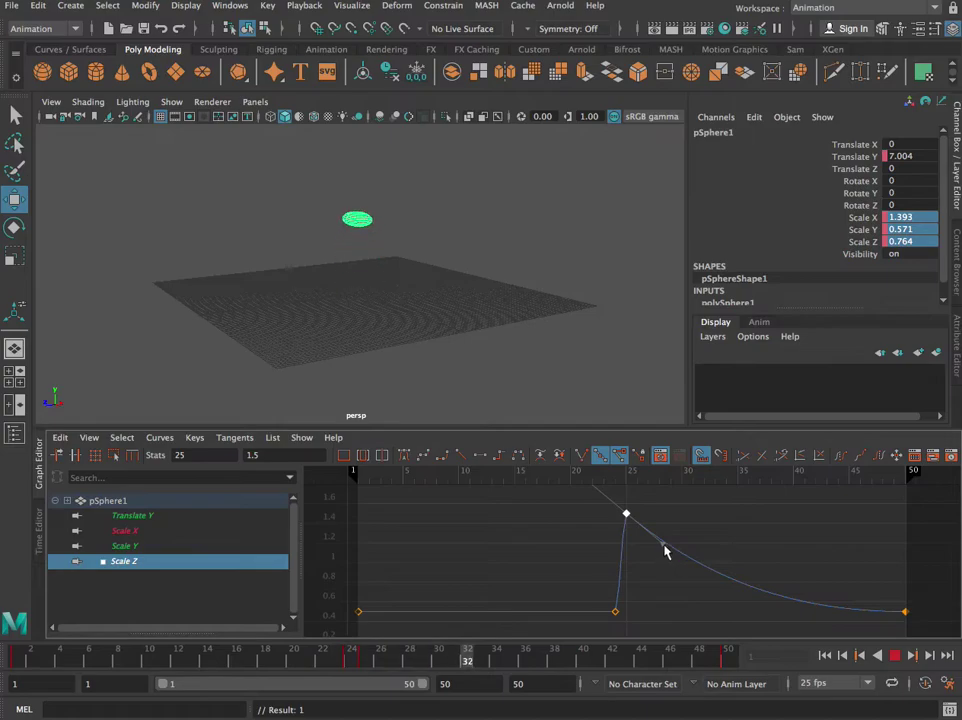
click(198, 547)
click(173, 532)
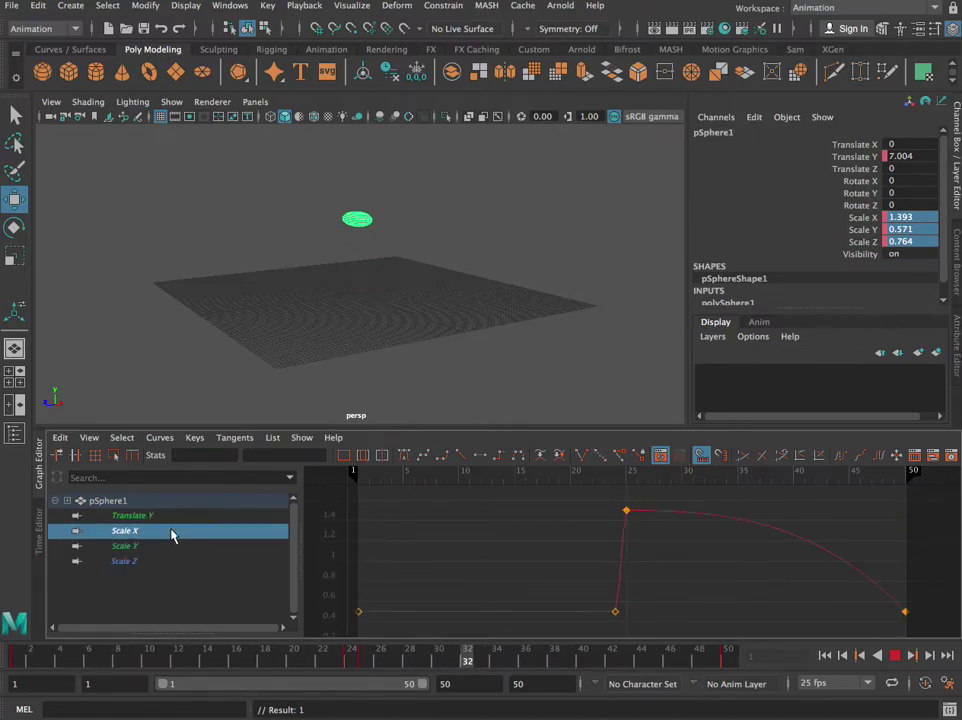
click(176, 550)
Step: On the Scale Z curve, flatten the frame 25 tangent and raise the incoming tangent of the frame 50 key
click(176, 561)
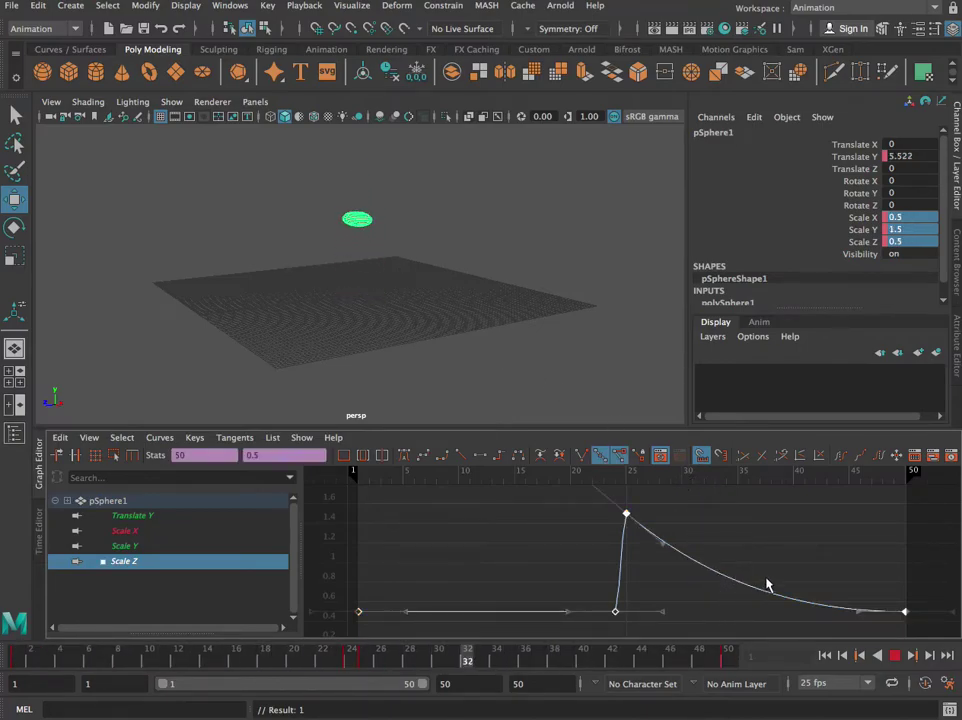
click(667, 548)
key(ctrl+z)
click(701, 531)
click(624, 515)
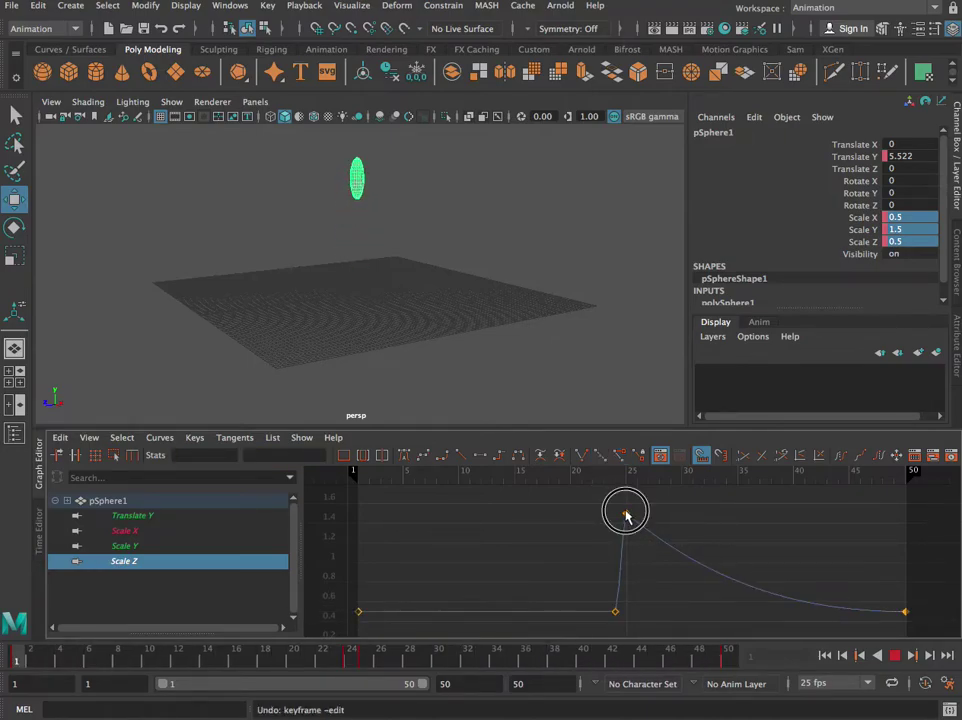
drag(663, 544, 689, 514)
click(905, 612)
click(860, 597)
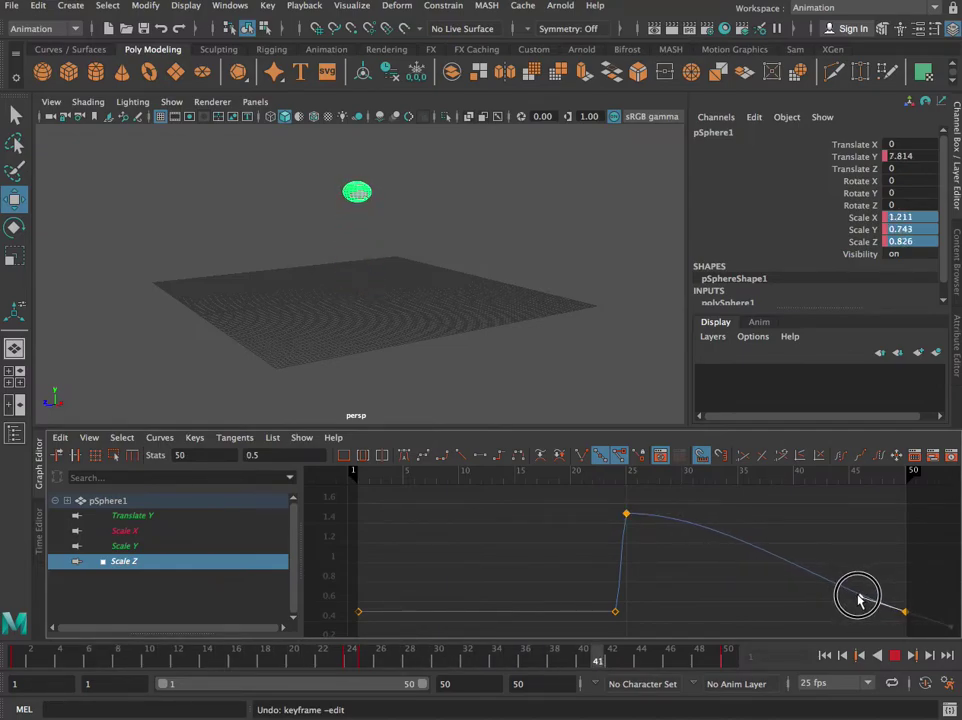
Step: Make the out tangent of the Scale Z key at frame 25 linear
right_click(626, 516)
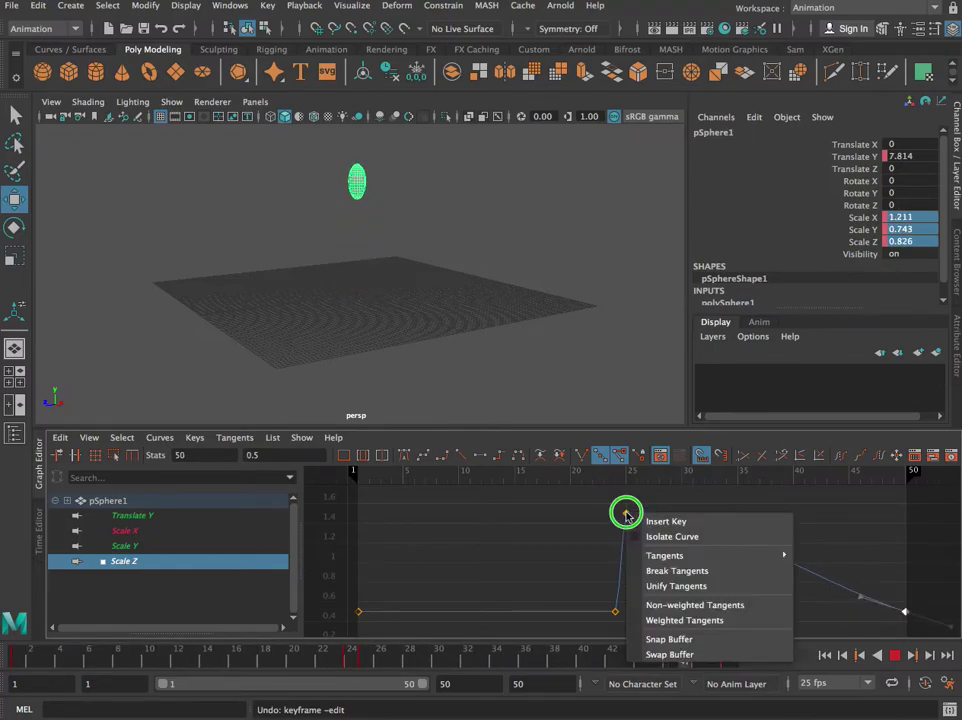
click(645, 512)
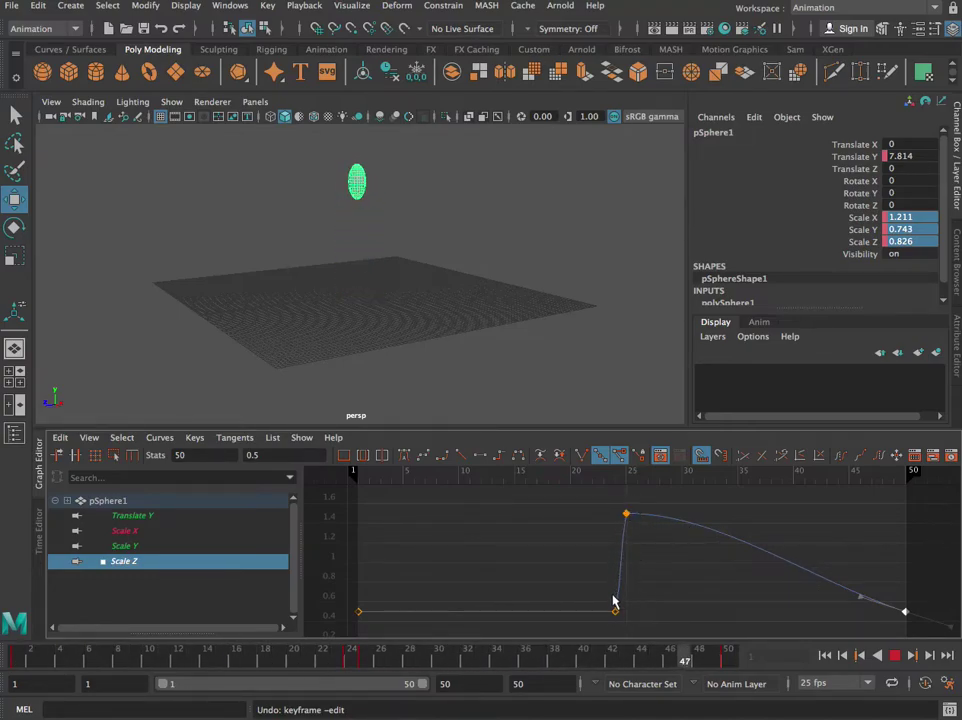
click(627, 516)
right_click(627, 516)
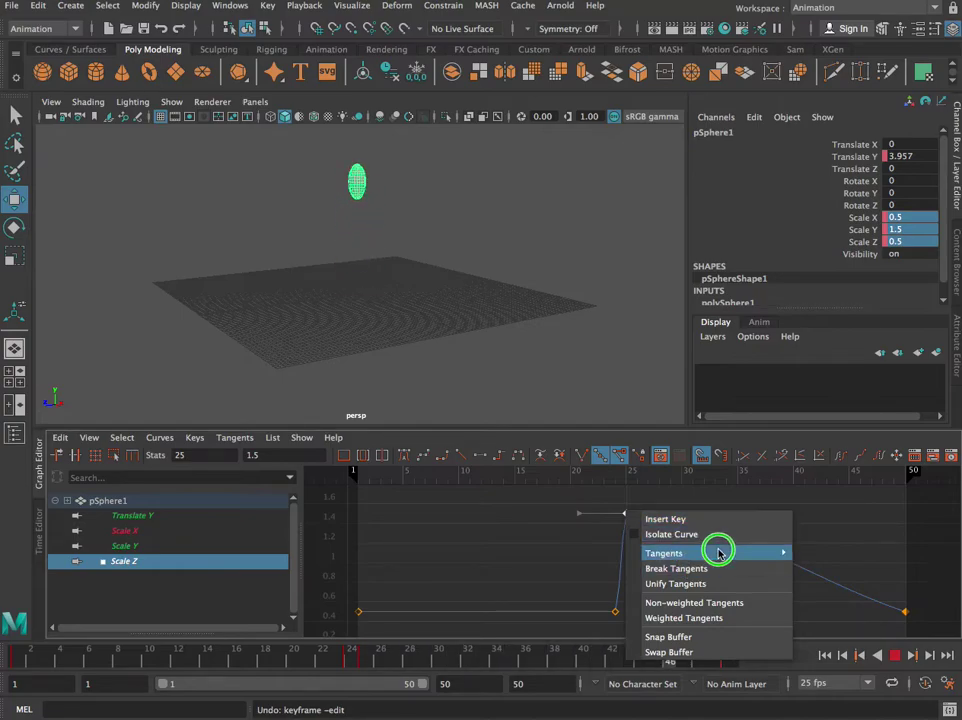
mouse_move(719, 553)
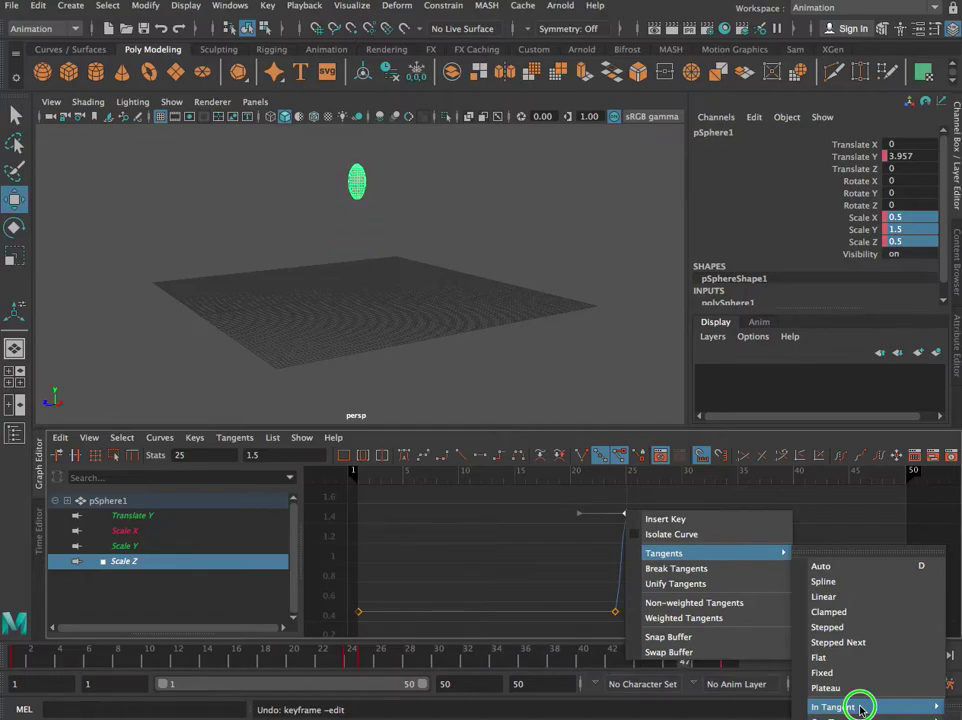
right_drag(858, 711, 584, 519)
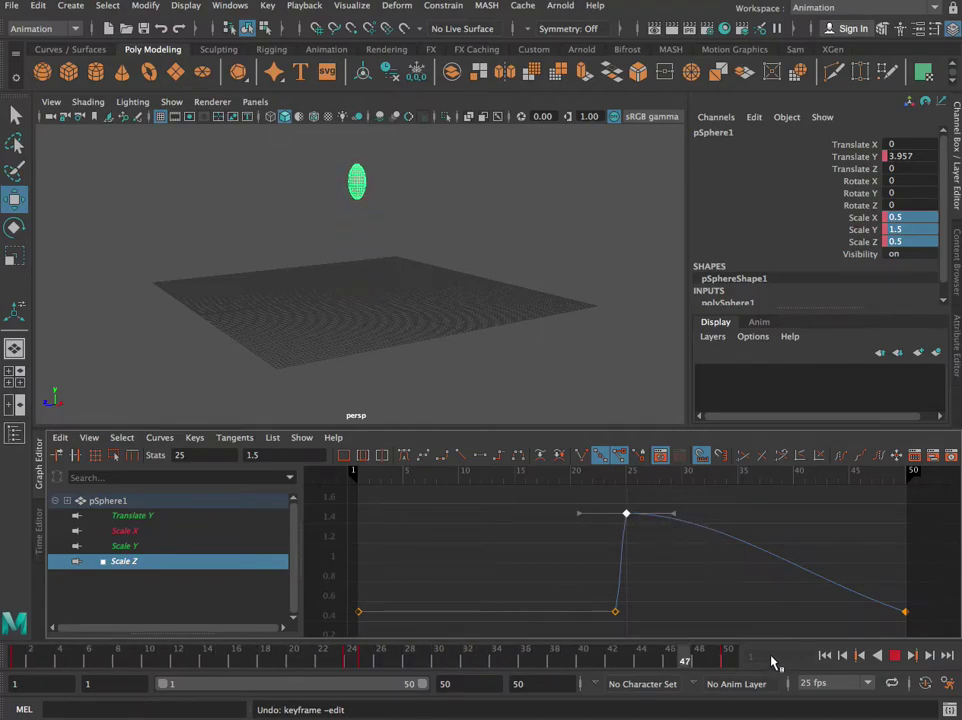
right_drag(625, 515, 858, 716)
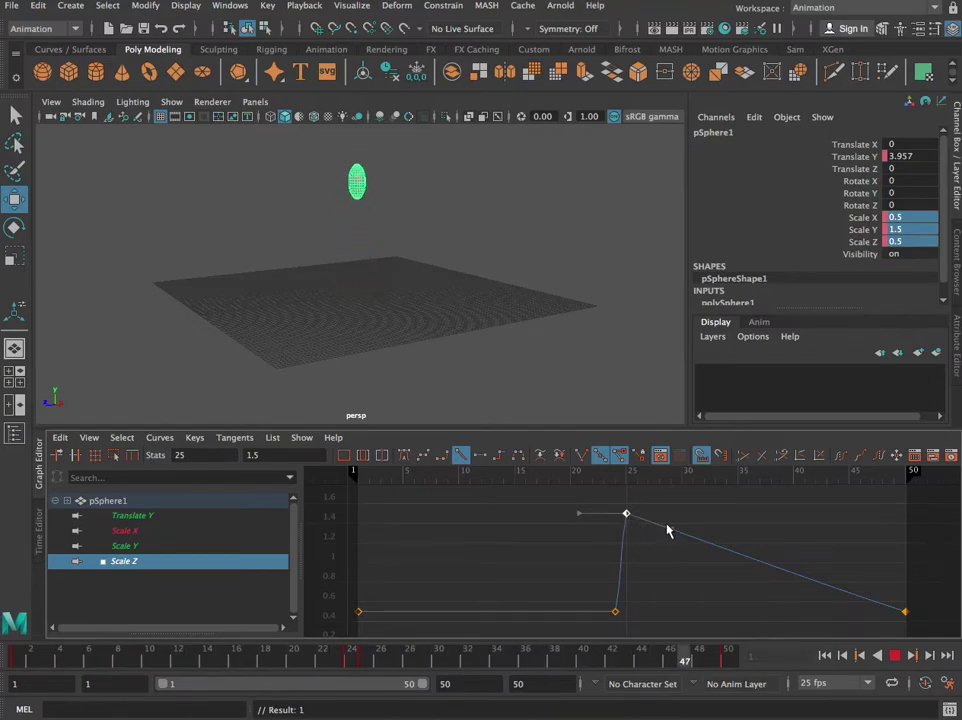
Step: Enlarge the curve view and examine the Scale Z curve between frames 25 and 50 during playback
drag(598, 425, 600, 308)
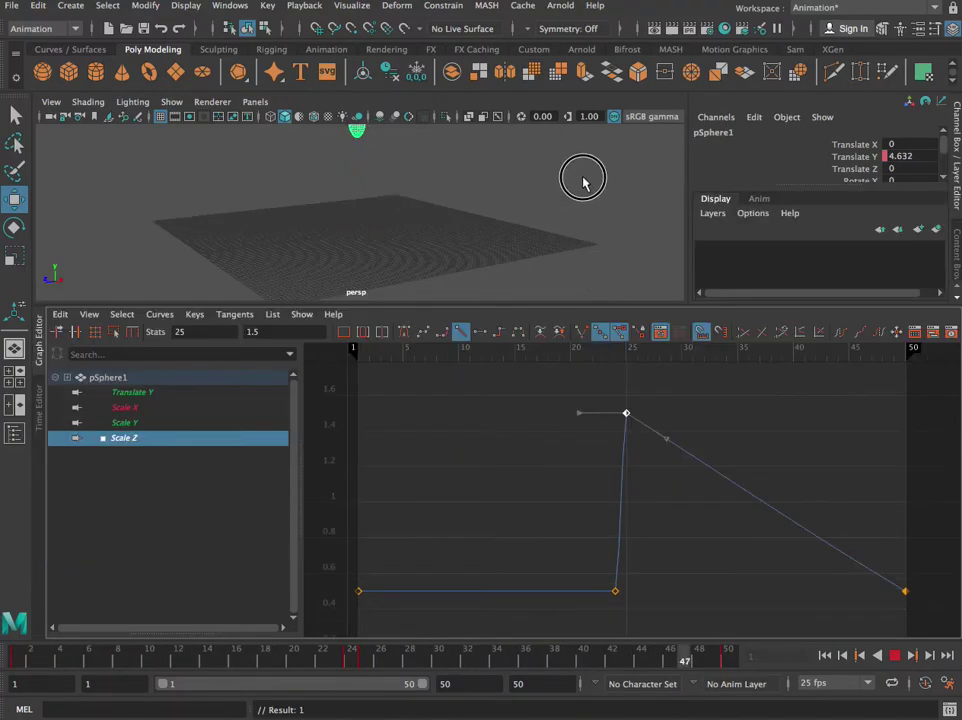
right_drag(625, 412, 287, 401)
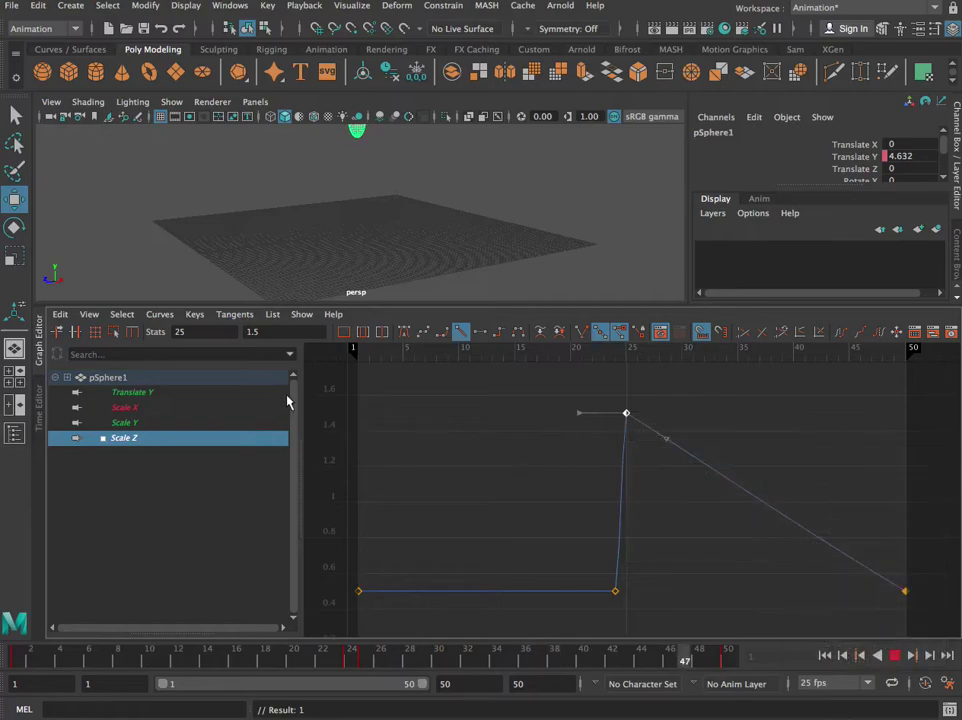
drag(302, 411, 50, 405)
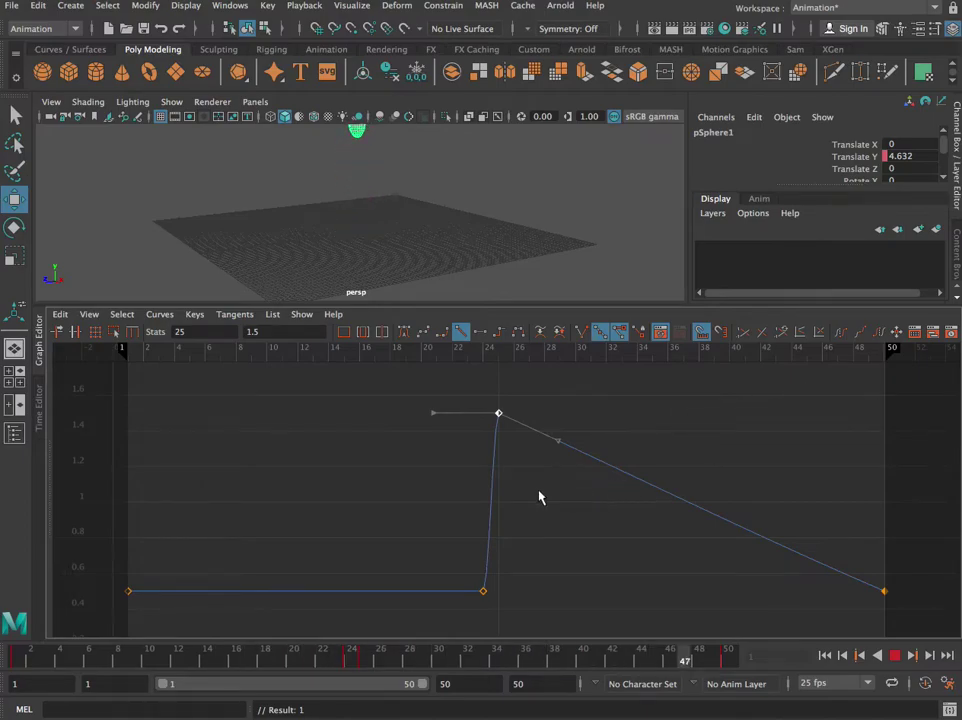
key(space)
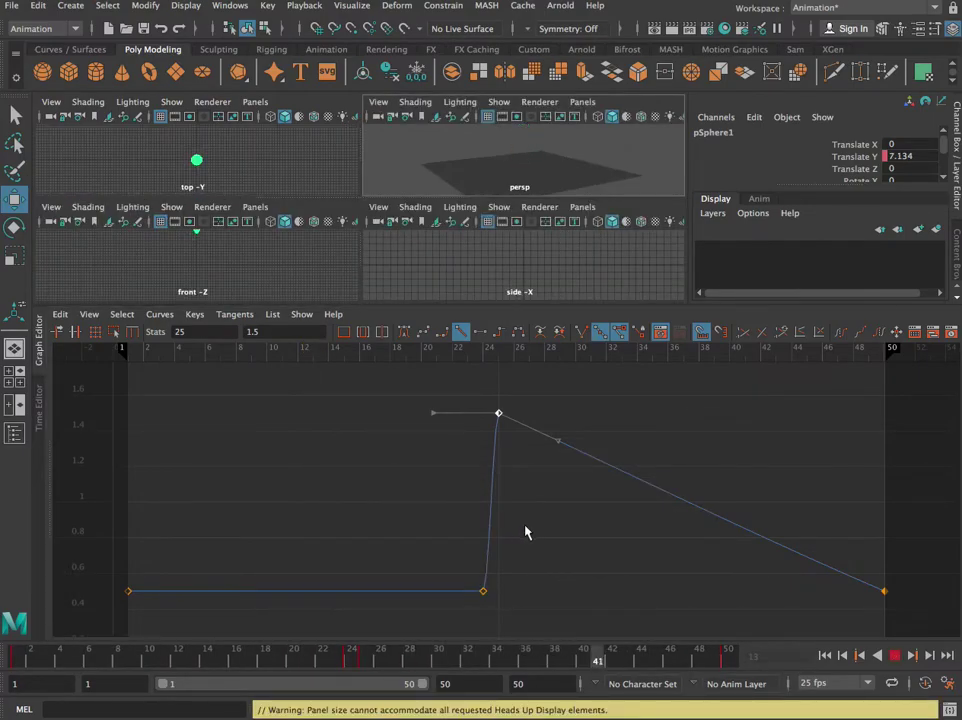
key(space)
key(space)
key(space)
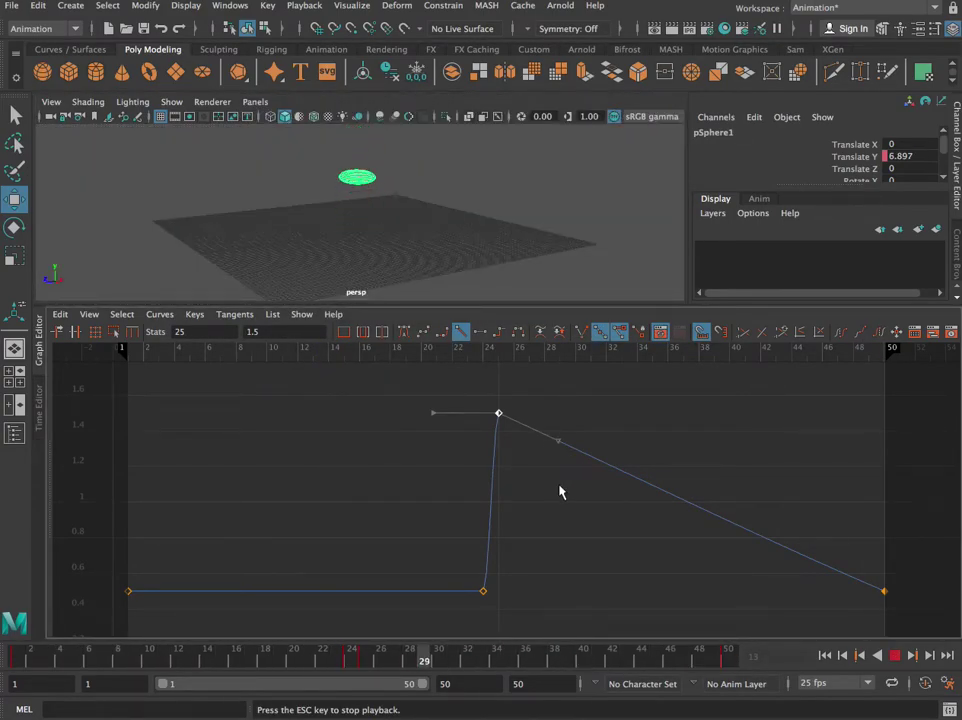
alt+middle_drag(564, 492, 284, 471)
right_drag(223, 401, 607, 652)
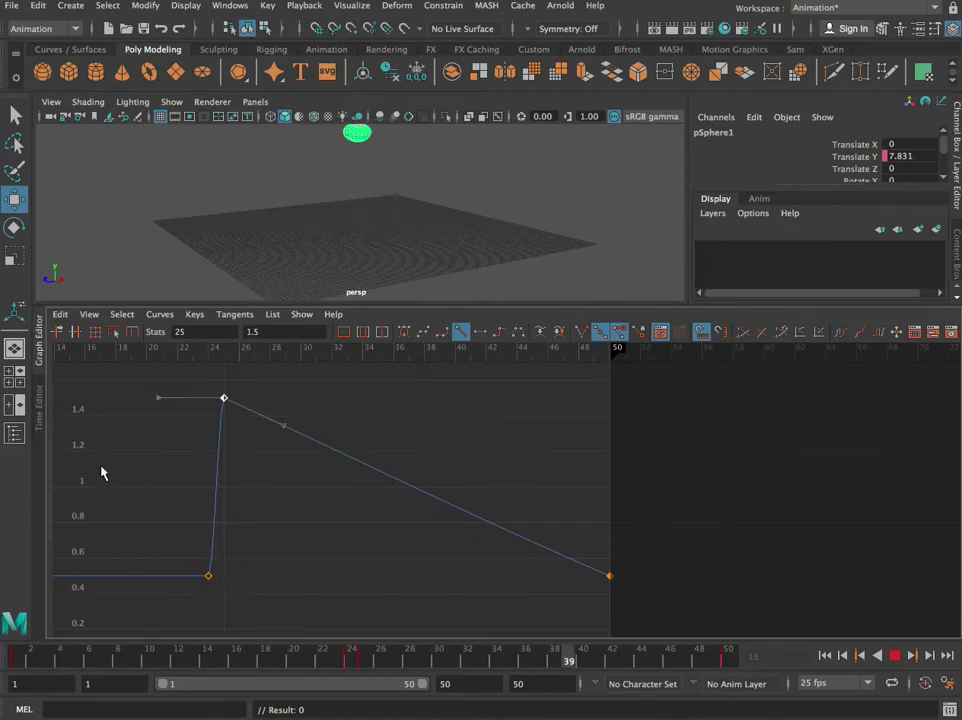
drag(47, 445, 298, 462)
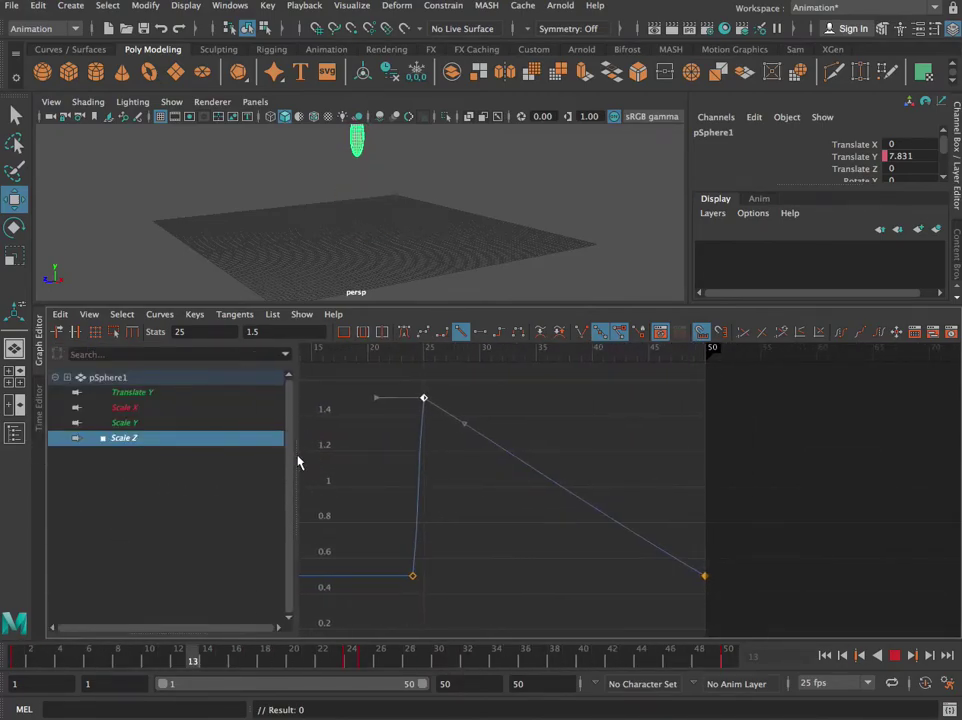
Step: On the Scale Y curve, make the out tangent of the frame 25 key linear
click(345, 333)
click(143, 426)
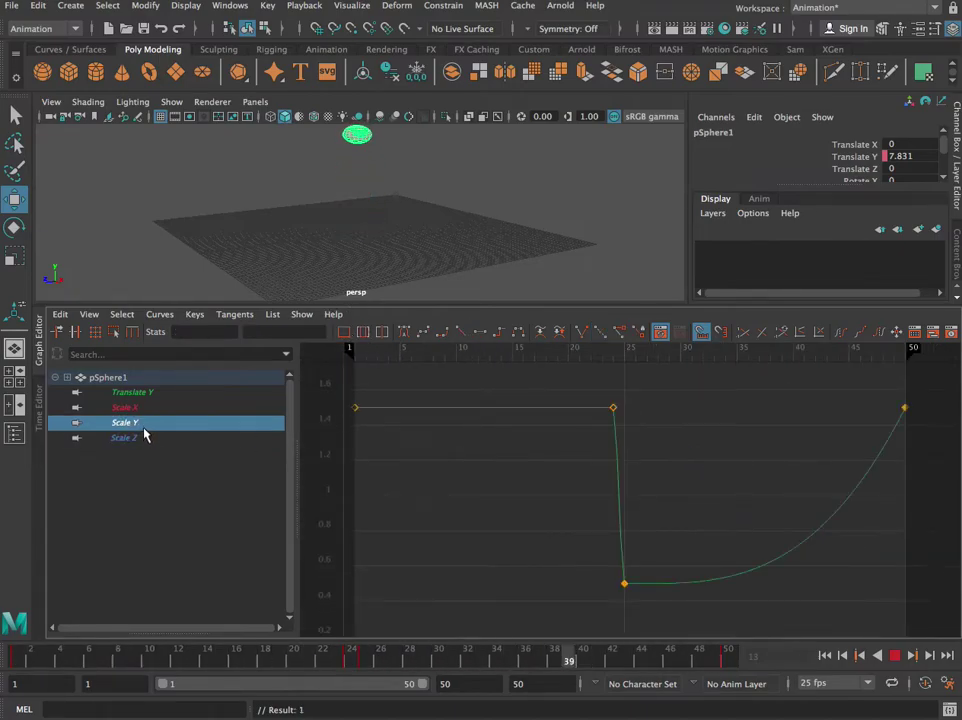
right_drag(625, 583, 826, 670)
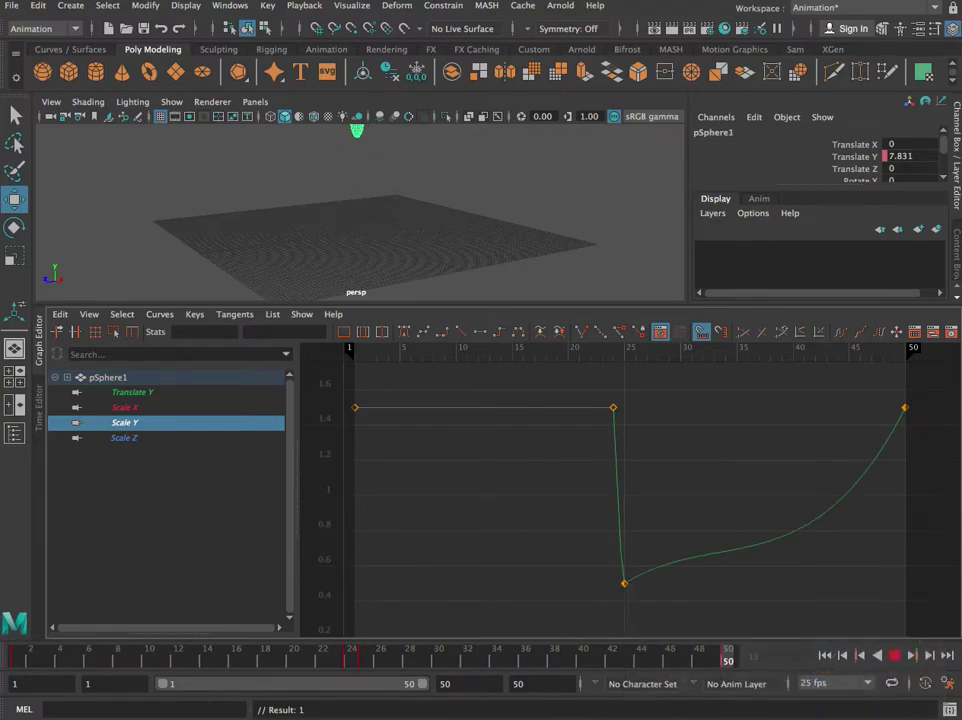
click(624, 583)
right_click(624, 584)
right_drag(624, 584, 800, 690)
click(683, 563)
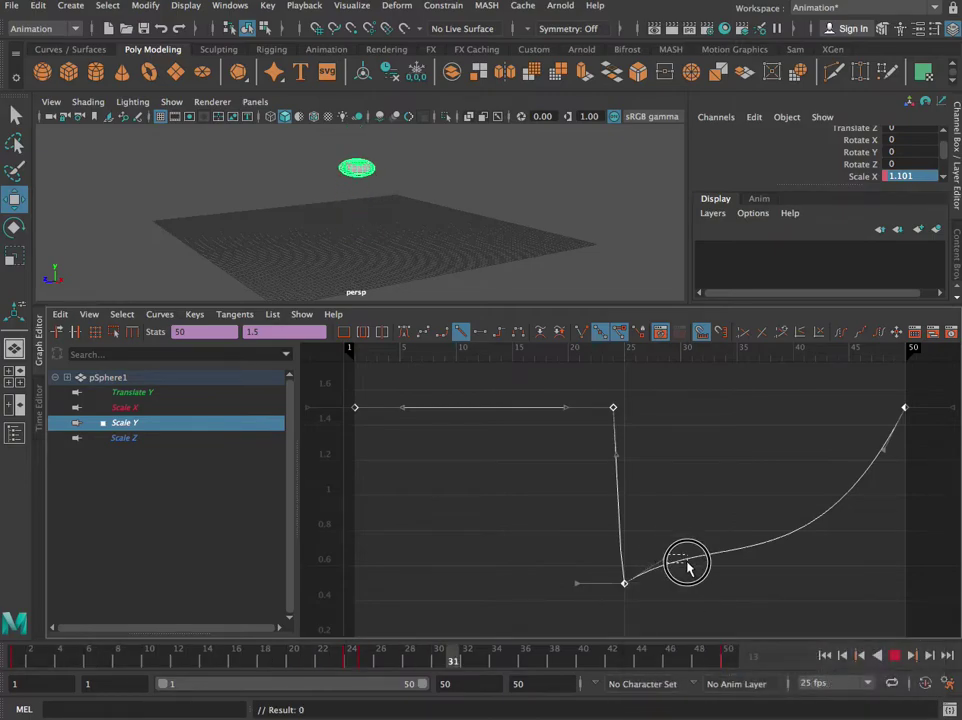
right_drag(624, 587, 822, 654)
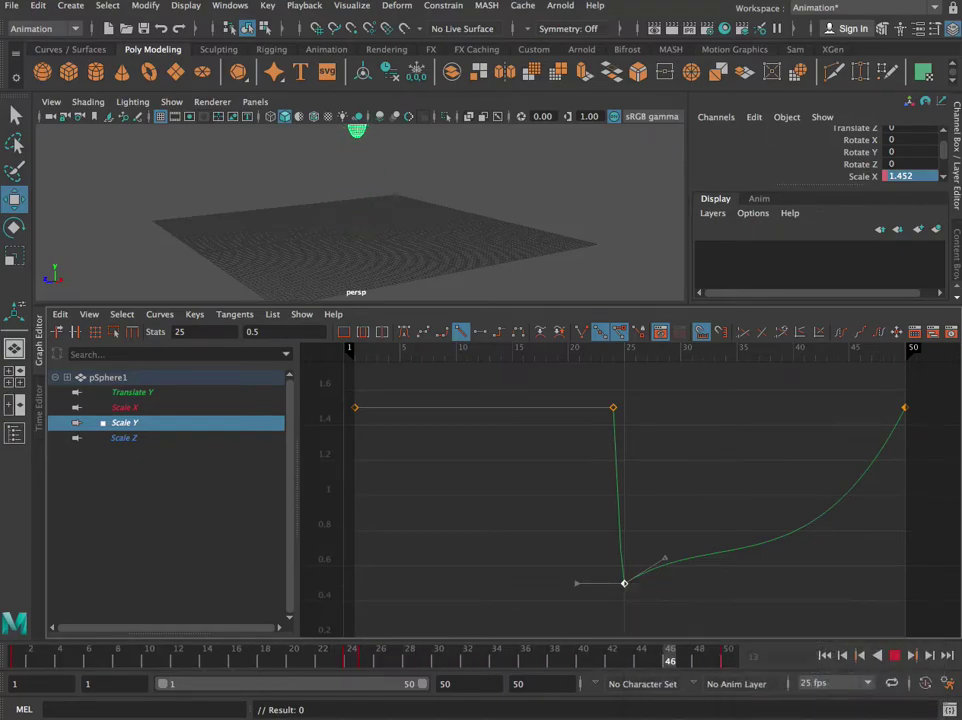
Step: Make the in tangent of the Scale Y key at frame 50 linear and compare the curve with Scale Z
click(903, 409)
right_click(903, 410)
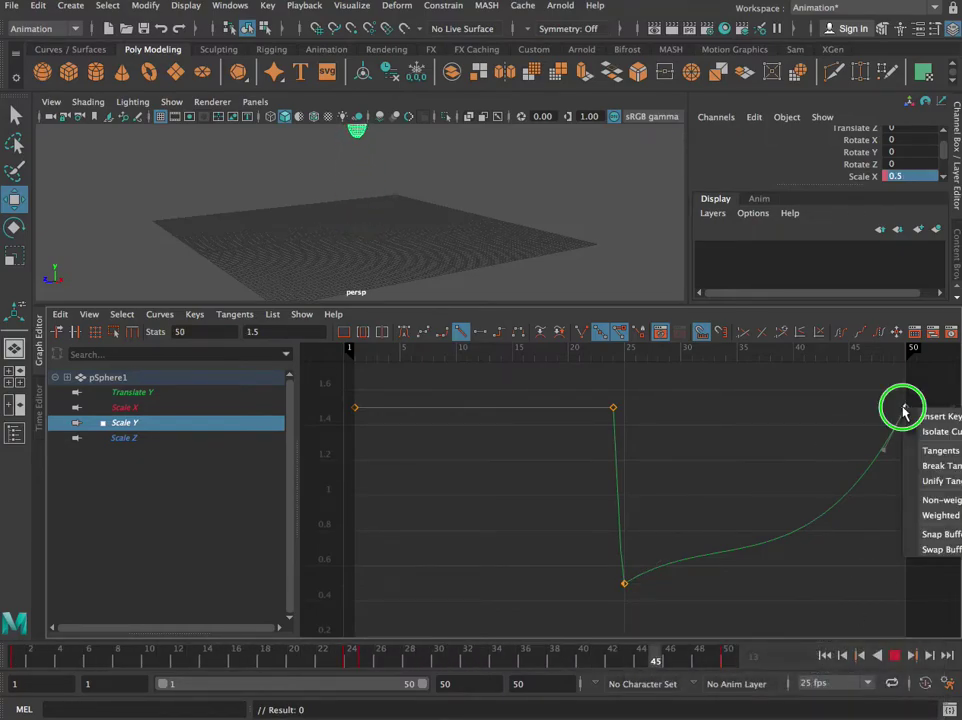
right_drag(903, 410, 940, 451)
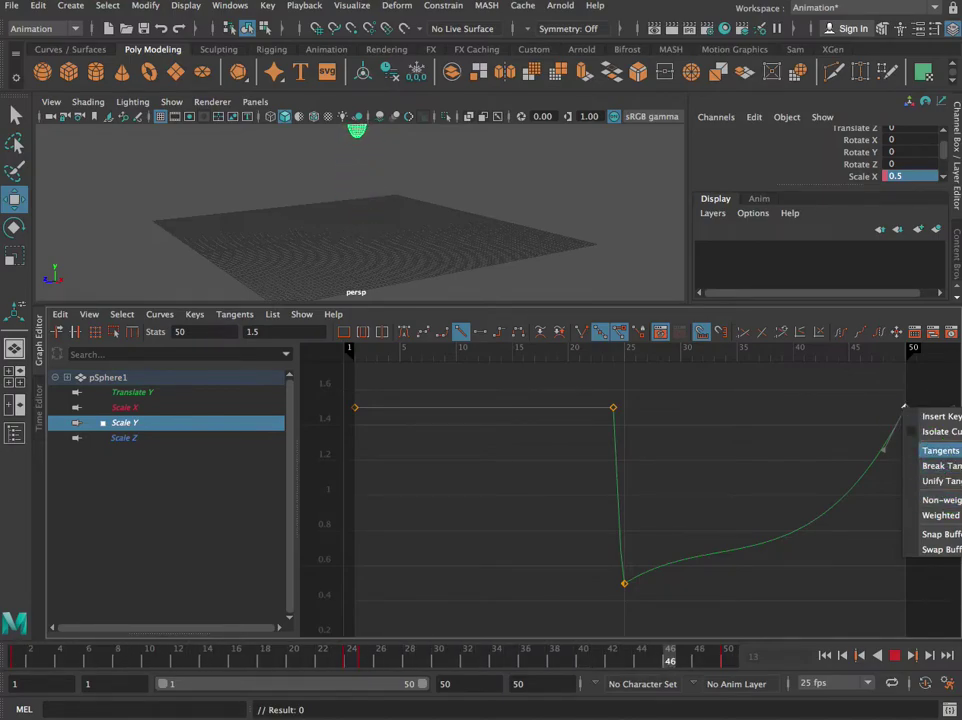
right_drag(940, 451, 960, 451)
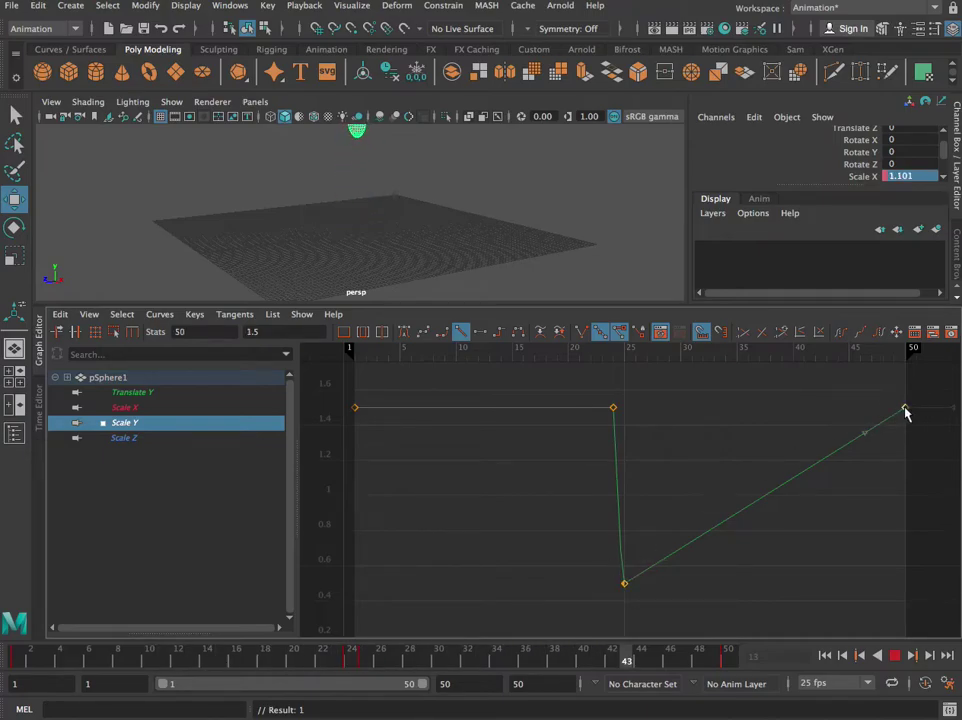
click(155, 440)
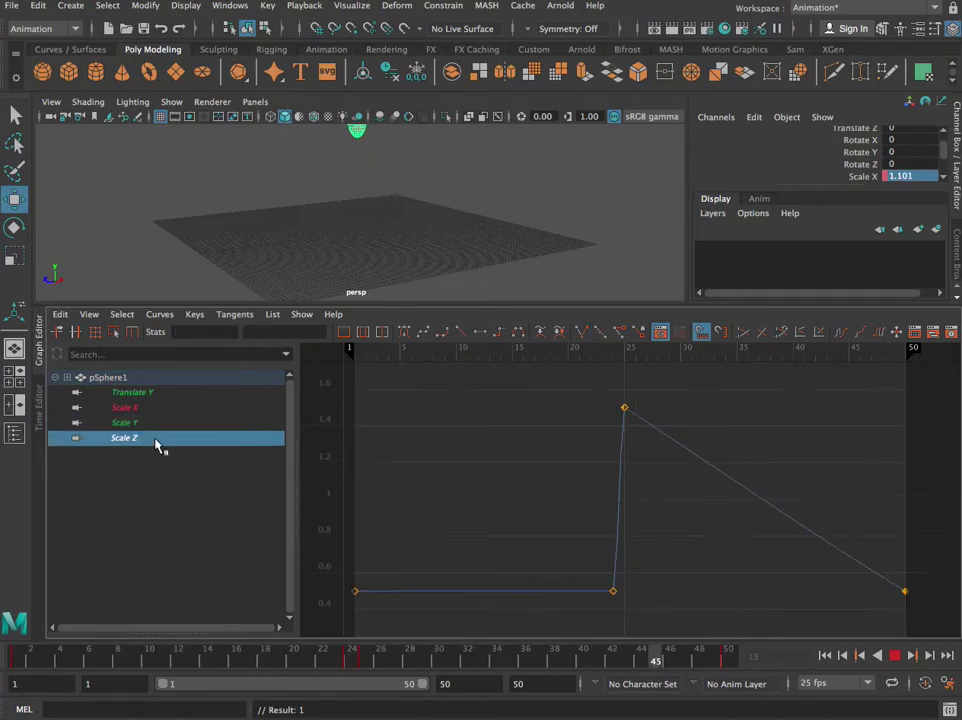
click(189, 423)
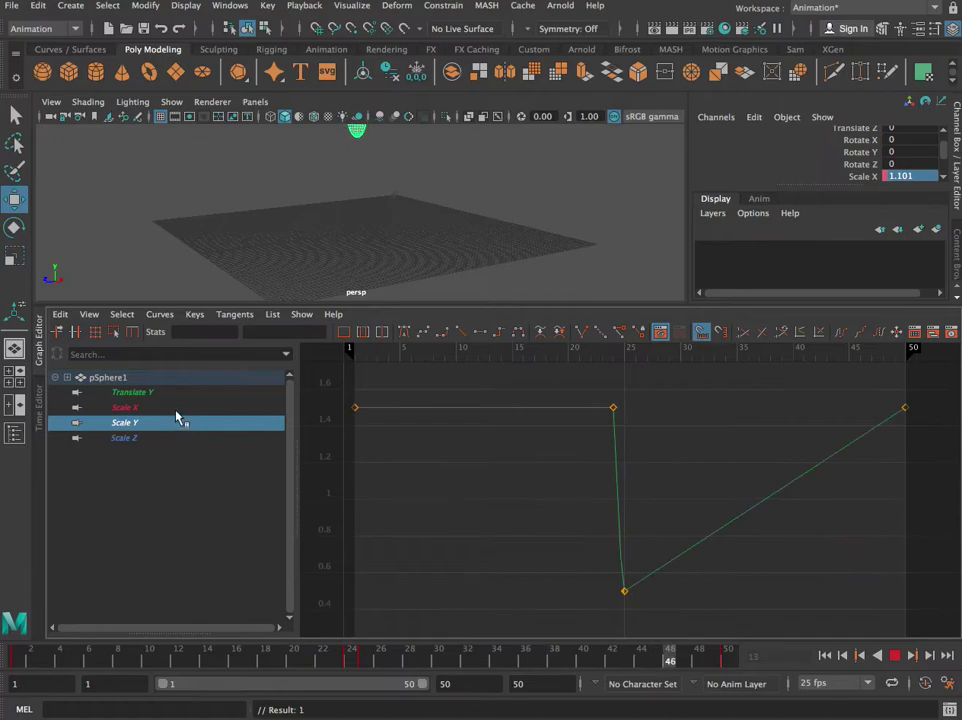
Step: On the Scale X curve, make the out tangent of the frame 25 key linear
click(175, 411)
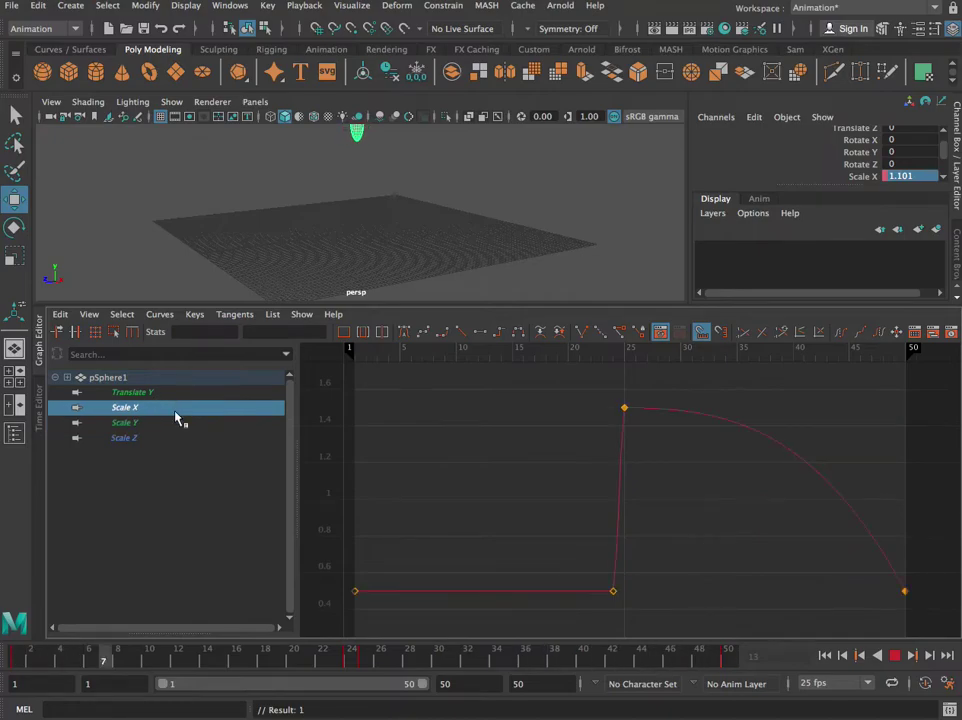
click(625, 409)
right_click(624, 409)
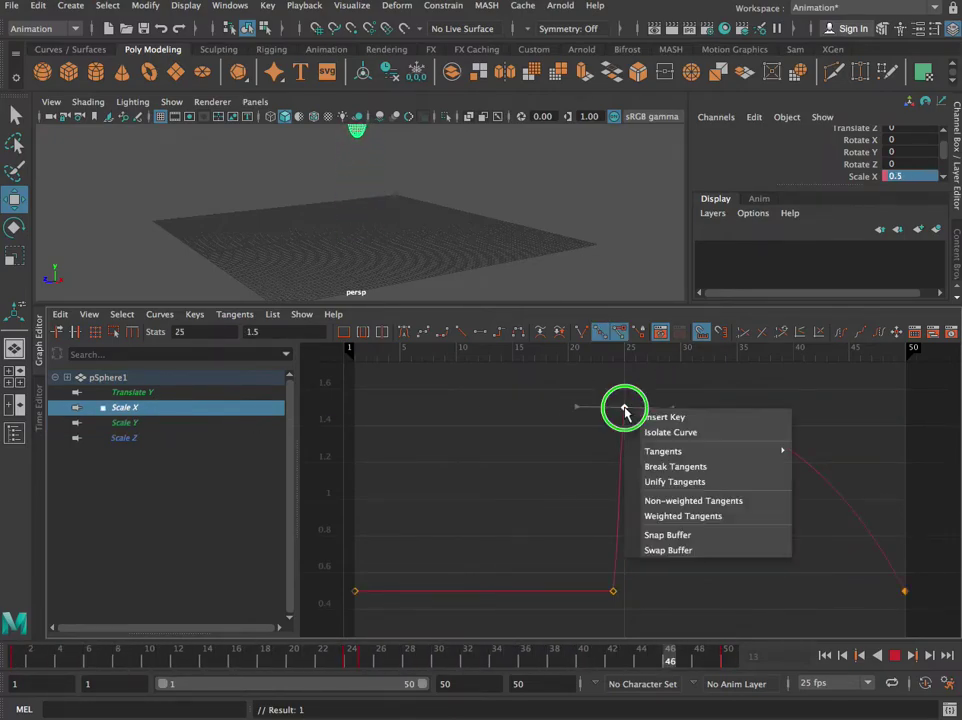
mouse_move(715, 452)
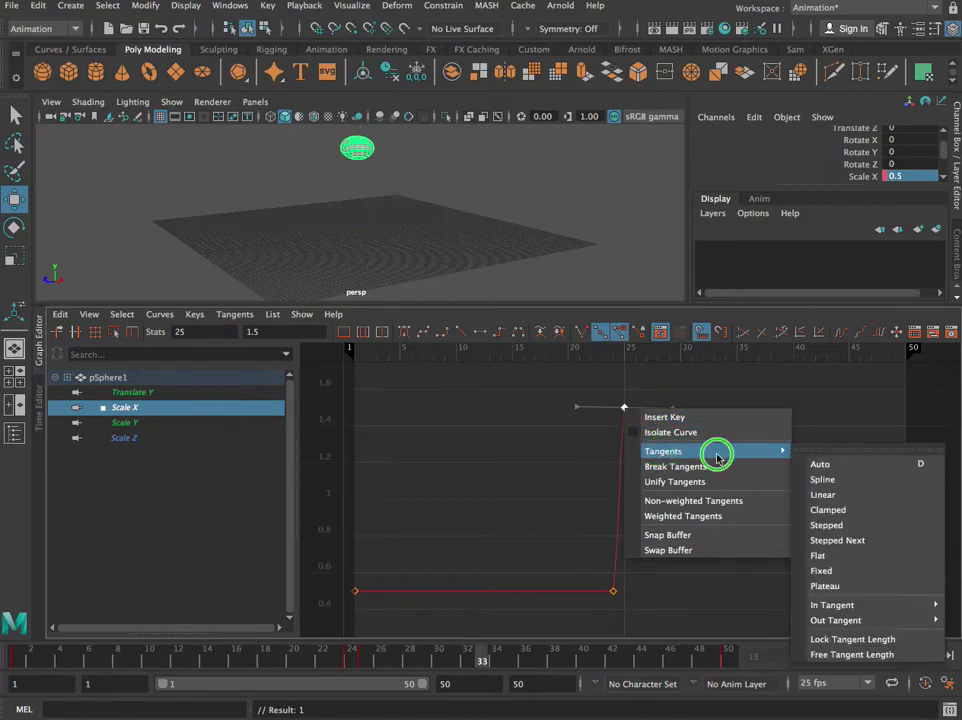
click(907, 627)
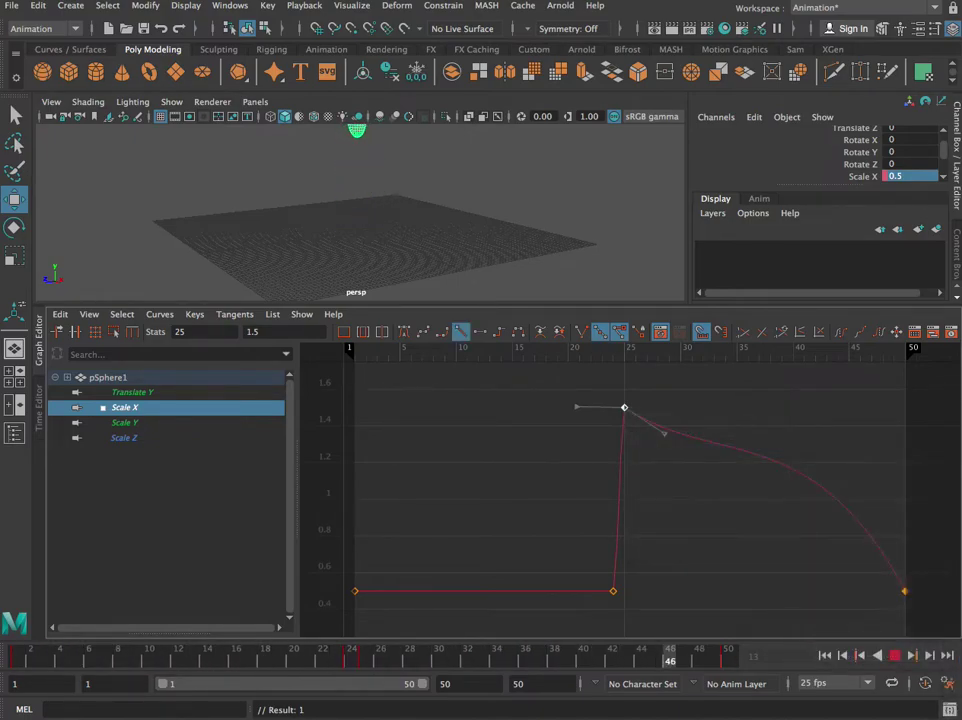
Step: Make the in tangent of the Scale X key at frame 50 linear
click(904, 591)
right_click(904, 591)
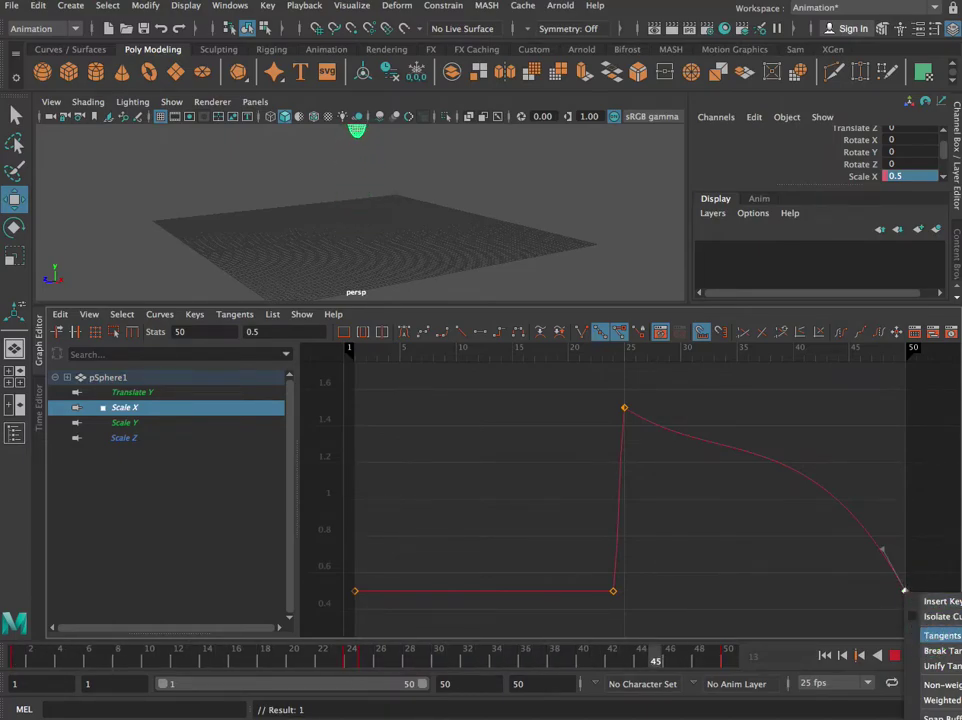
click(928, 634)
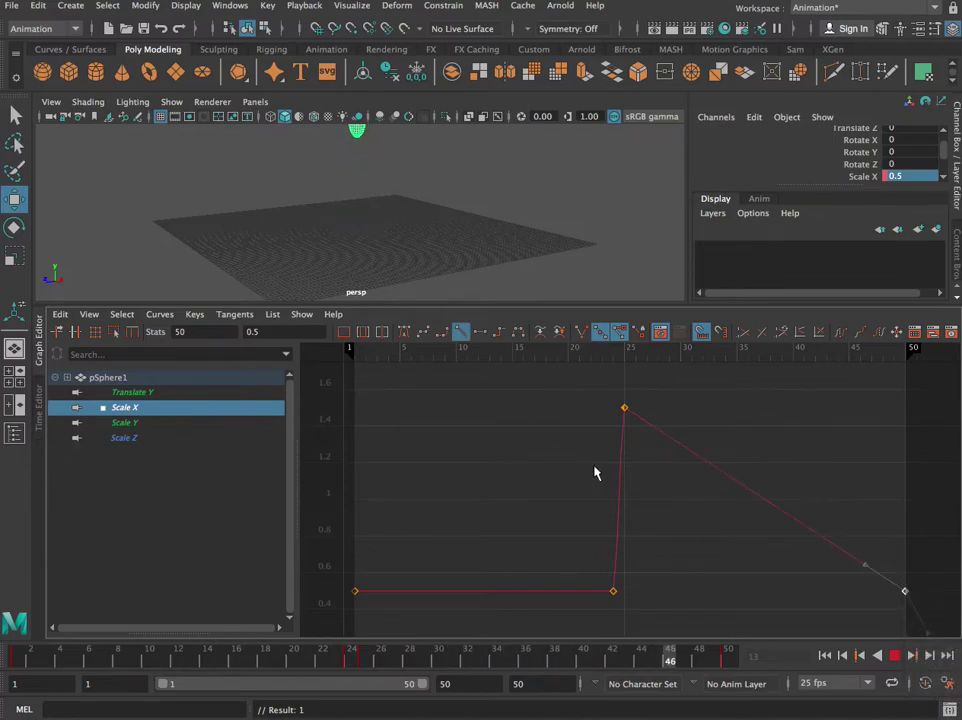
Step: Try to move the last Scale X key from frame 50 to frame 41
drag(399, 305, 402, 434)
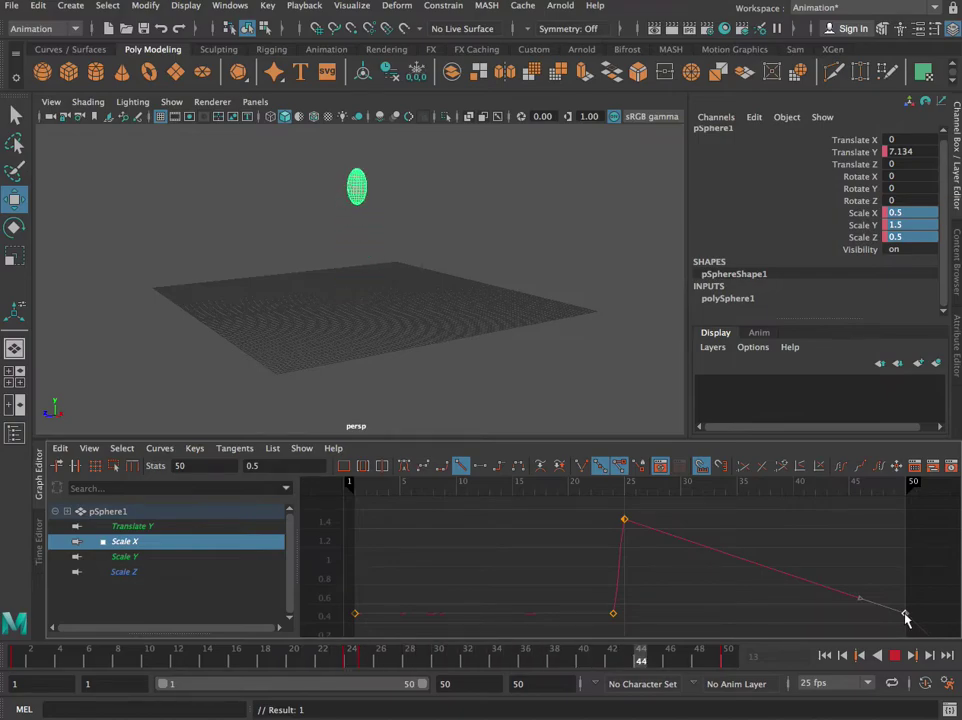
drag(905, 614, 803, 610)
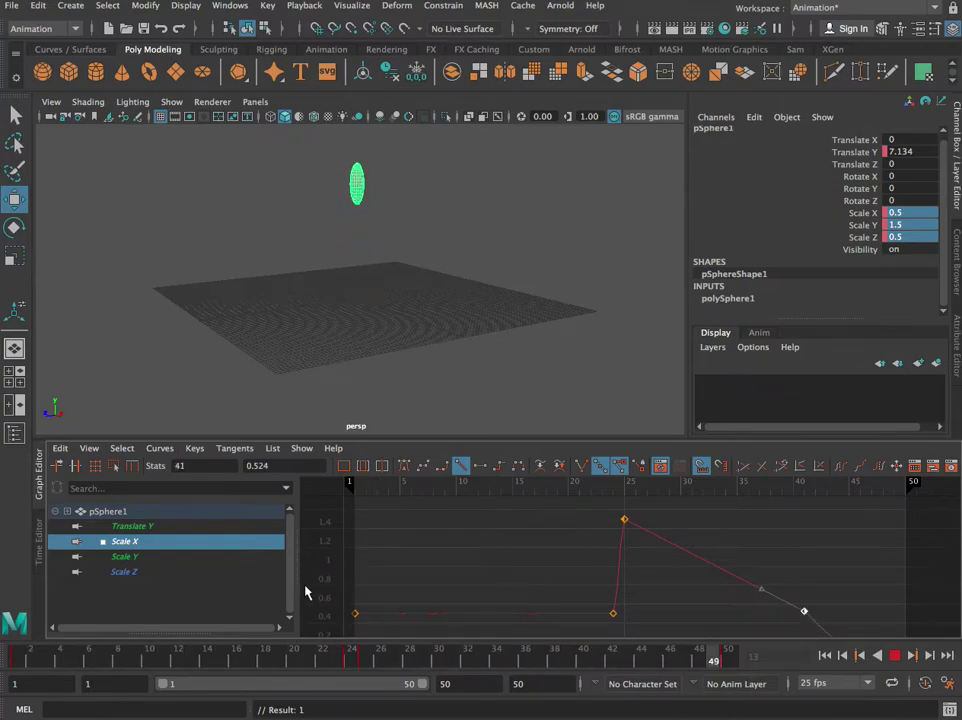
key(ctrl+z)
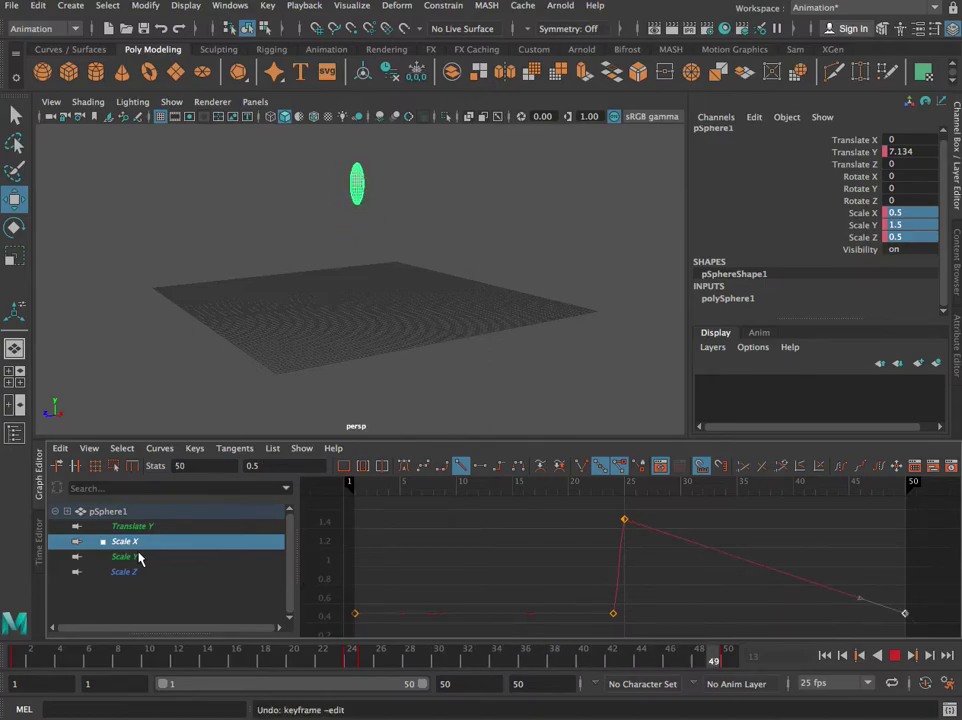
Step: Display the Scale X, Y and Z curves together and move their frame 50 keys to about frame 40
shift+click(146, 573)
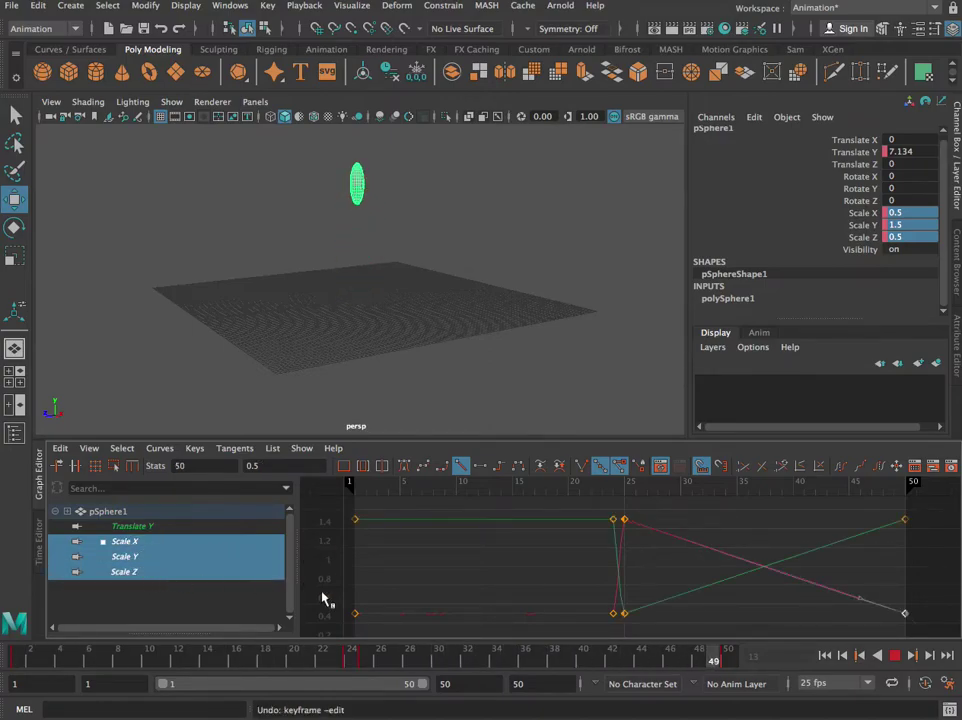
drag(870, 509, 928, 623)
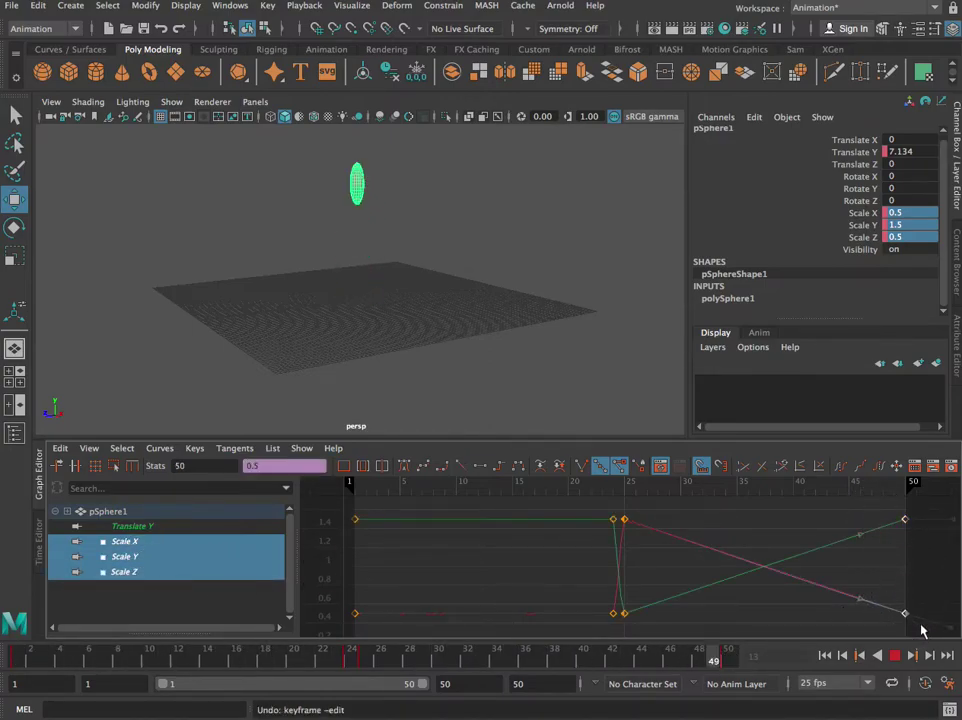
middle_drag(904, 622, 868, 613)
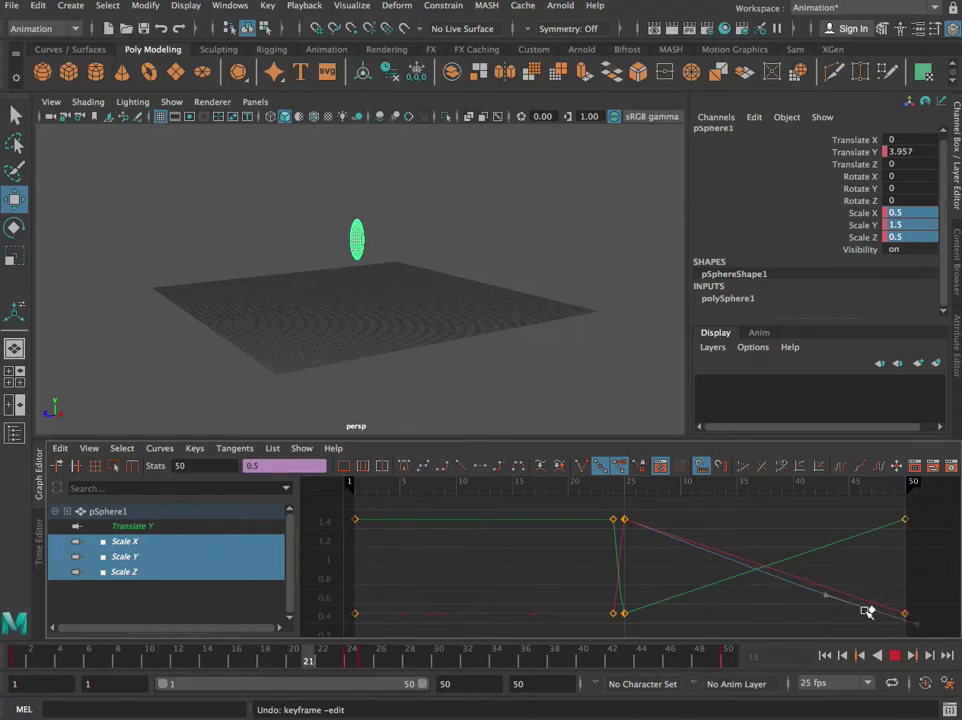
drag(890, 515, 922, 620)
middle_drag(904, 617, 794, 620)
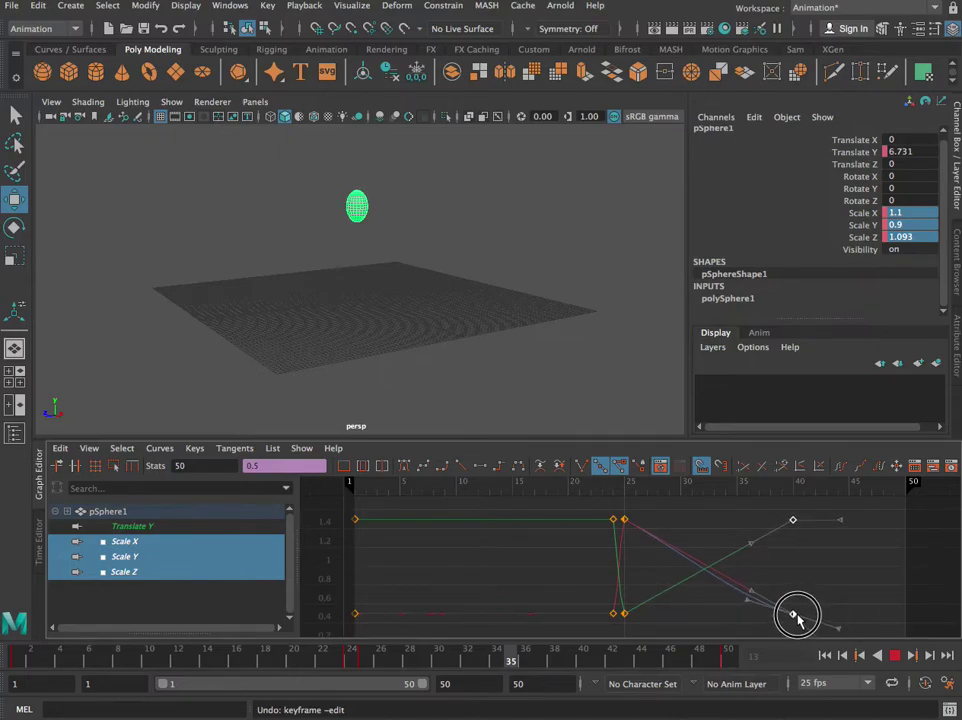
Step: Play back the animation and open the Playblast options, examining the available display sizes with From window selected
key(alt+v)
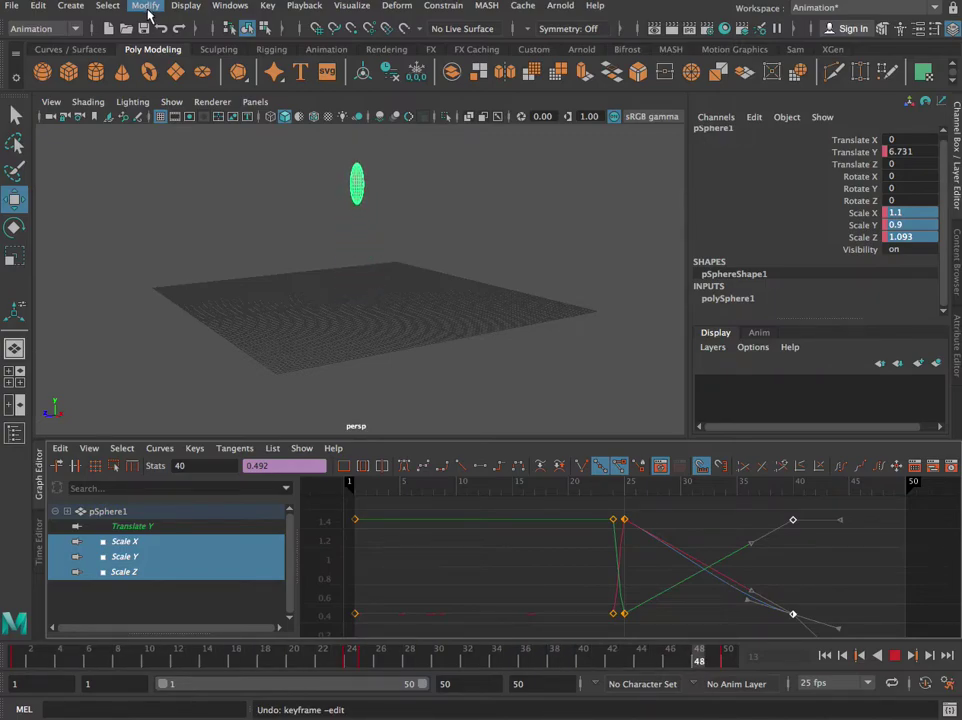
click(234, 7)
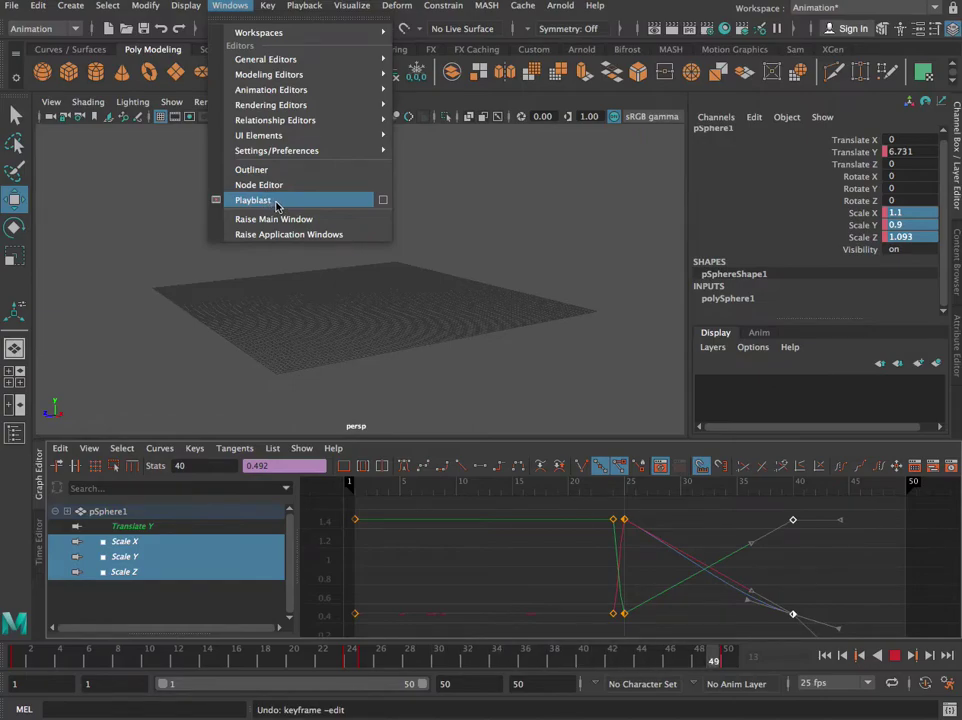
click(384, 204)
drag(451, 268, 315, 140)
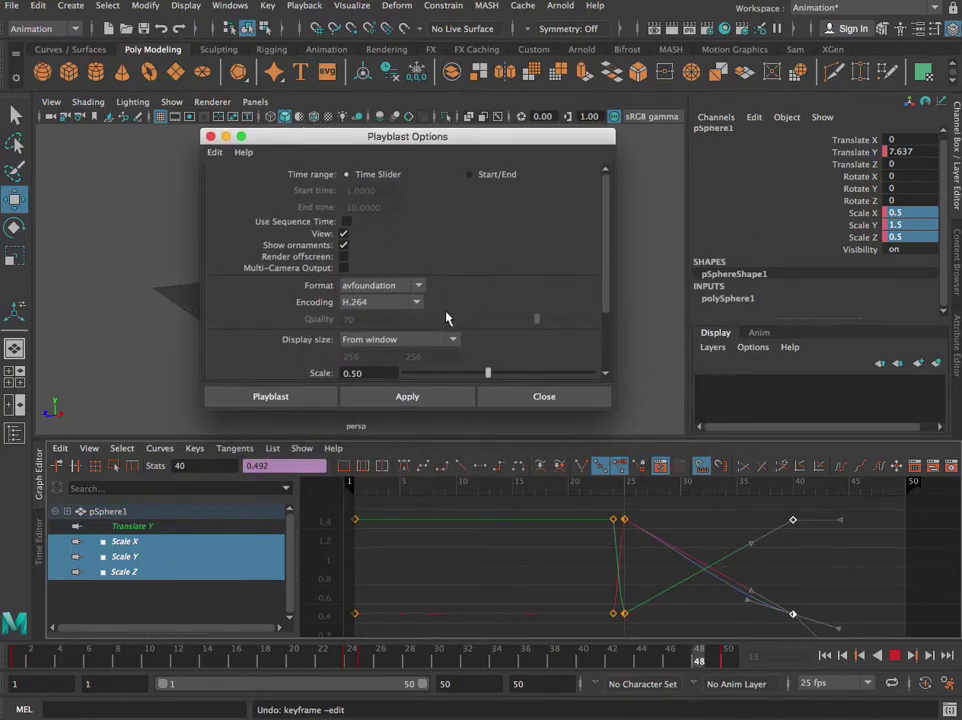
scroll(446, 318, down, 3)
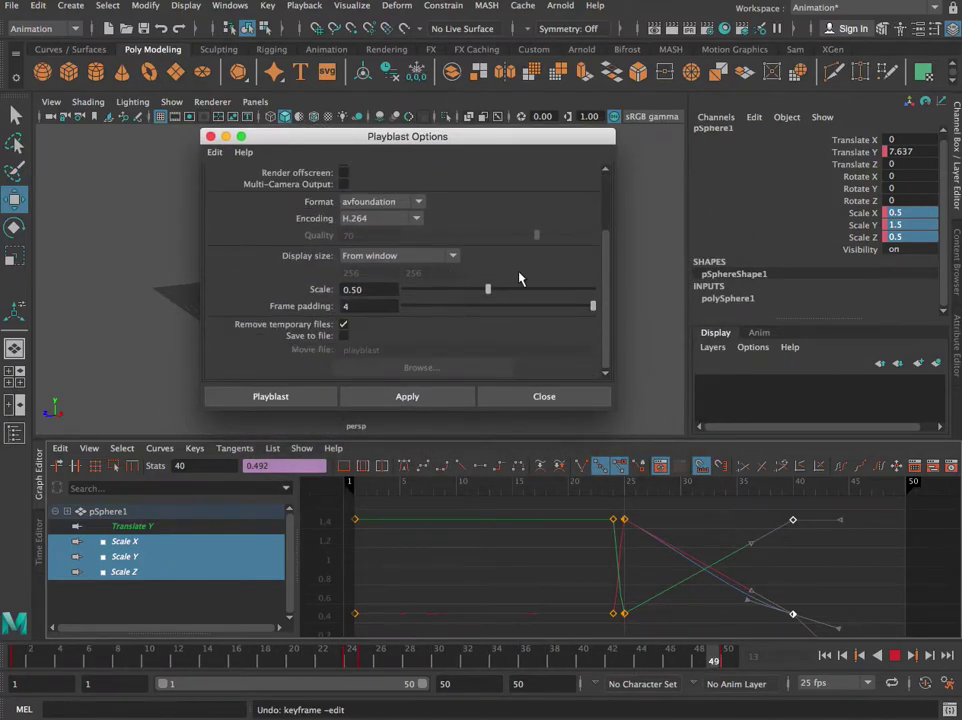
click(453, 256)
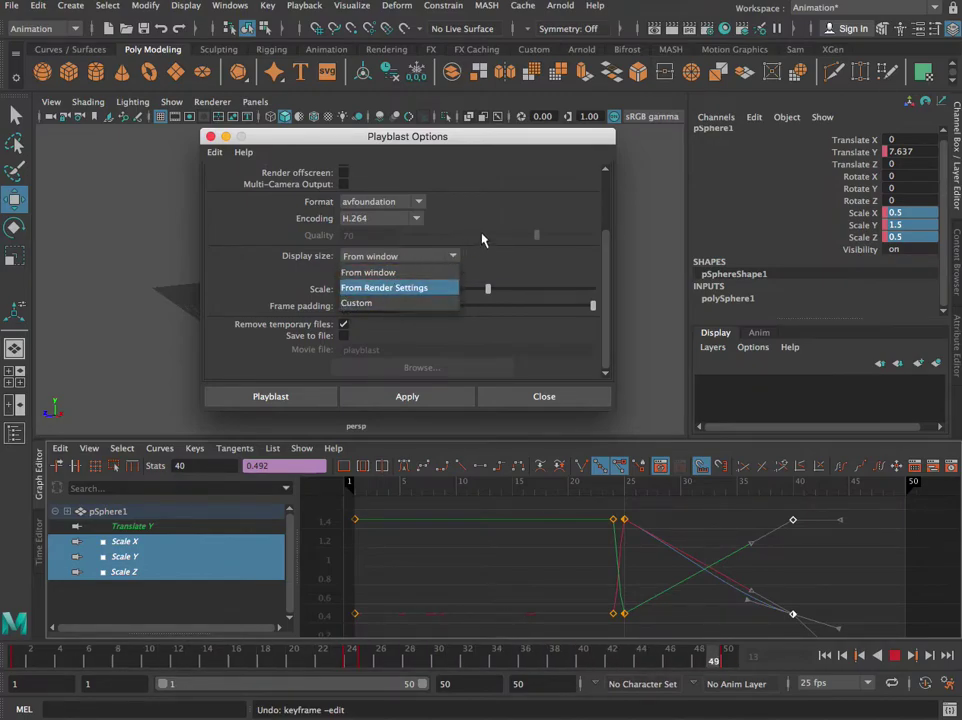
click(450, 256)
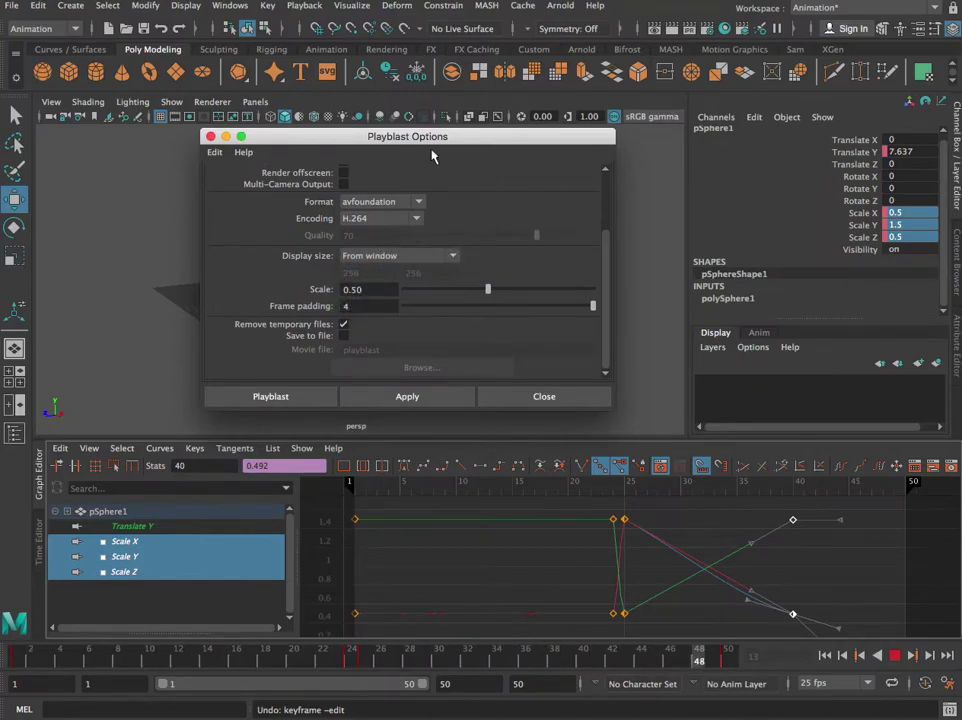
Step: Narrow the perspective viewport and reframe the ball and ground plane closer for the playblast, keeping the options dialog clear of the view
drag(311, 133, 440, 217)
drag(500, 228, 339, 347)
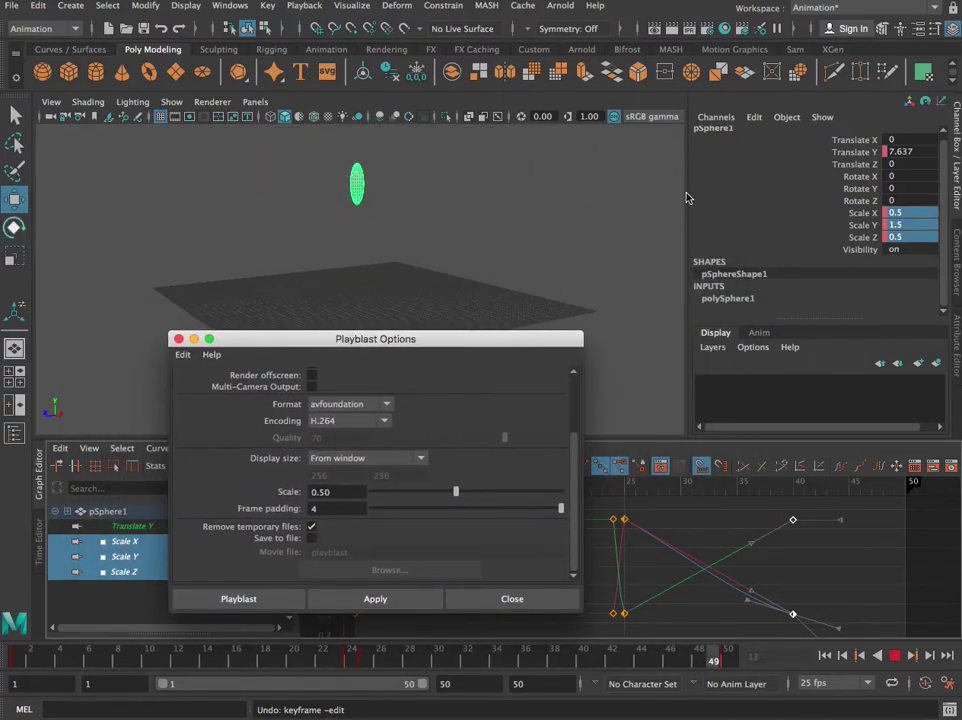
drag(683, 208, 494, 215)
drag(420, 339, 666, 277)
scroll(256, 280, up, 5)
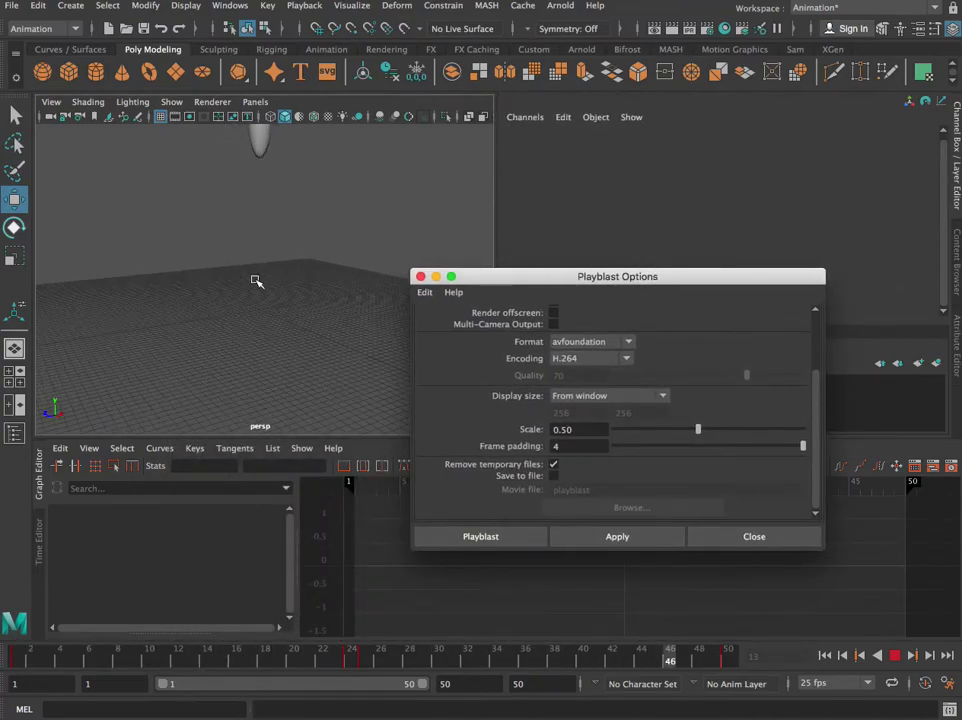
click(253, 316)
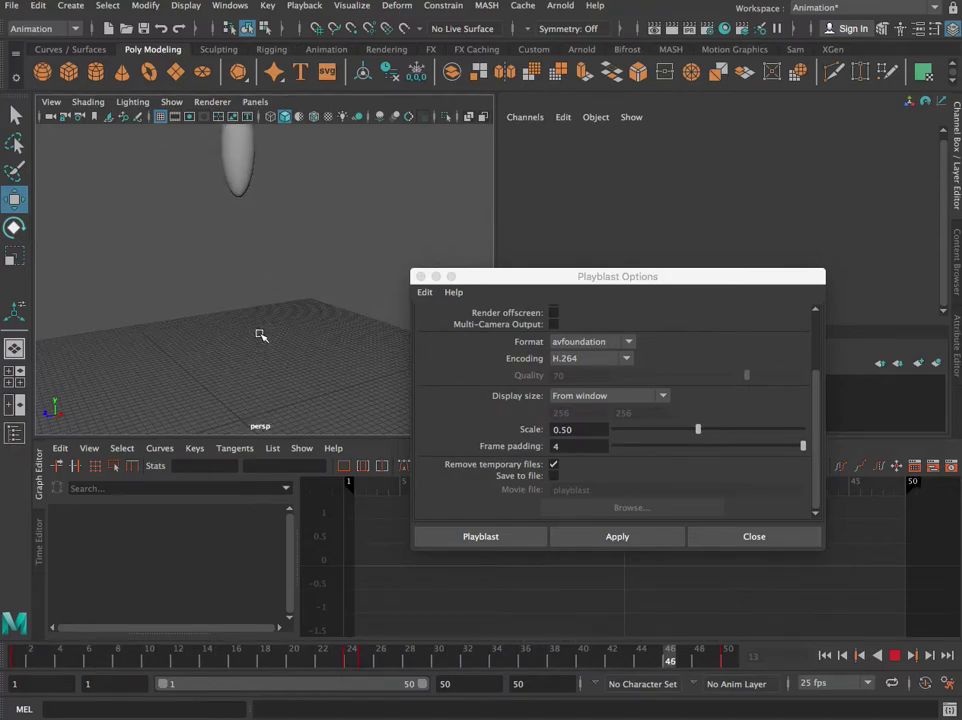
drag(487, 285, 592, 145)
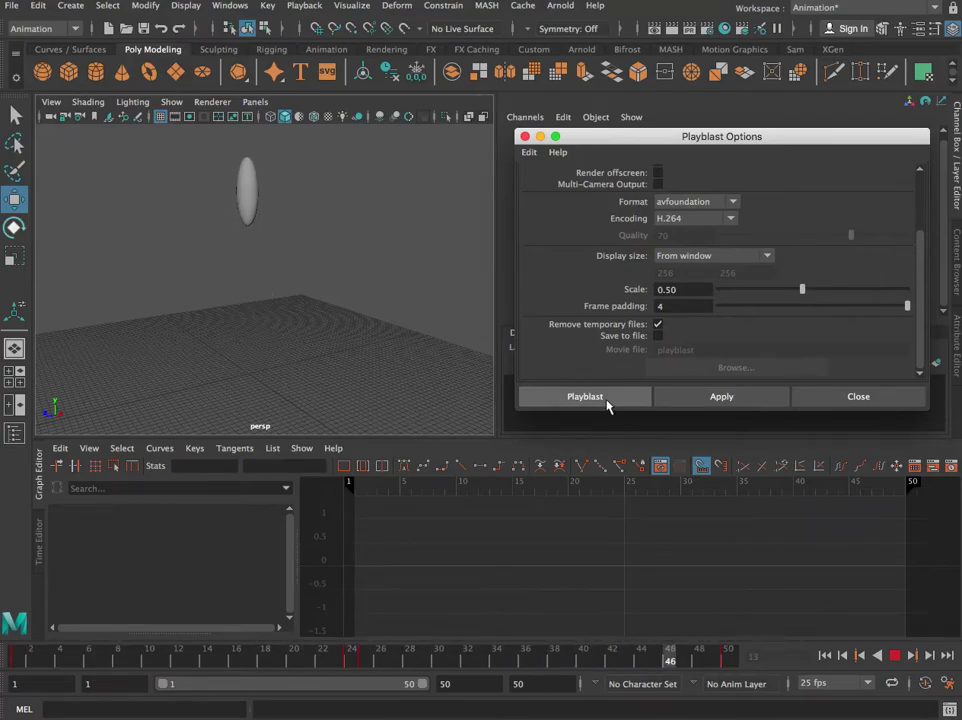
Step: Create a playblast of the time slider range with H.264 encoding and close the Playblast options
click(697, 220)
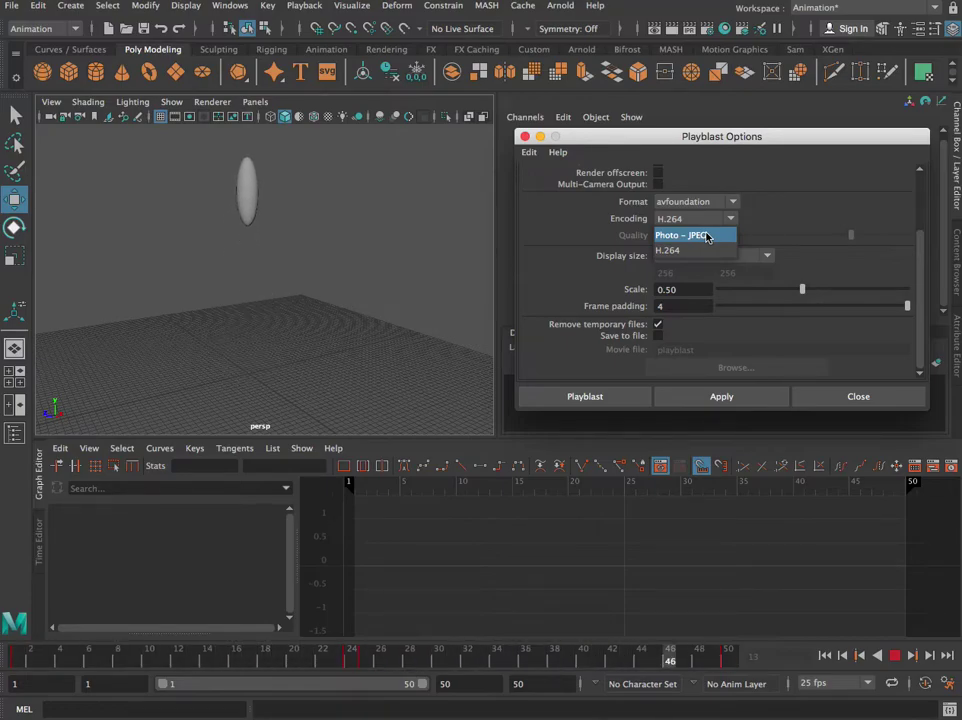
click(696, 253)
click(685, 219)
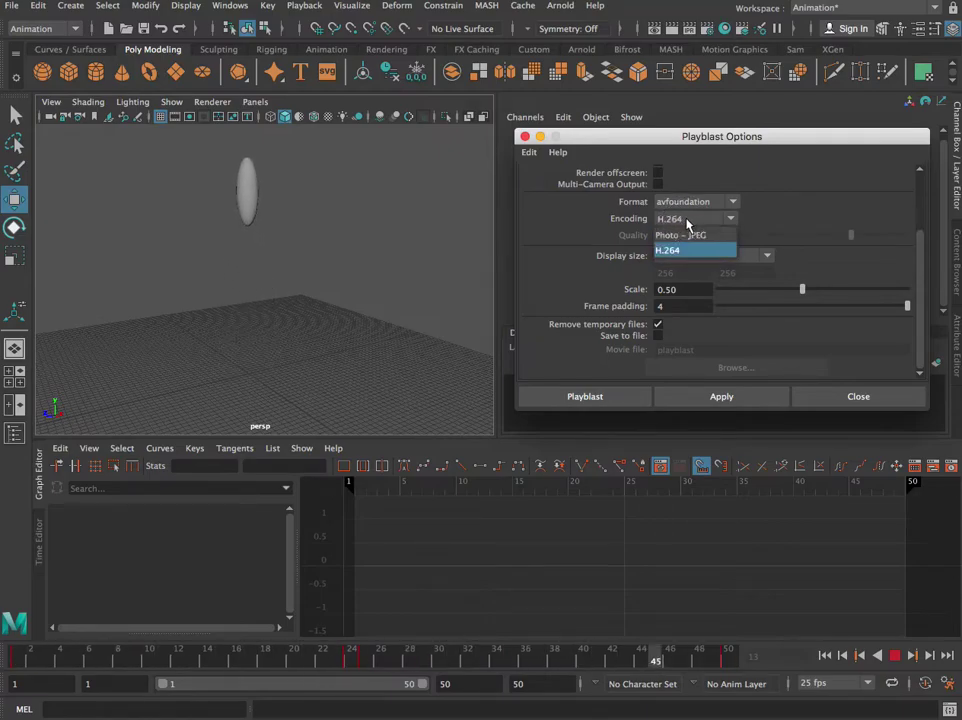
click(694, 251)
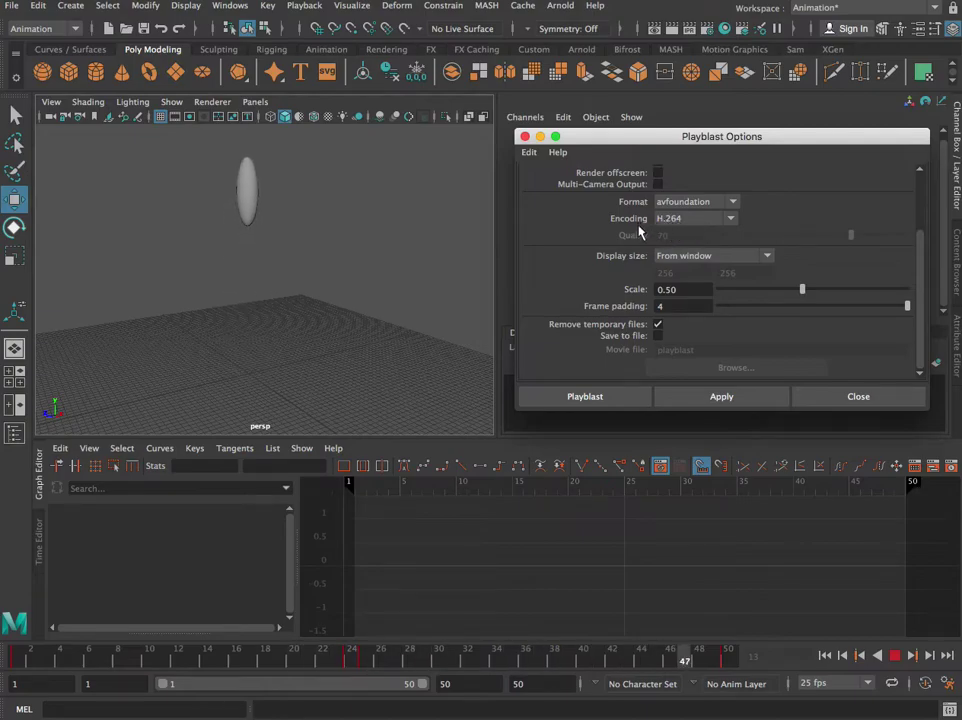
click(586, 397)
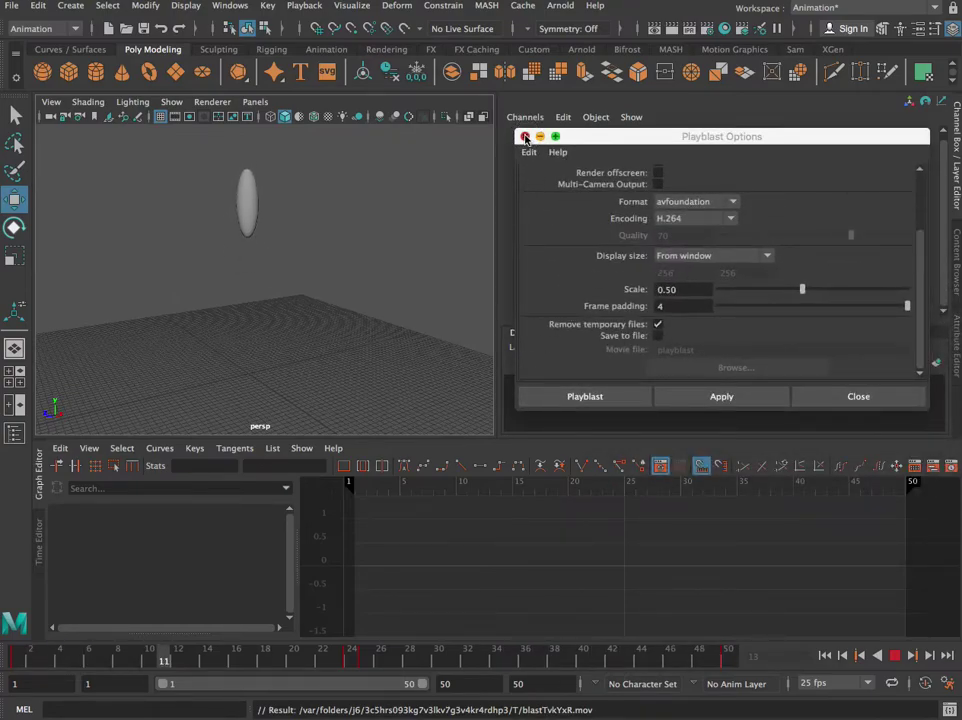
click(525, 137)
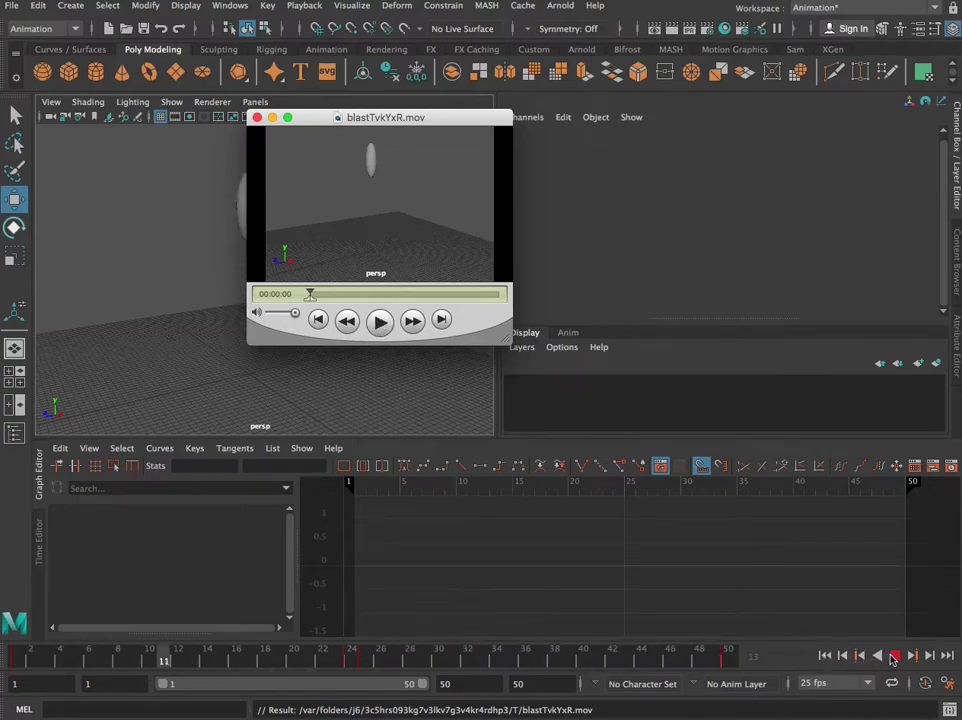
Step: Stop the scene playback and play the playblast movie in its player window to review the bounce
click(893, 657)
click(893, 657)
key(super+Tab)
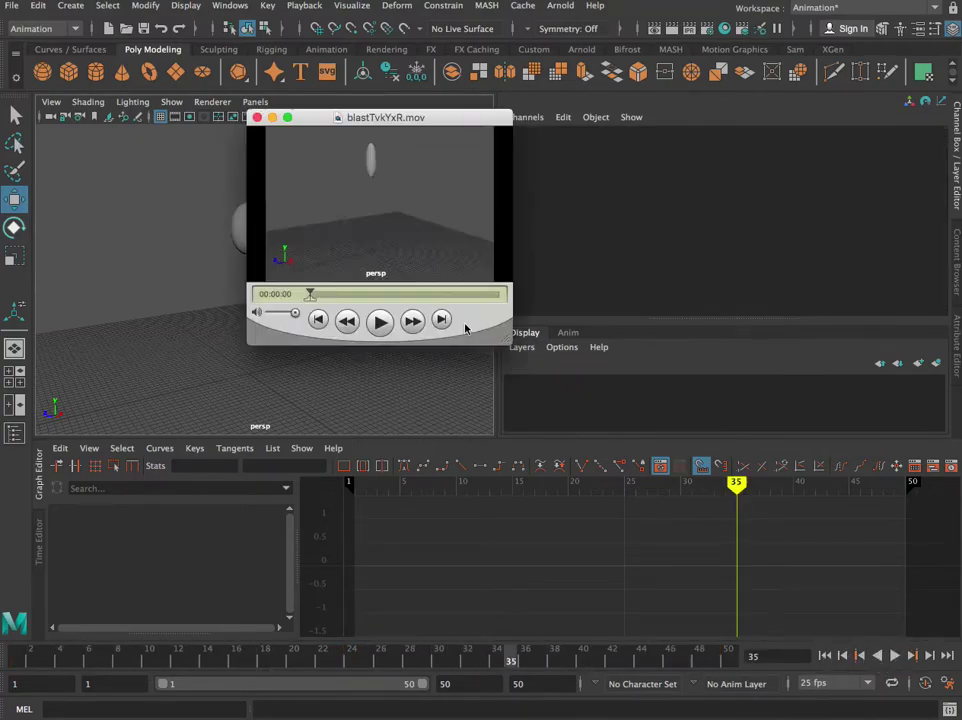
drag(370, 117, 277, 125)
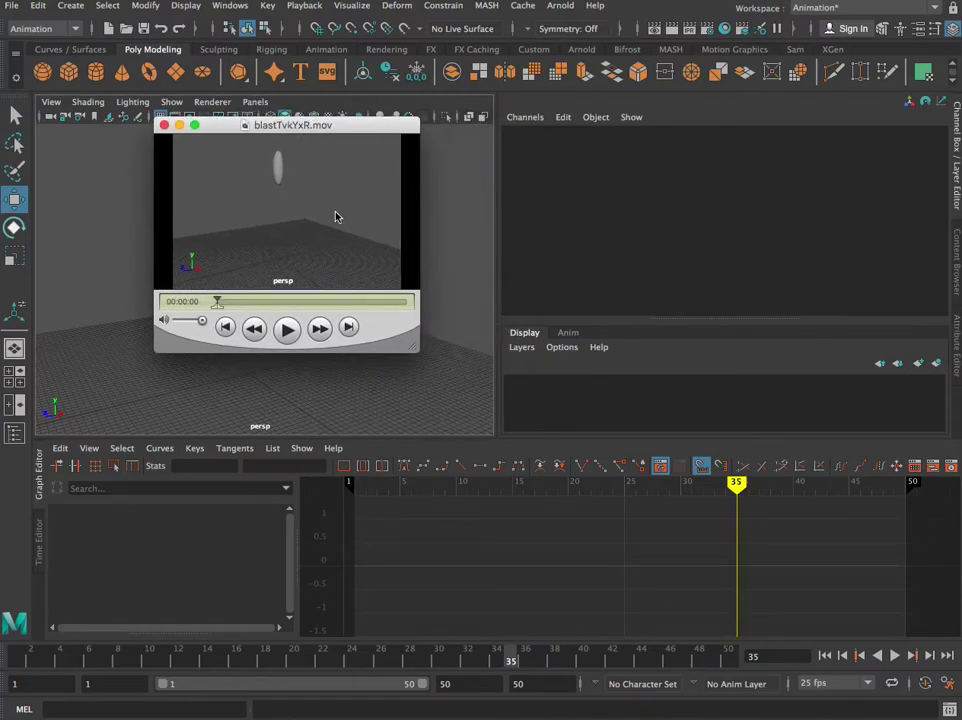
click(288, 330)
right_click(303, 203)
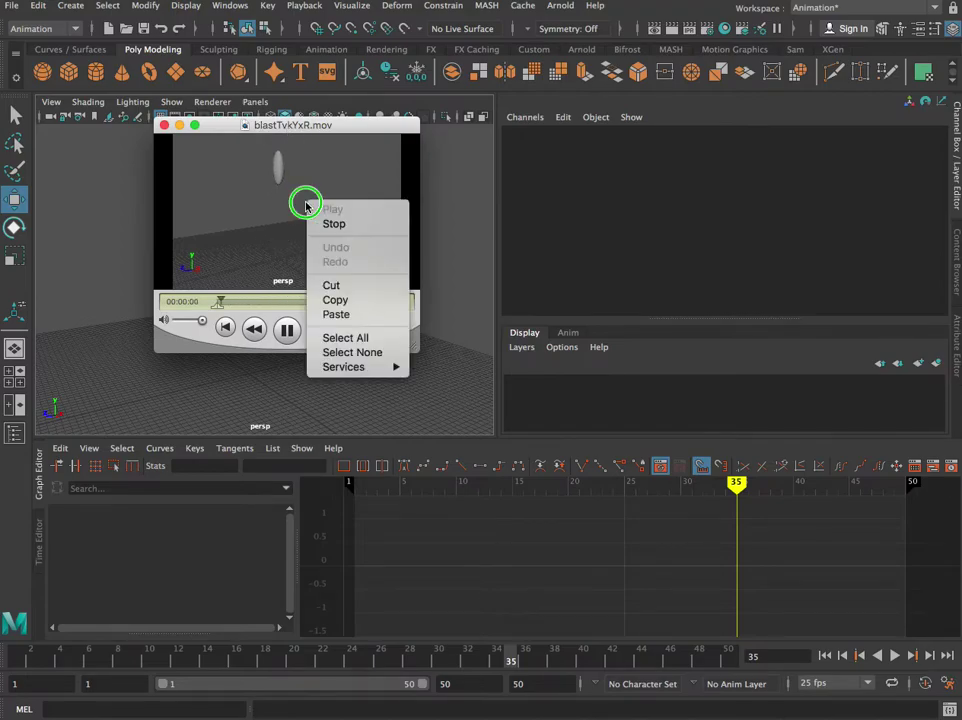
click(267, 191)
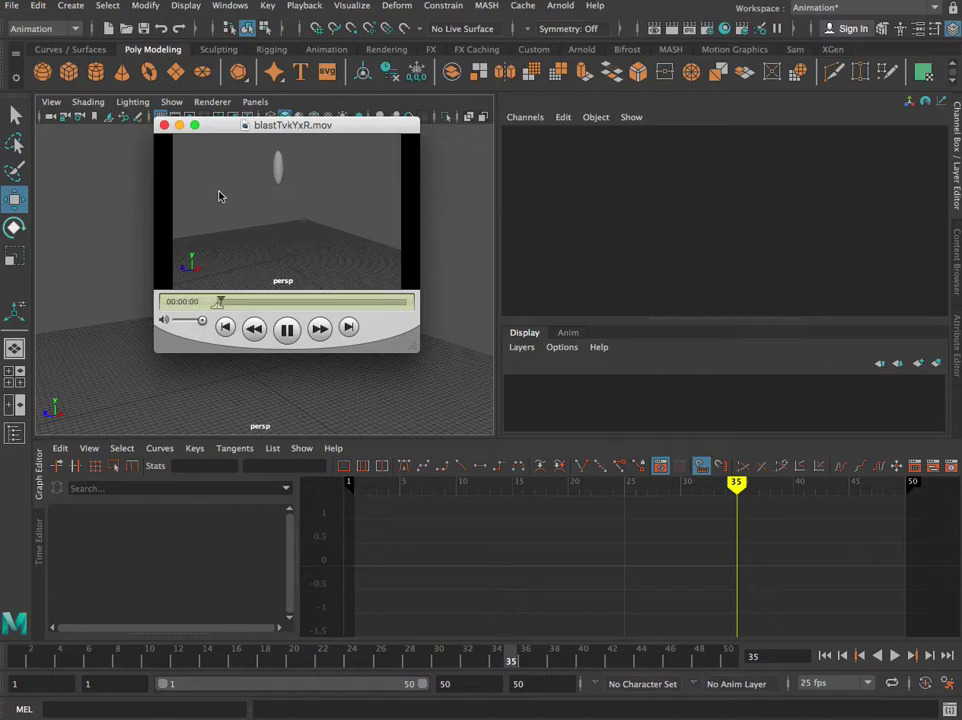